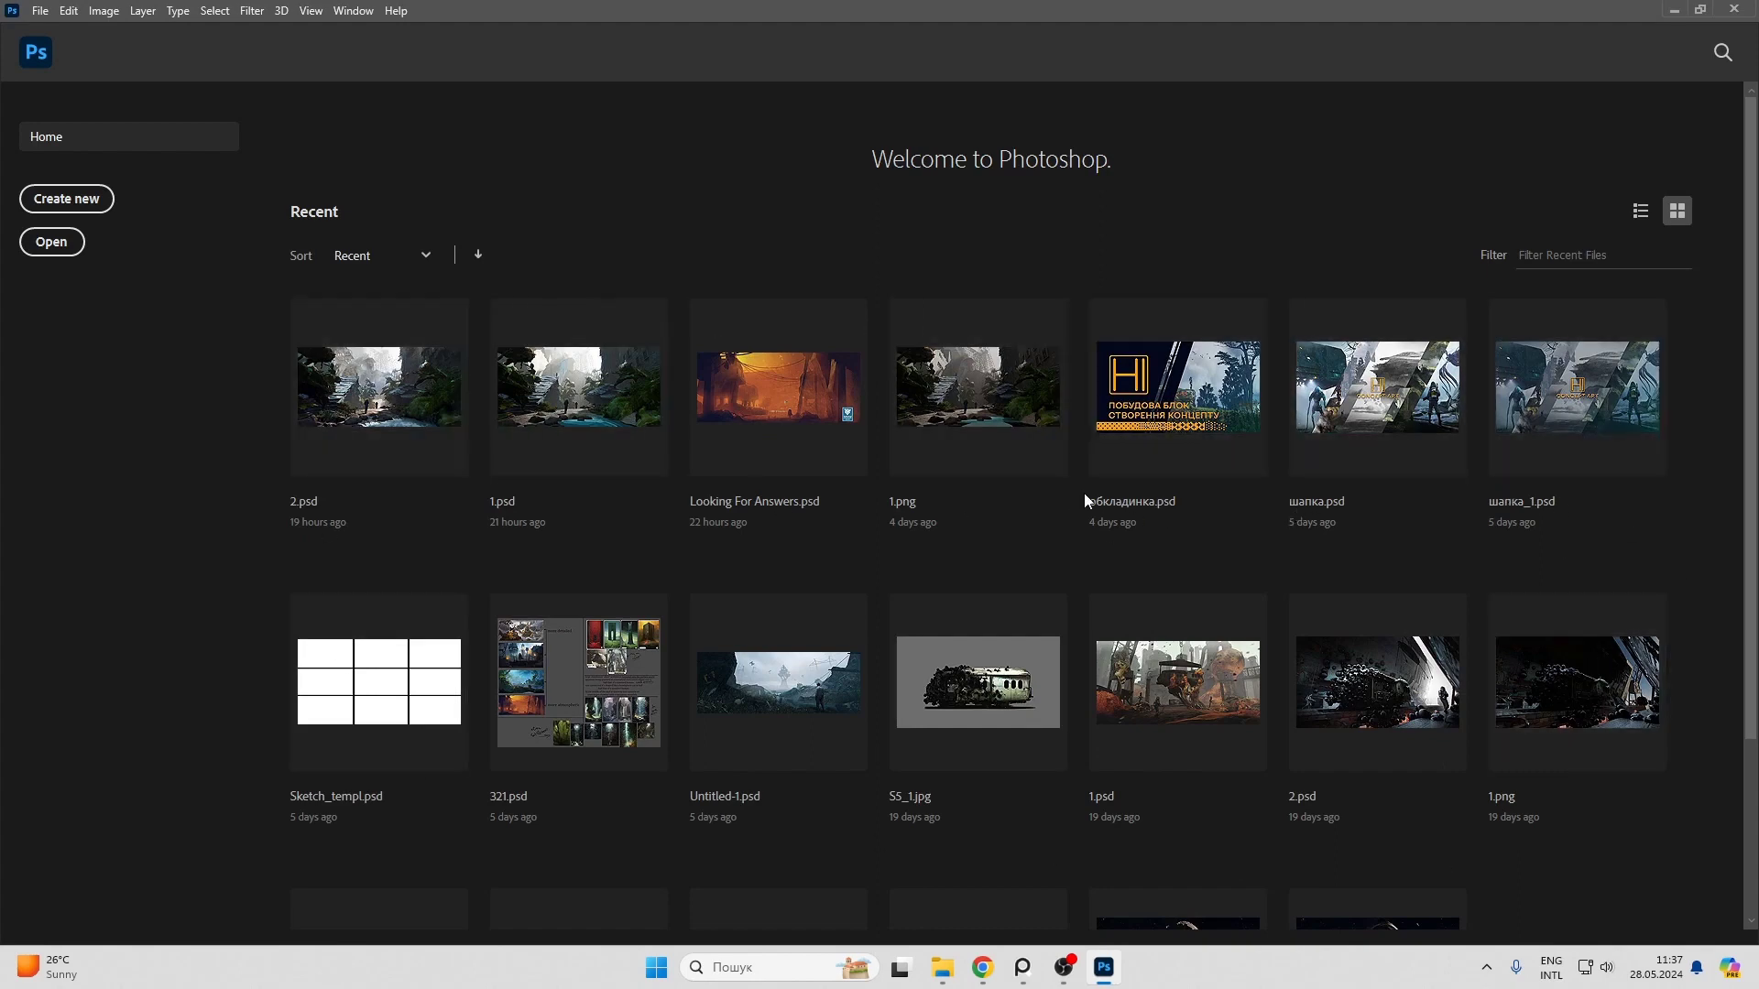
Step: Start a new document (800 × 780 px, 72 ppi preset) and nudge its settings dialog left
scroll(916, 623, down, 3)
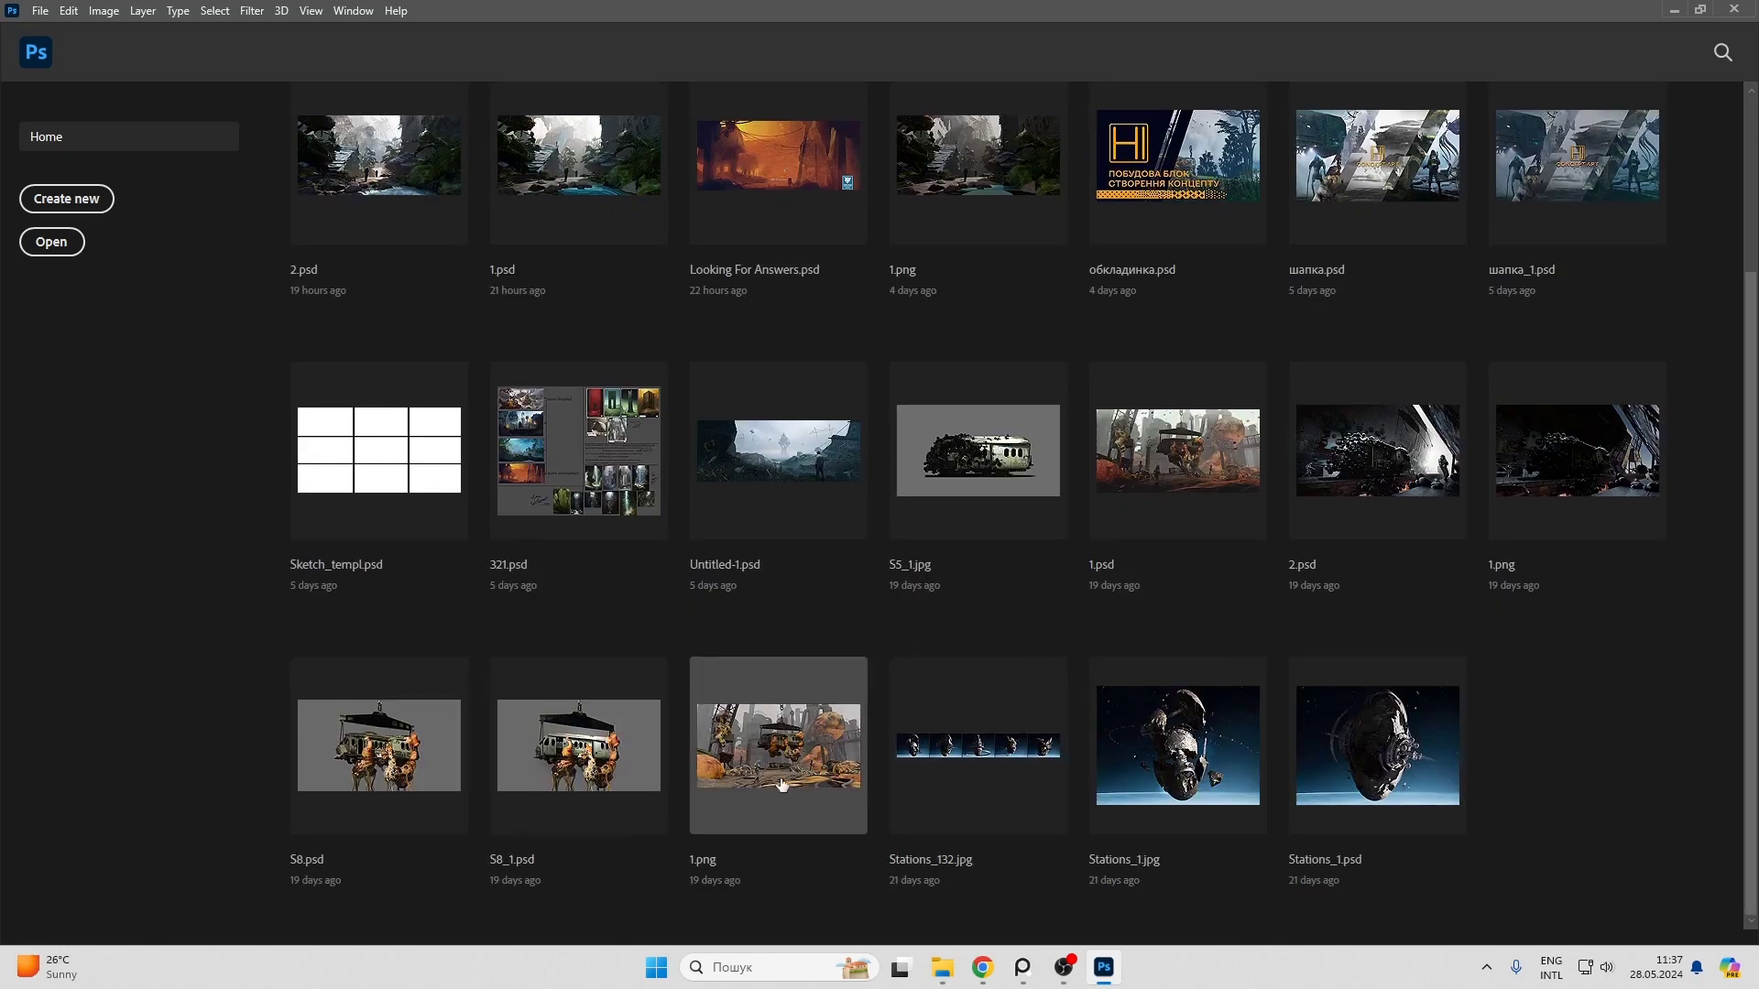
scroll(357, 618, up, 3)
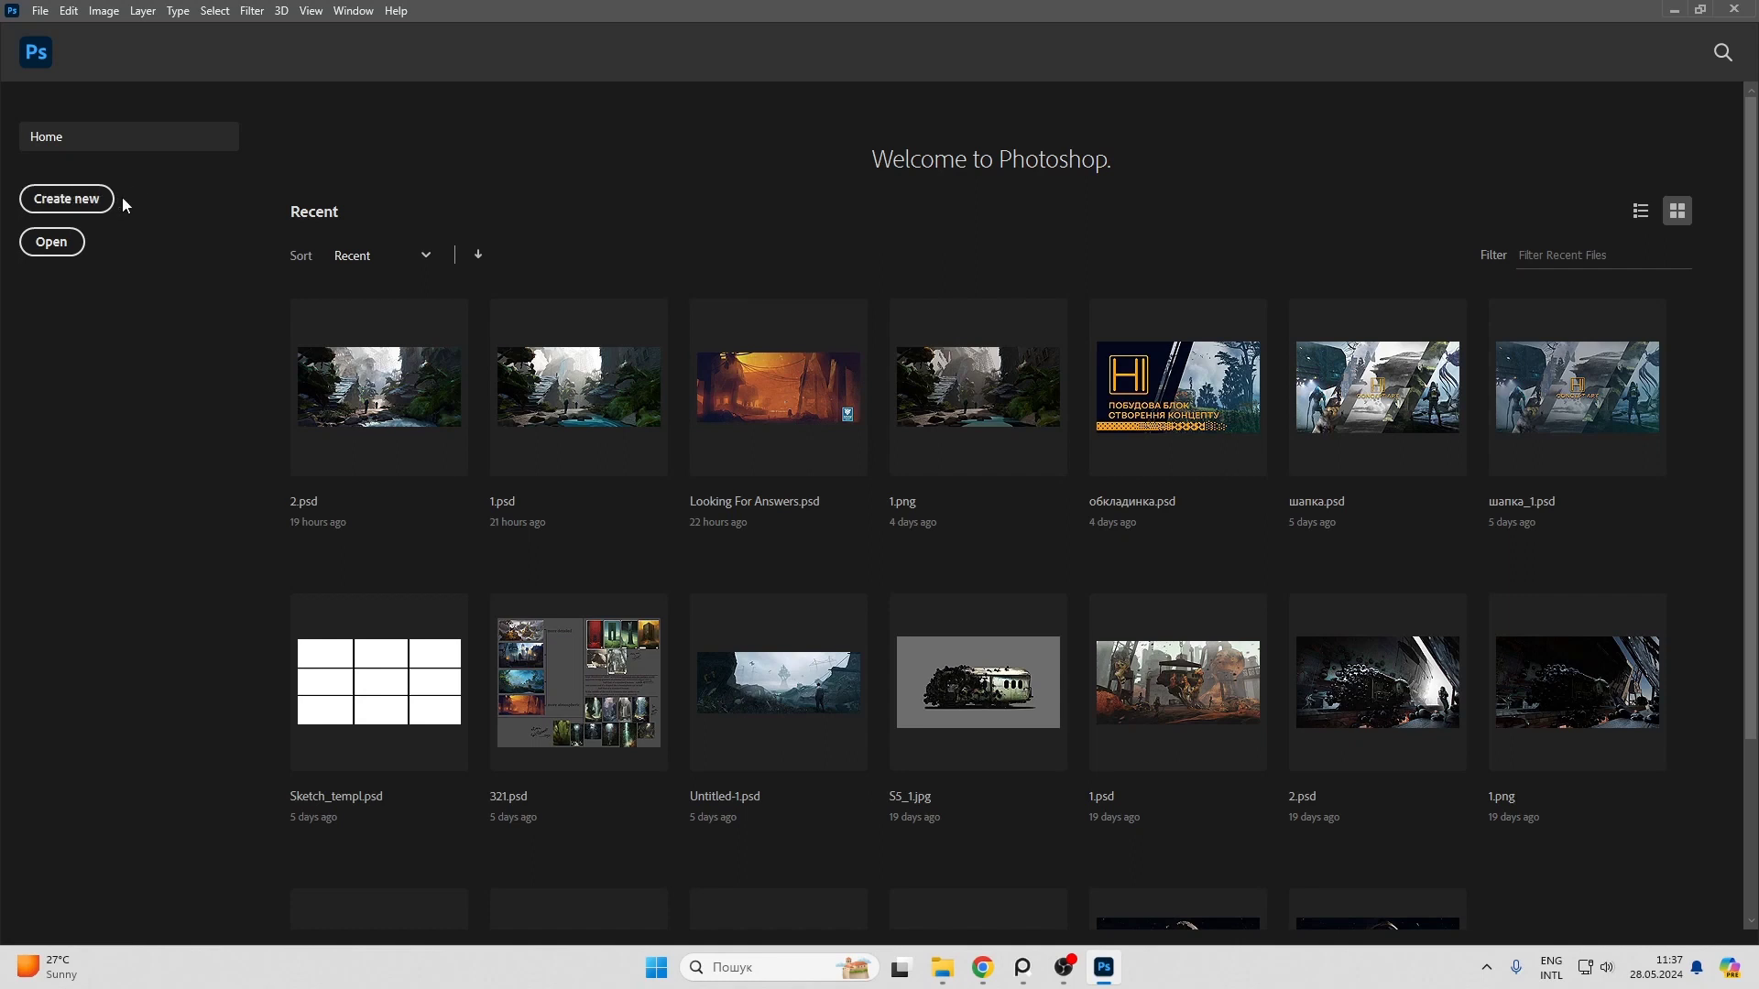
click(72, 202)
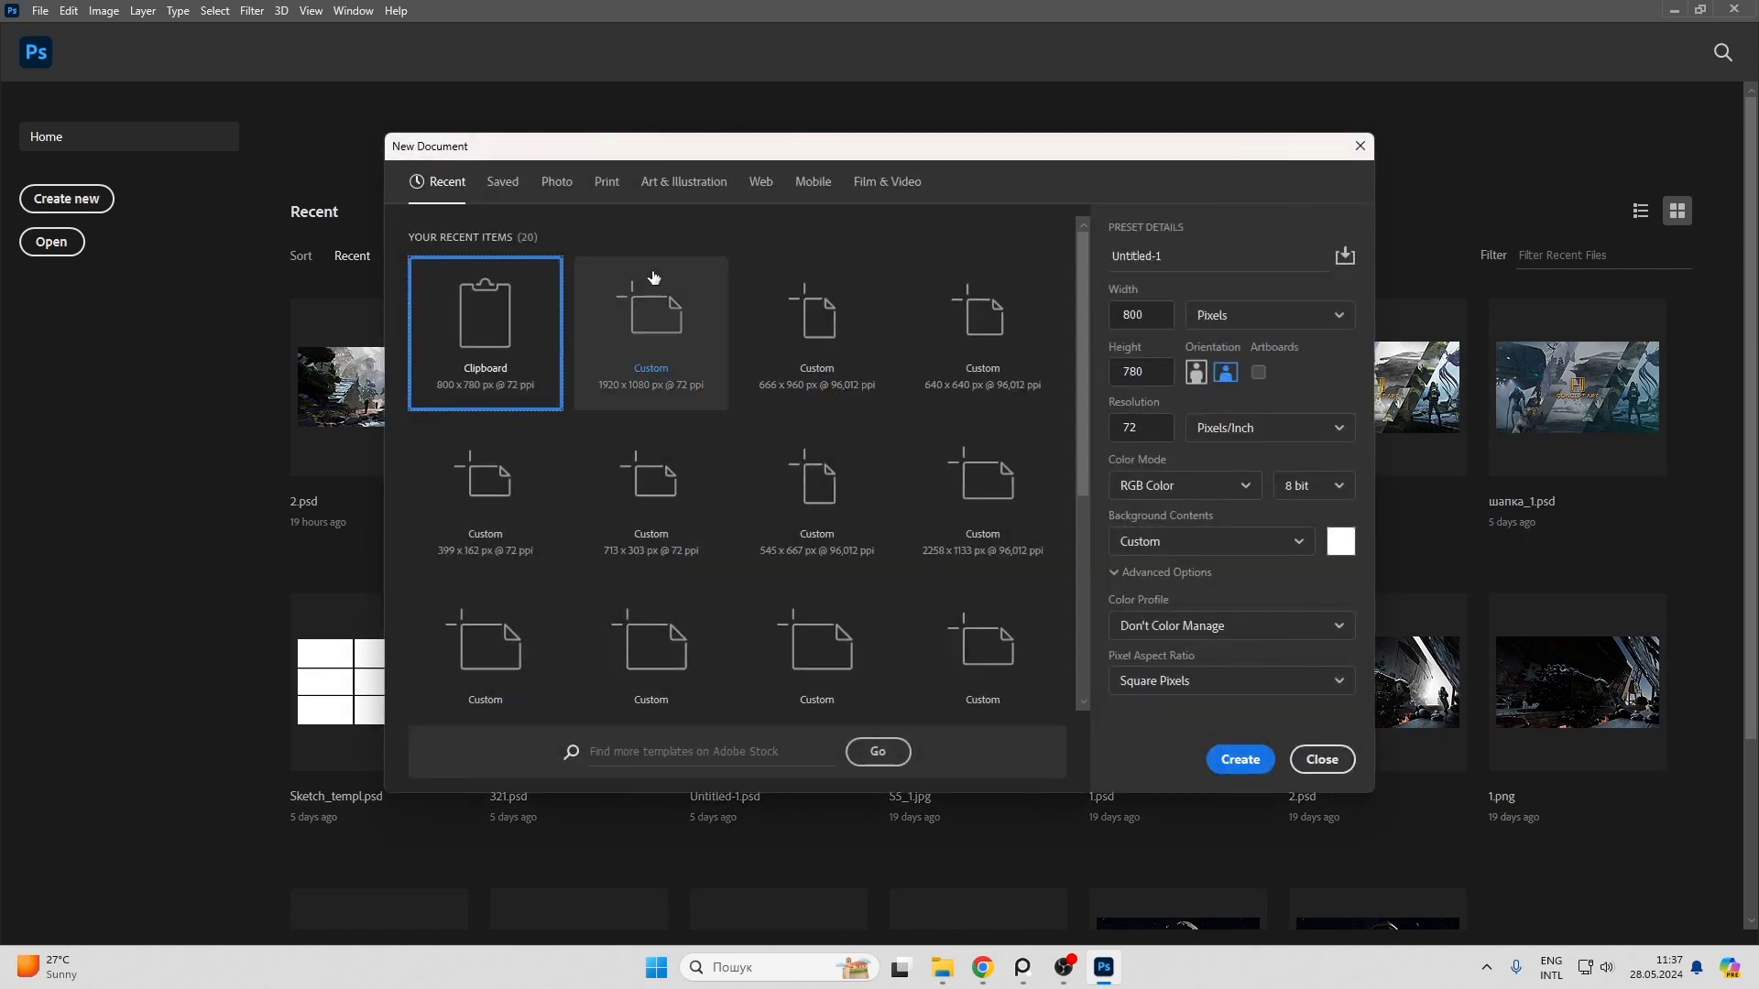
drag(773, 160, 756, 163)
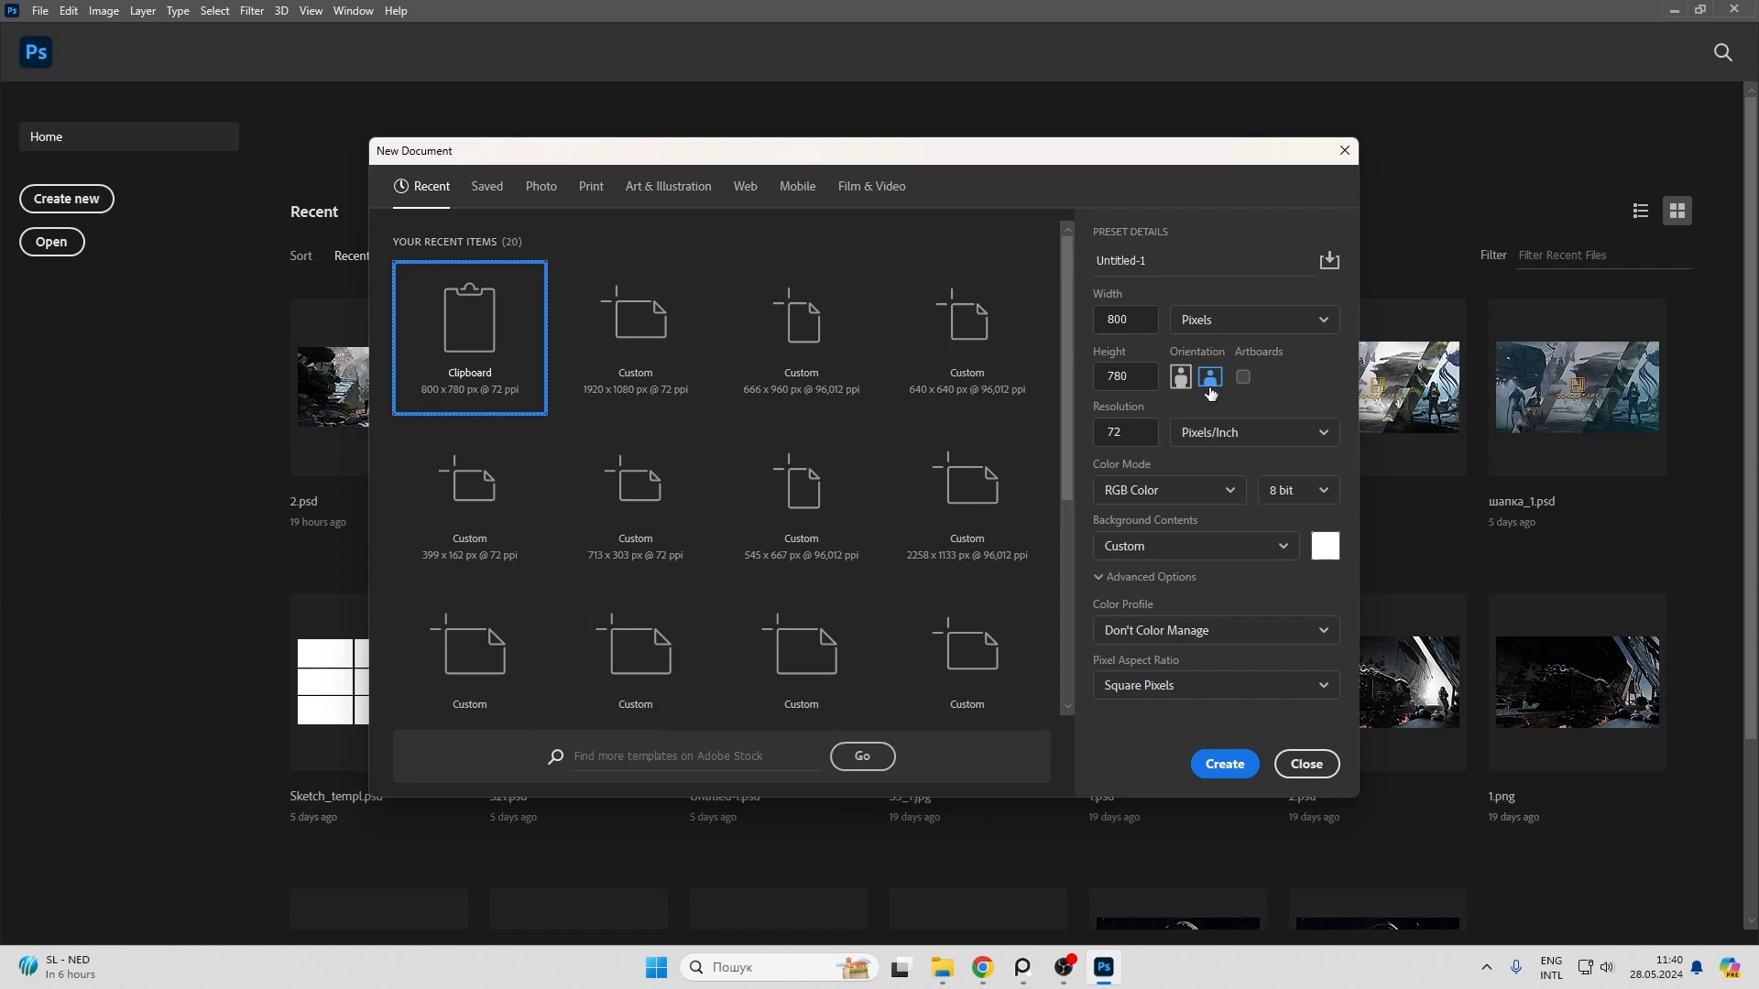
Step: Set the new document's width to 1920 and height to 1080 pixels
click(1137, 316)
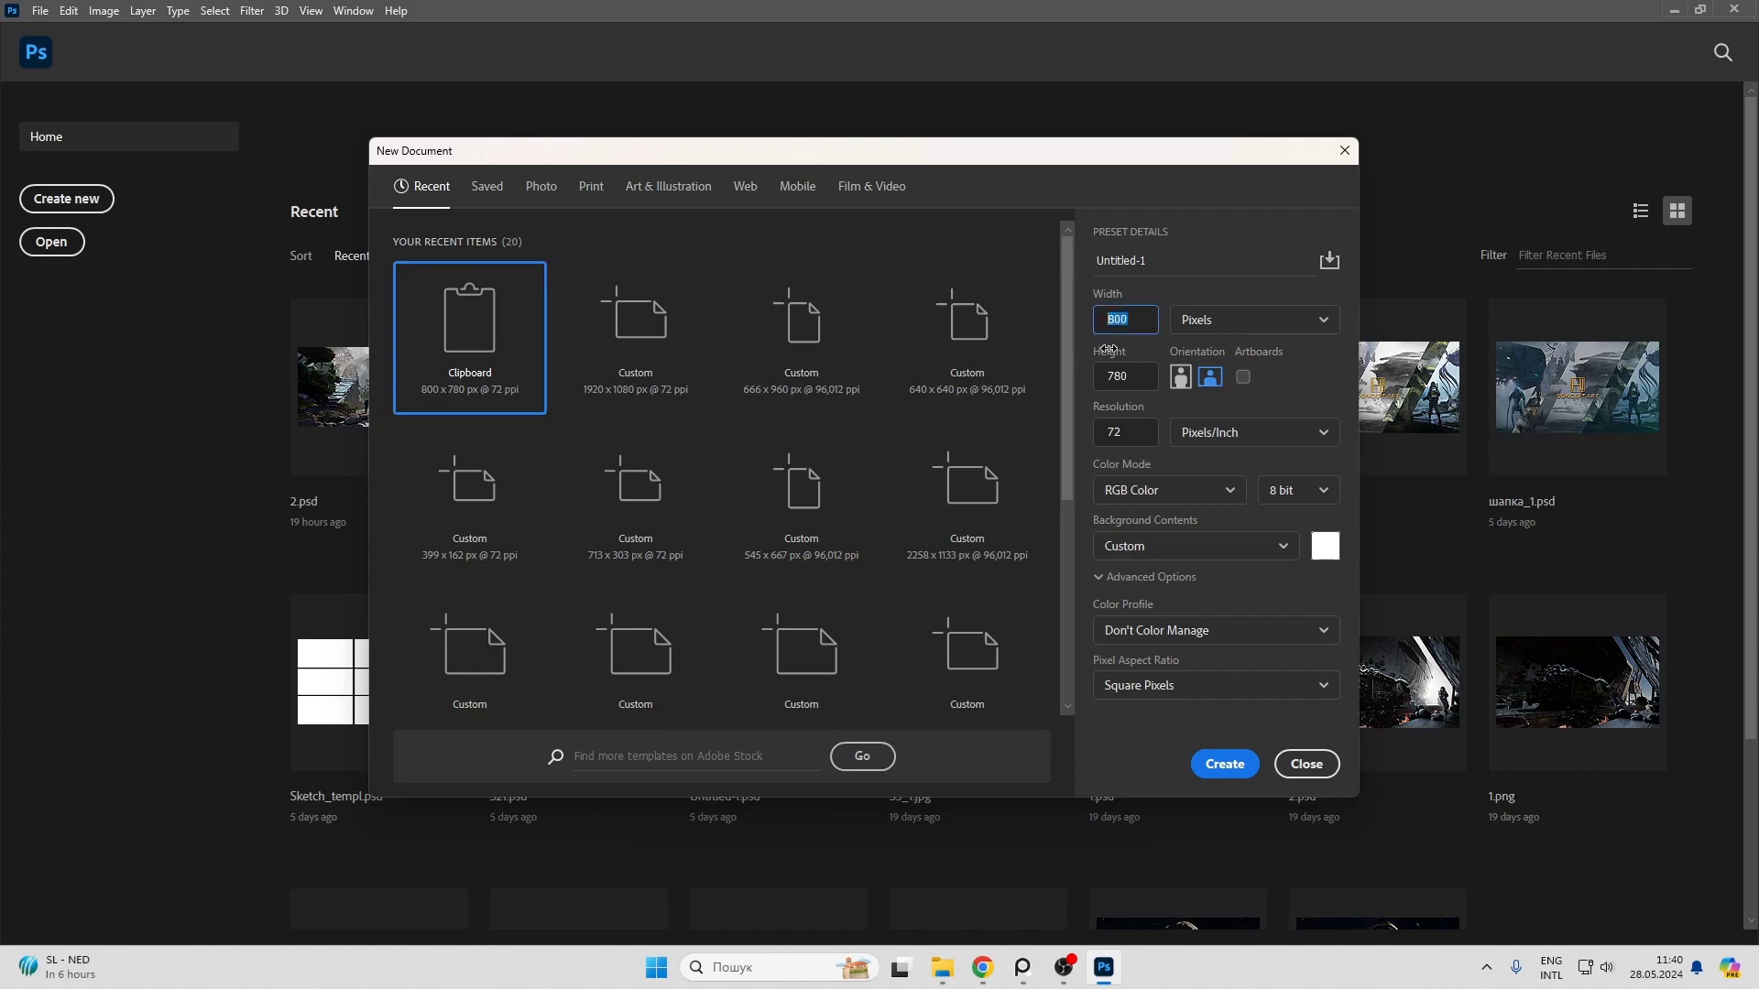
text(19)
text(20)
drag(1132, 393, 1136, 392)
click(1135, 391)
text(1080)
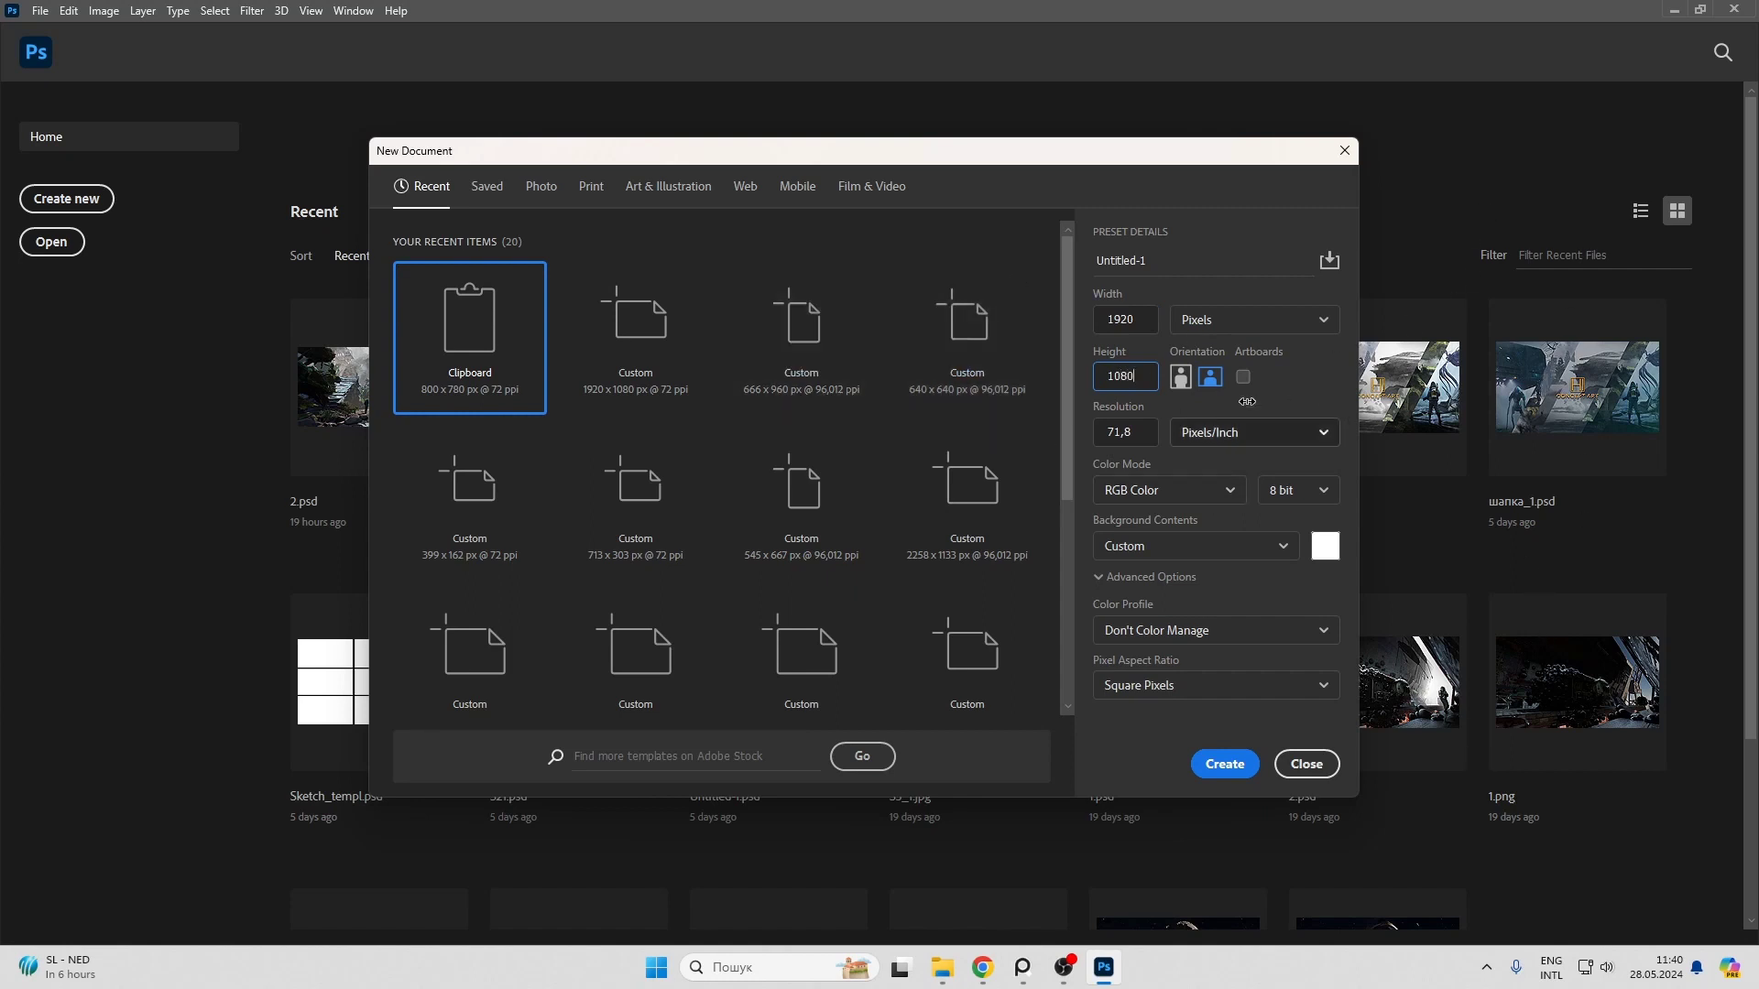
click(1288, 383)
Step: Toggle Artboards on and off and try a 300 ppi resolution
double_click(1142, 439)
click(1243, 376)
drag(1130, 429, 1097, 427)
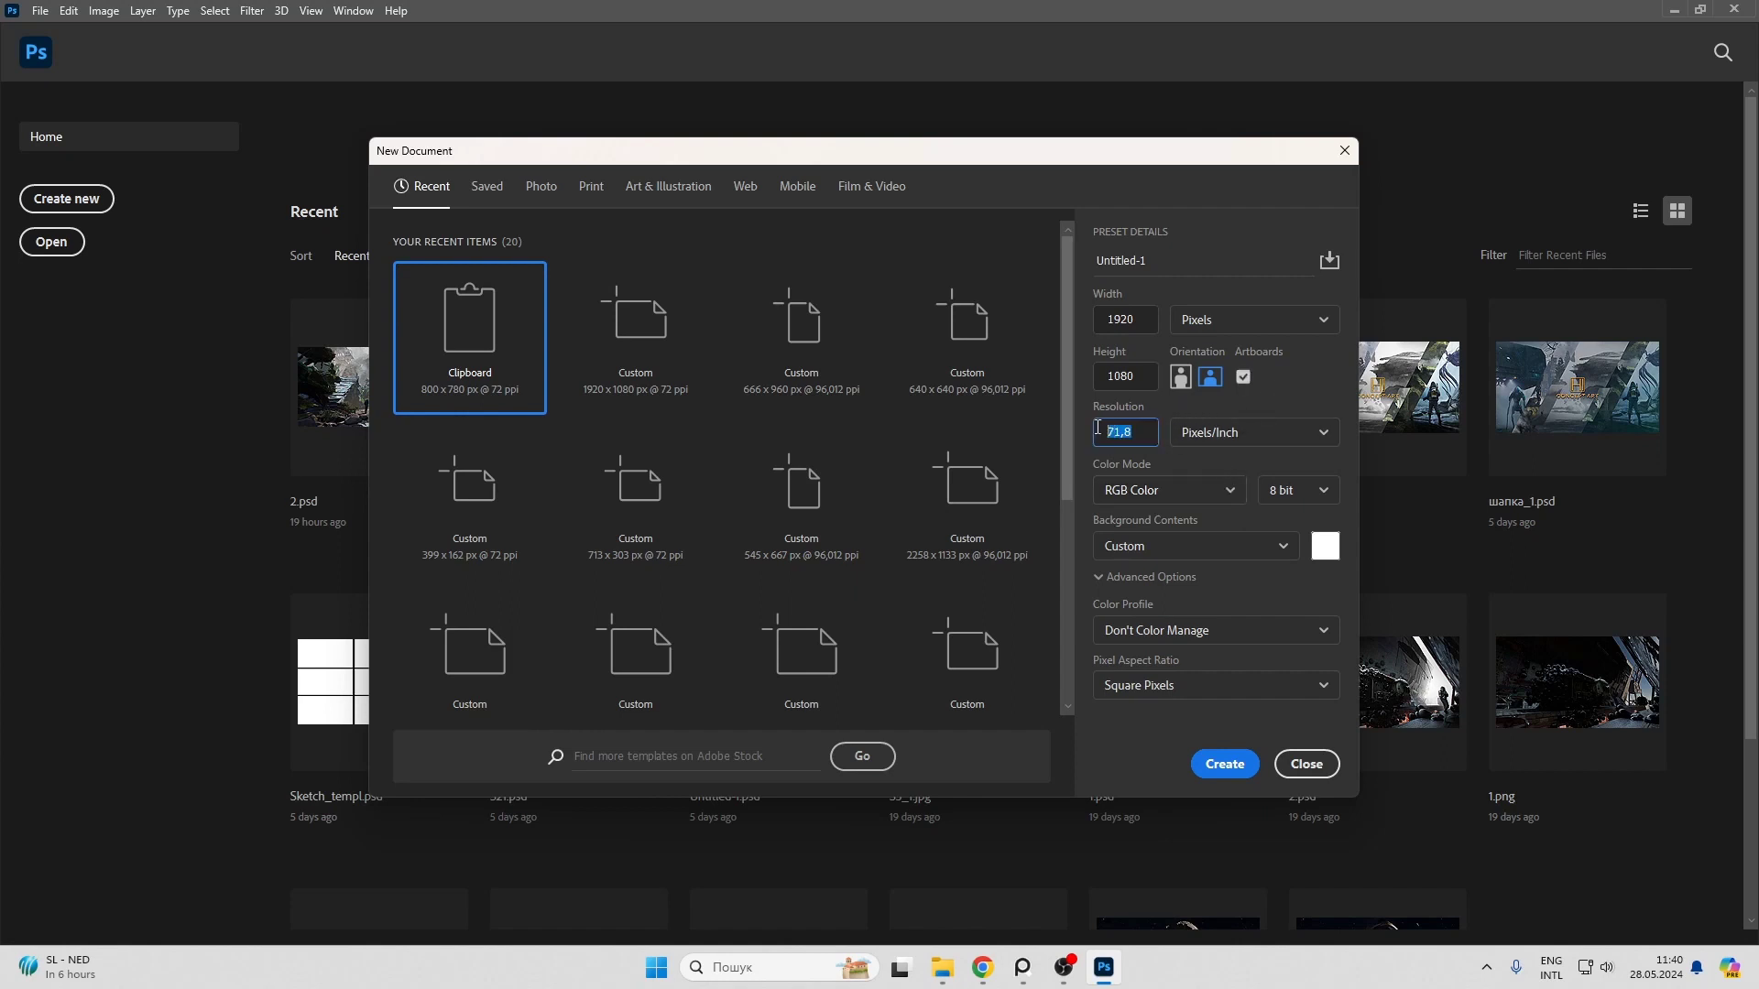
click(1244, 378)
drag(1141, 430, 1062, 421)
text(300)
click(1184, 458)
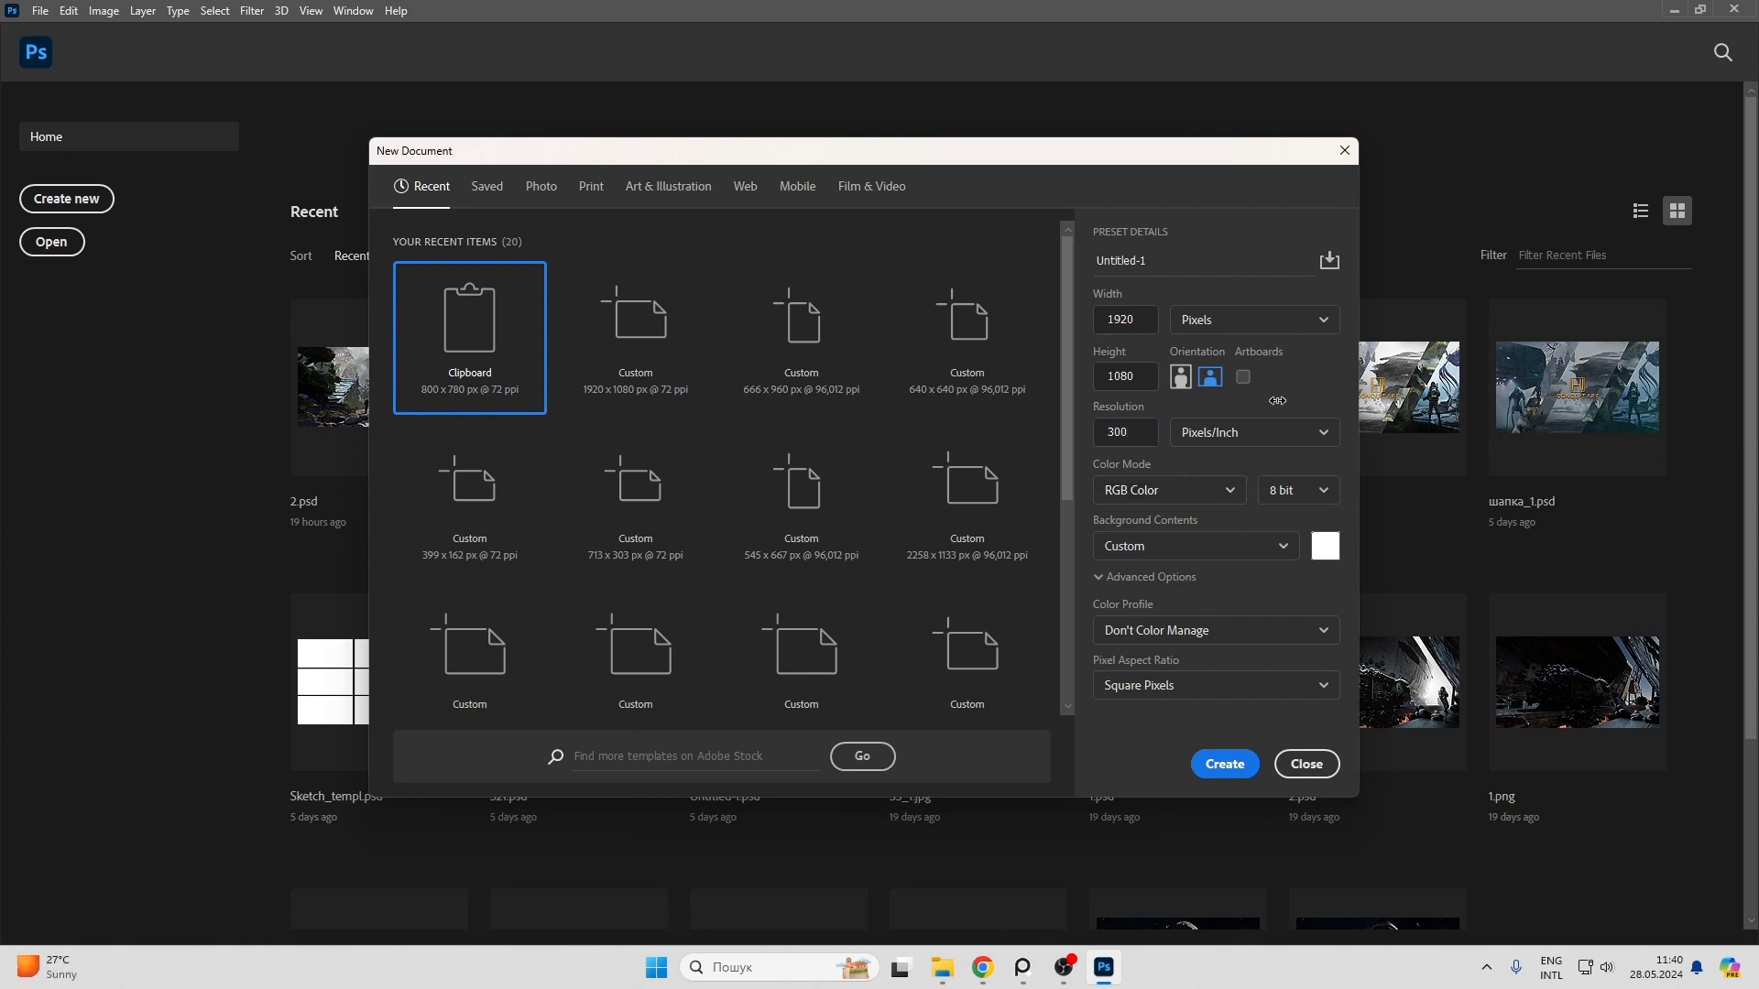
Step: Try 72 ppi, then settle on 100 ppi, toggling Artboards on and off
drag(1141, 438, 1106, 434)
text(72)
click(1301, 377)
click(1096, 430)
text(100)
click(1243, 377)
click(1244, 379)
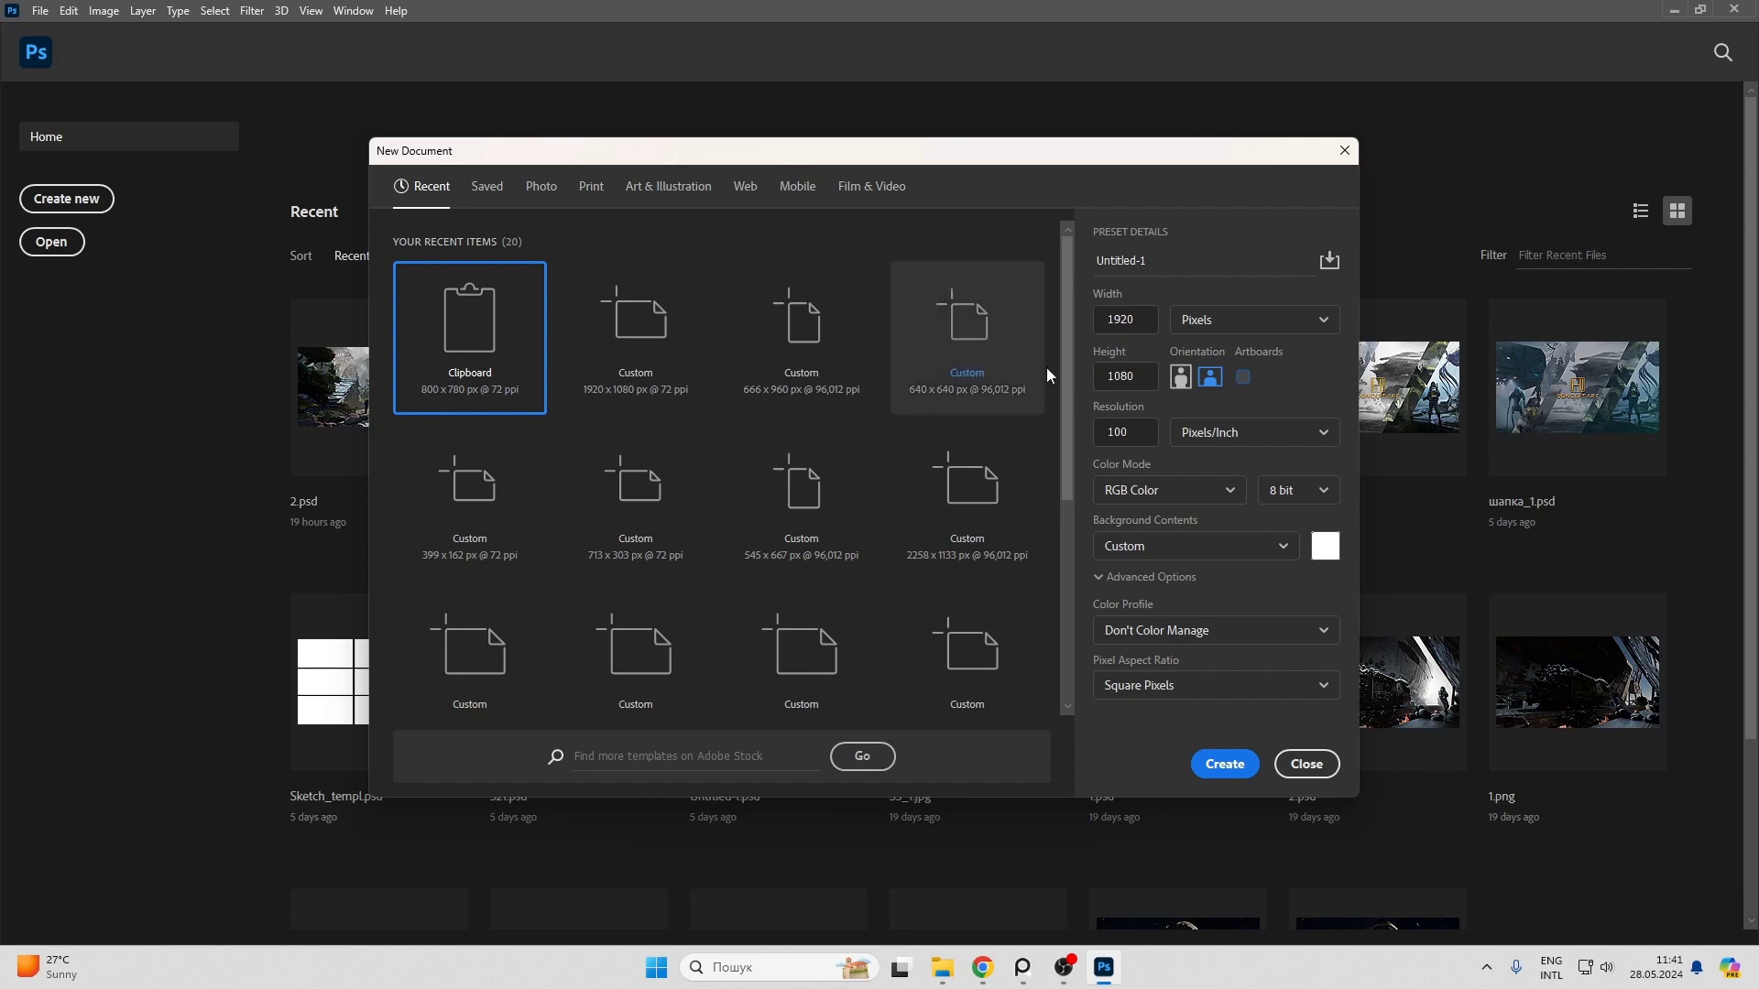
Step: Set the resolution to 72 ppi, leaving the height at 1080 pixels
key(Tab)
text(72)
click(1311, 388)
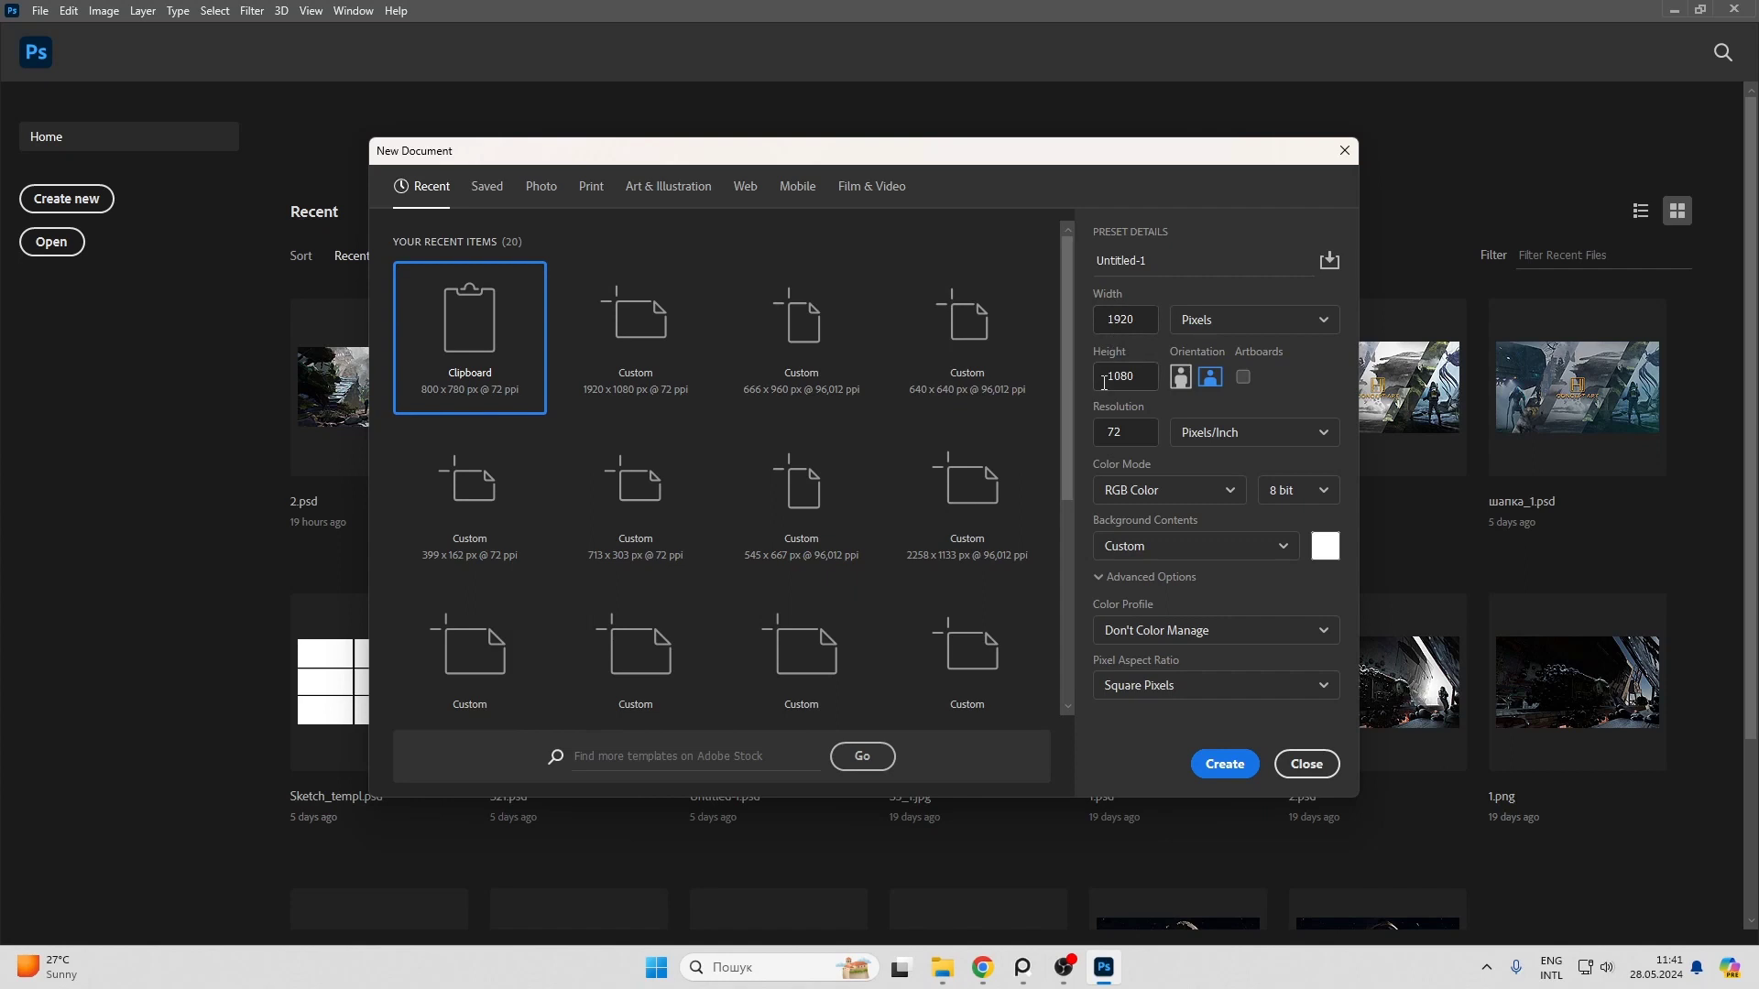
click(1134, 385)
drag(1147, 384, 1103, 382)
drag(1145, 383, 1105, 383)
click(1133, 352)
Step: Keep RGB Color at 8 bit and create the 1920 × 1080 document
click(1137, 376)
click(1089, 350)
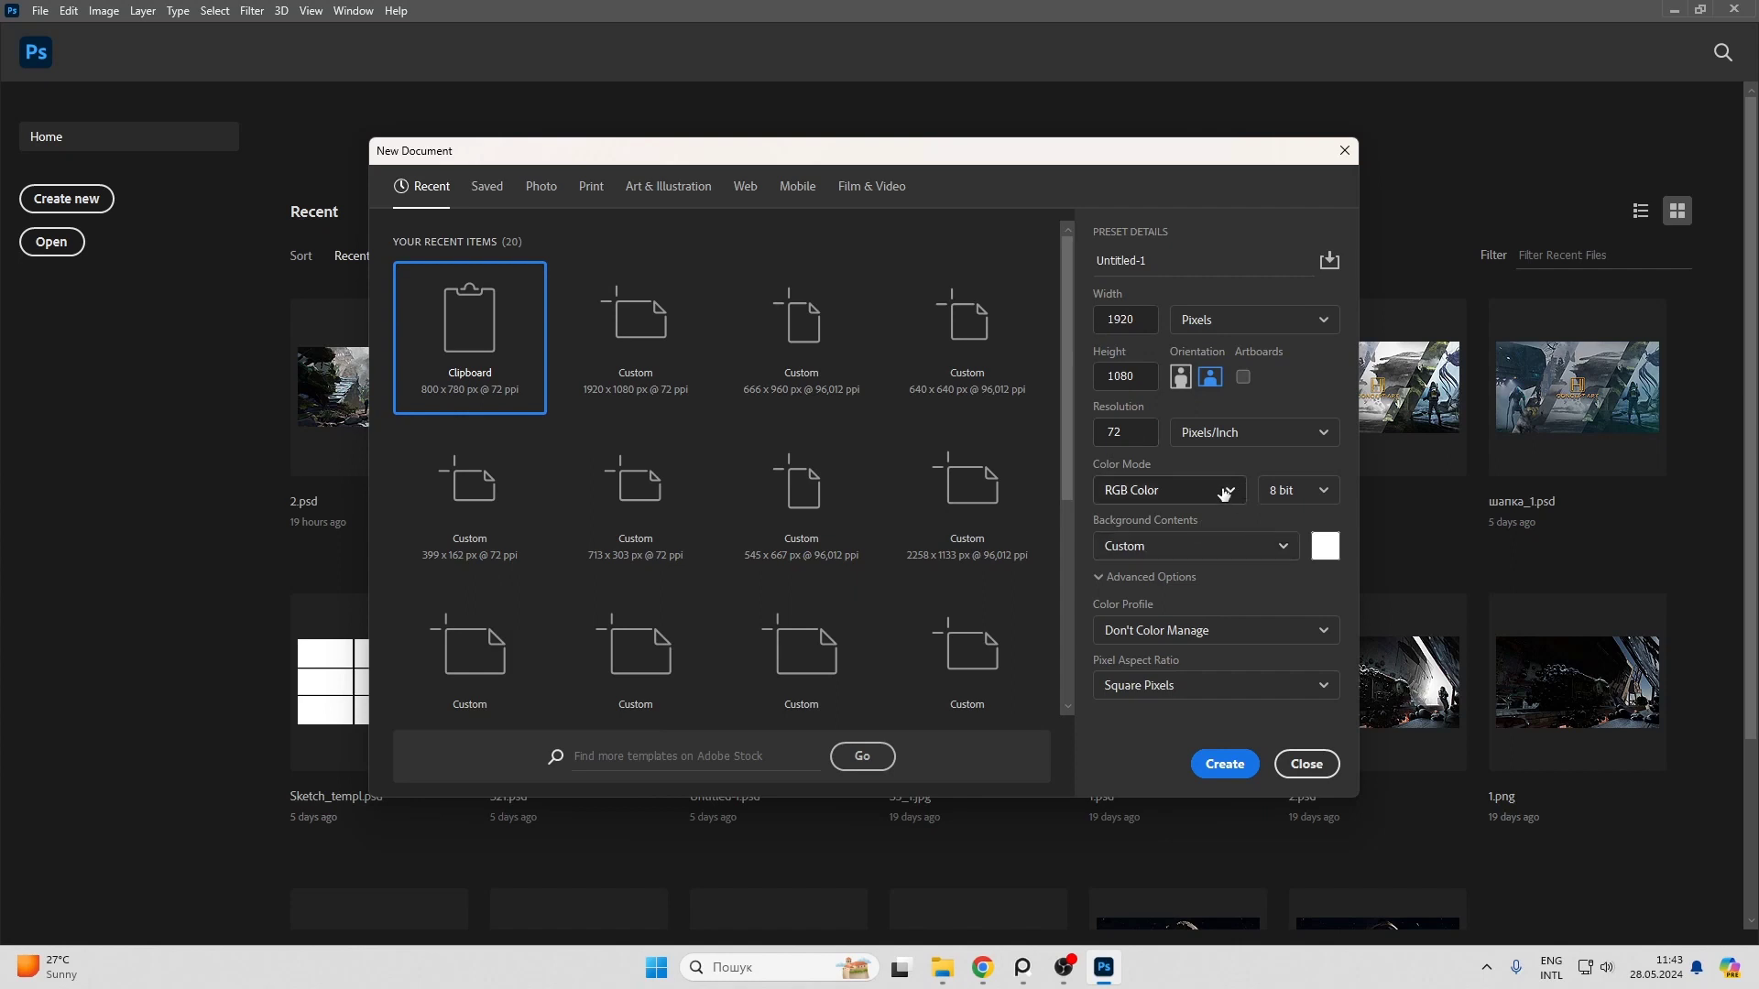
click(1152, 499)
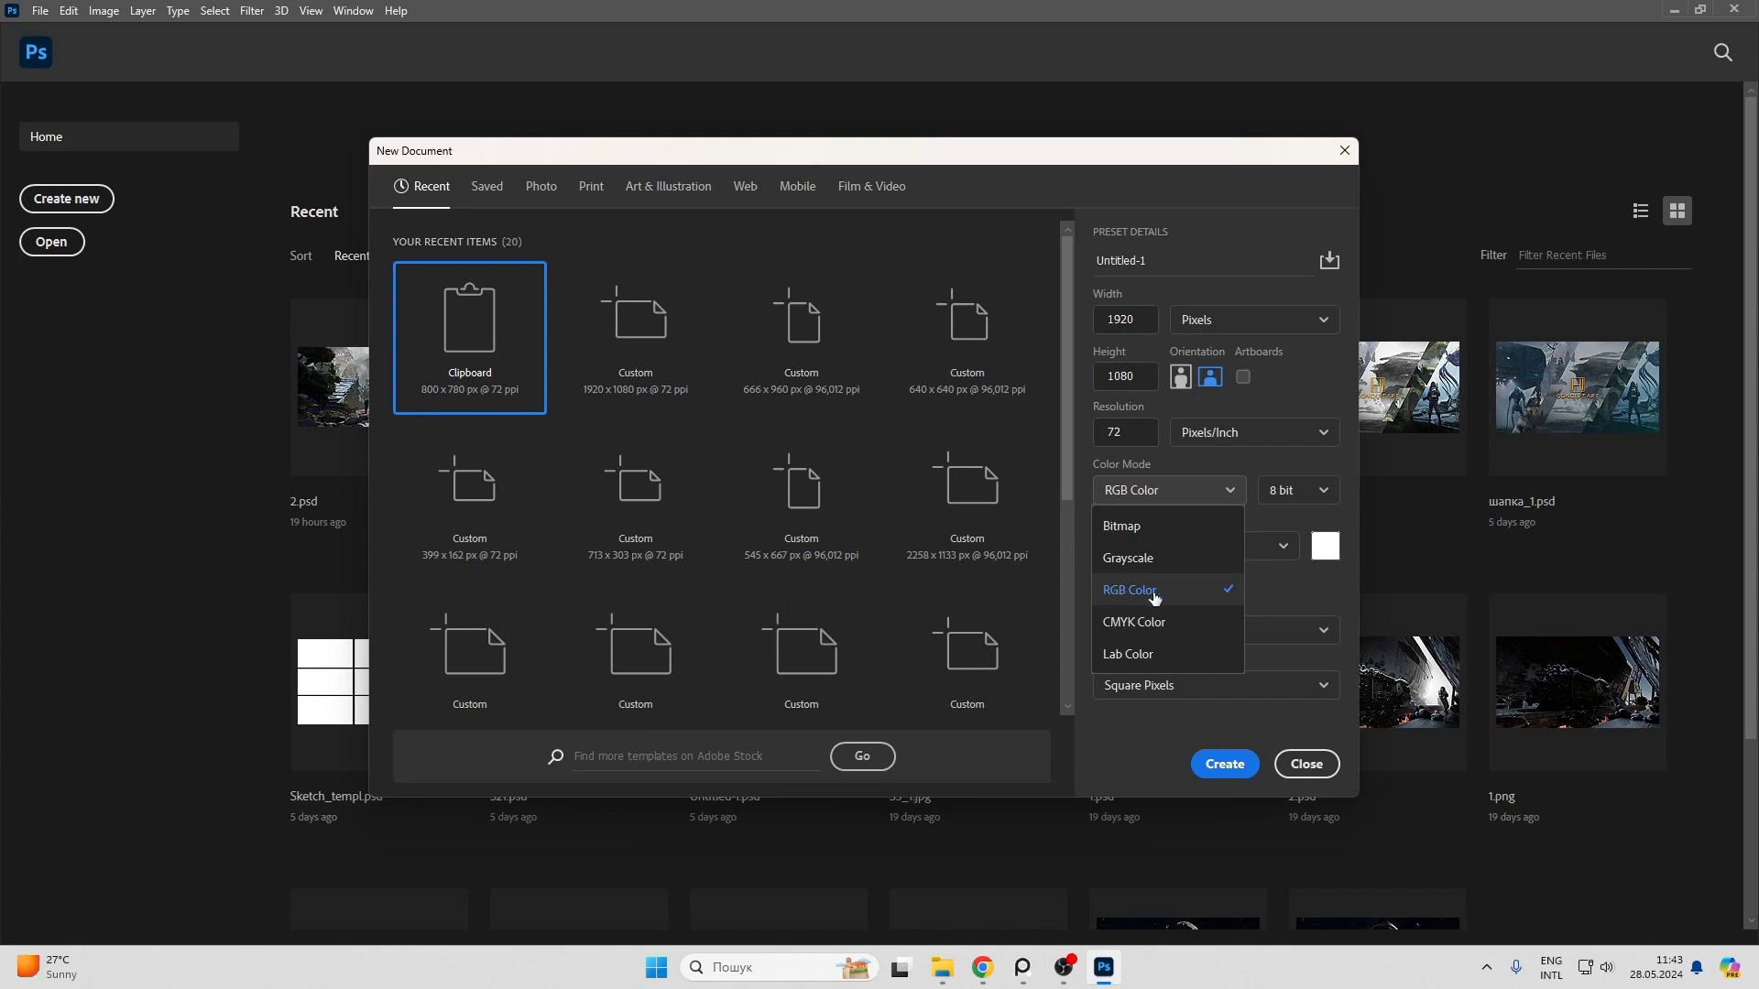
click(1158, 600)
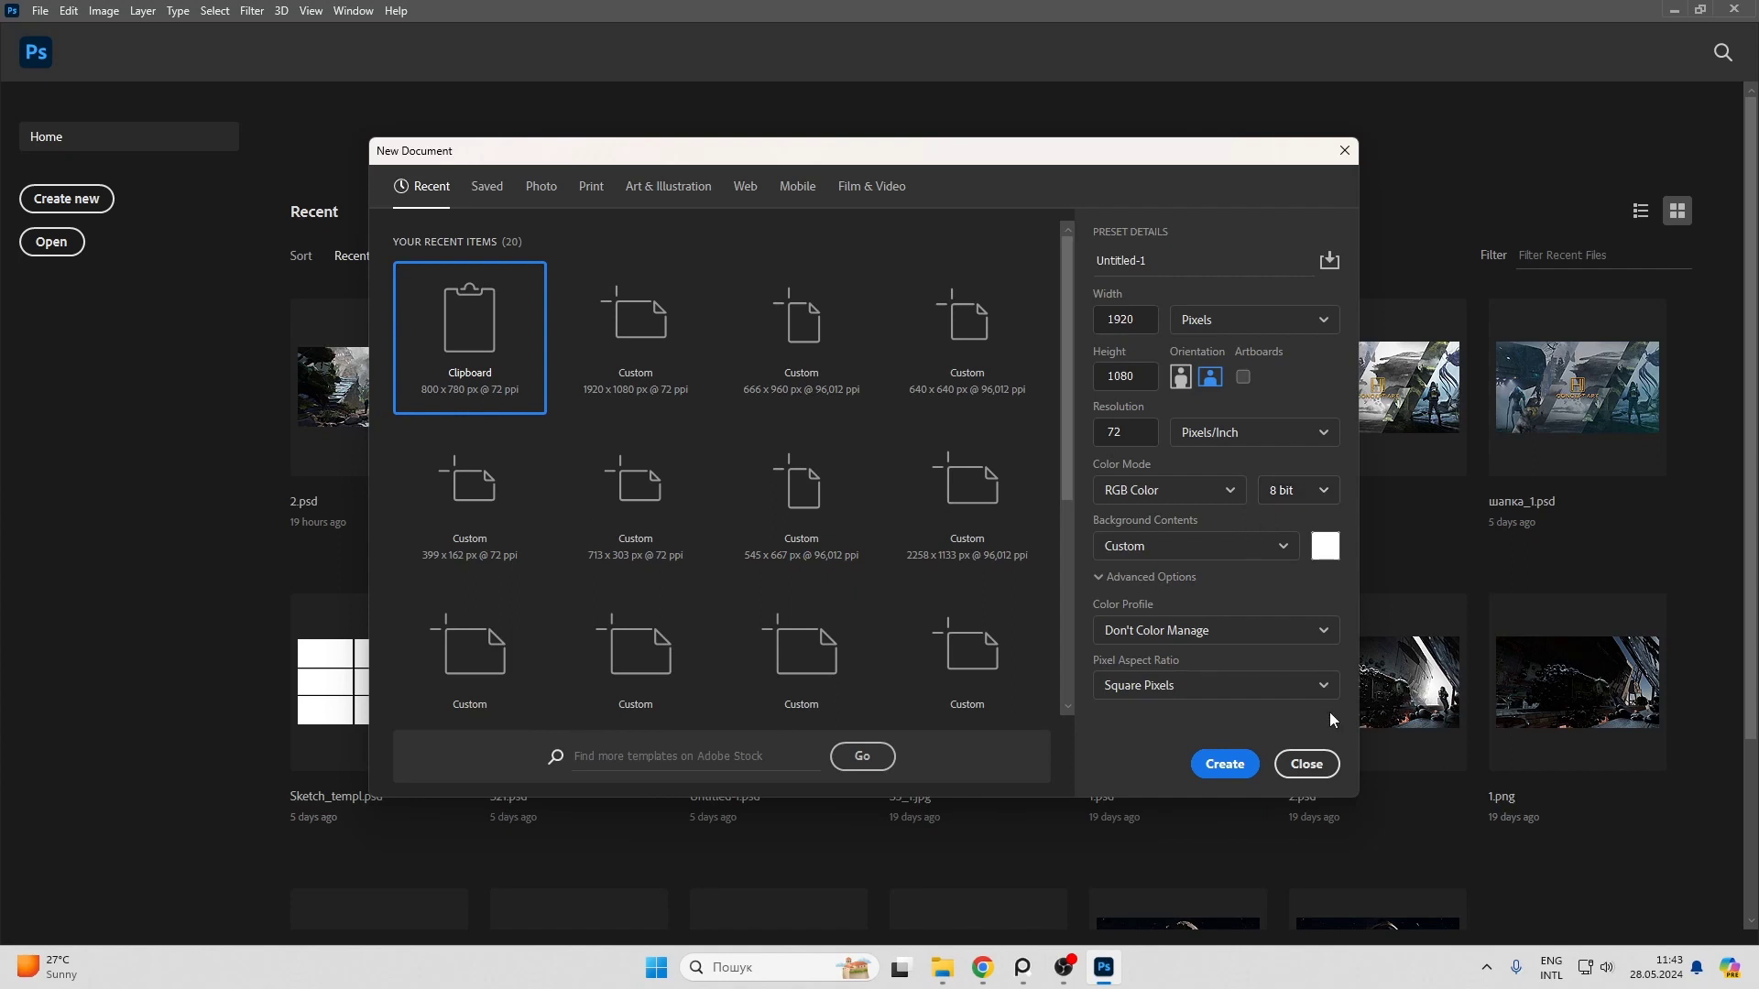
click(1316, 492)
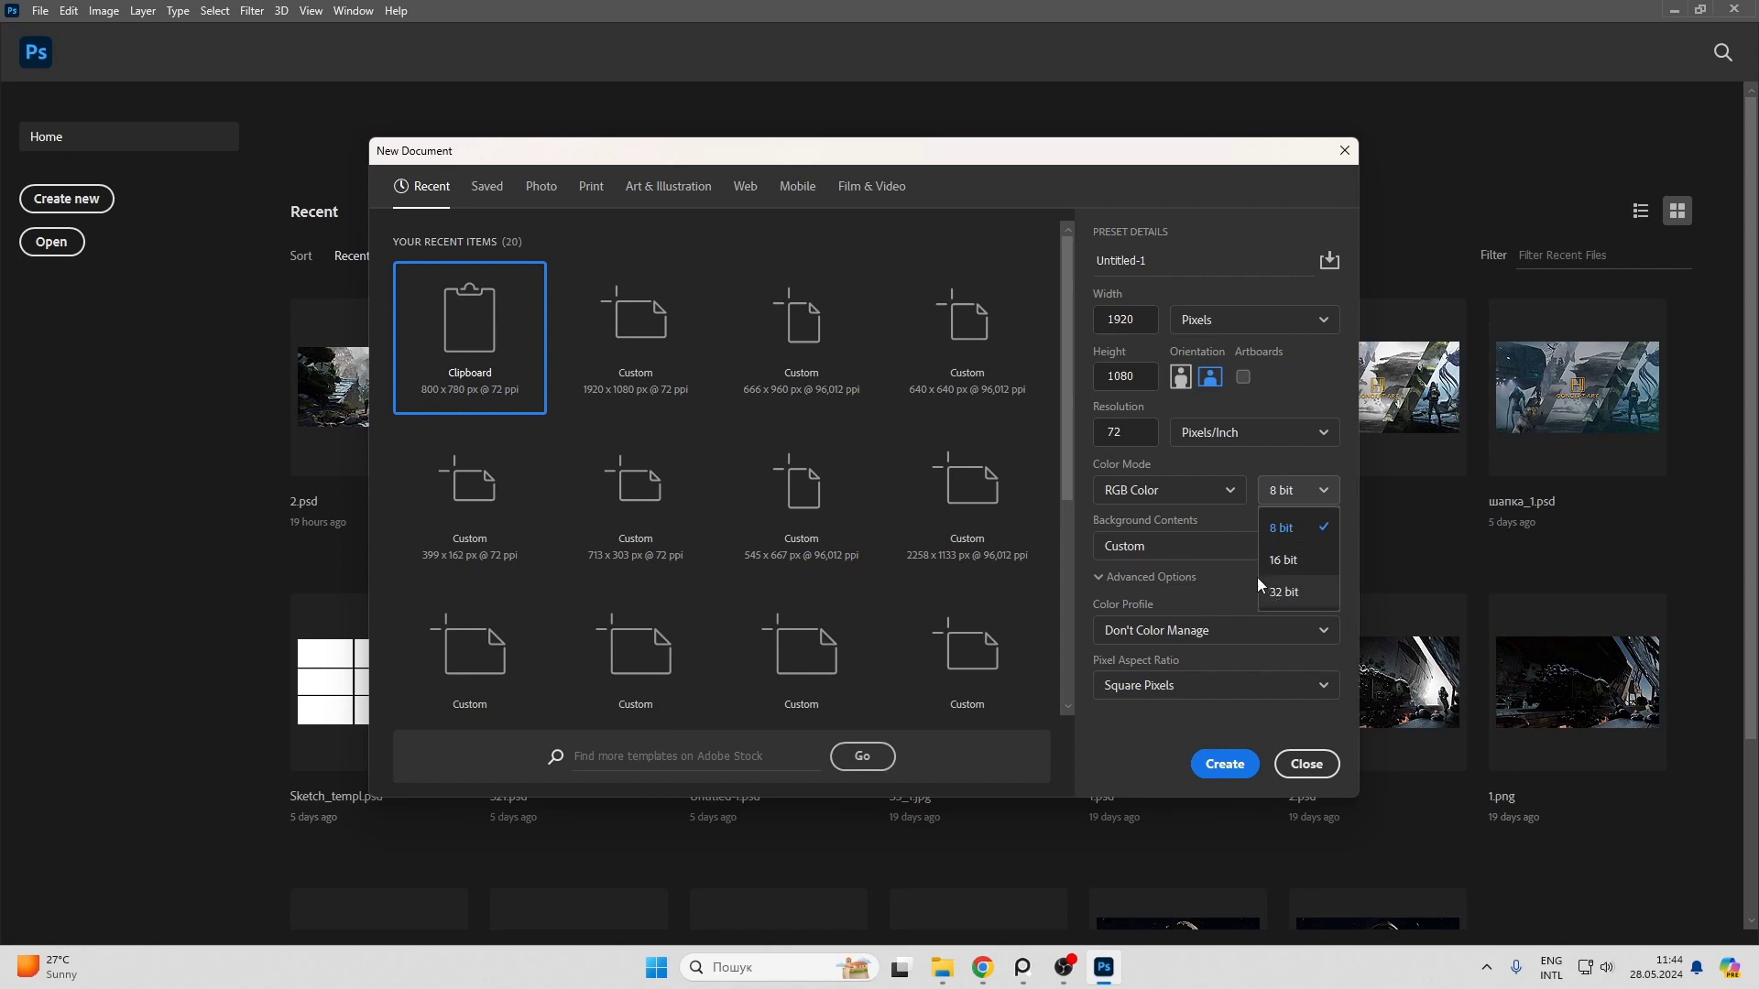
click(1081, 505)
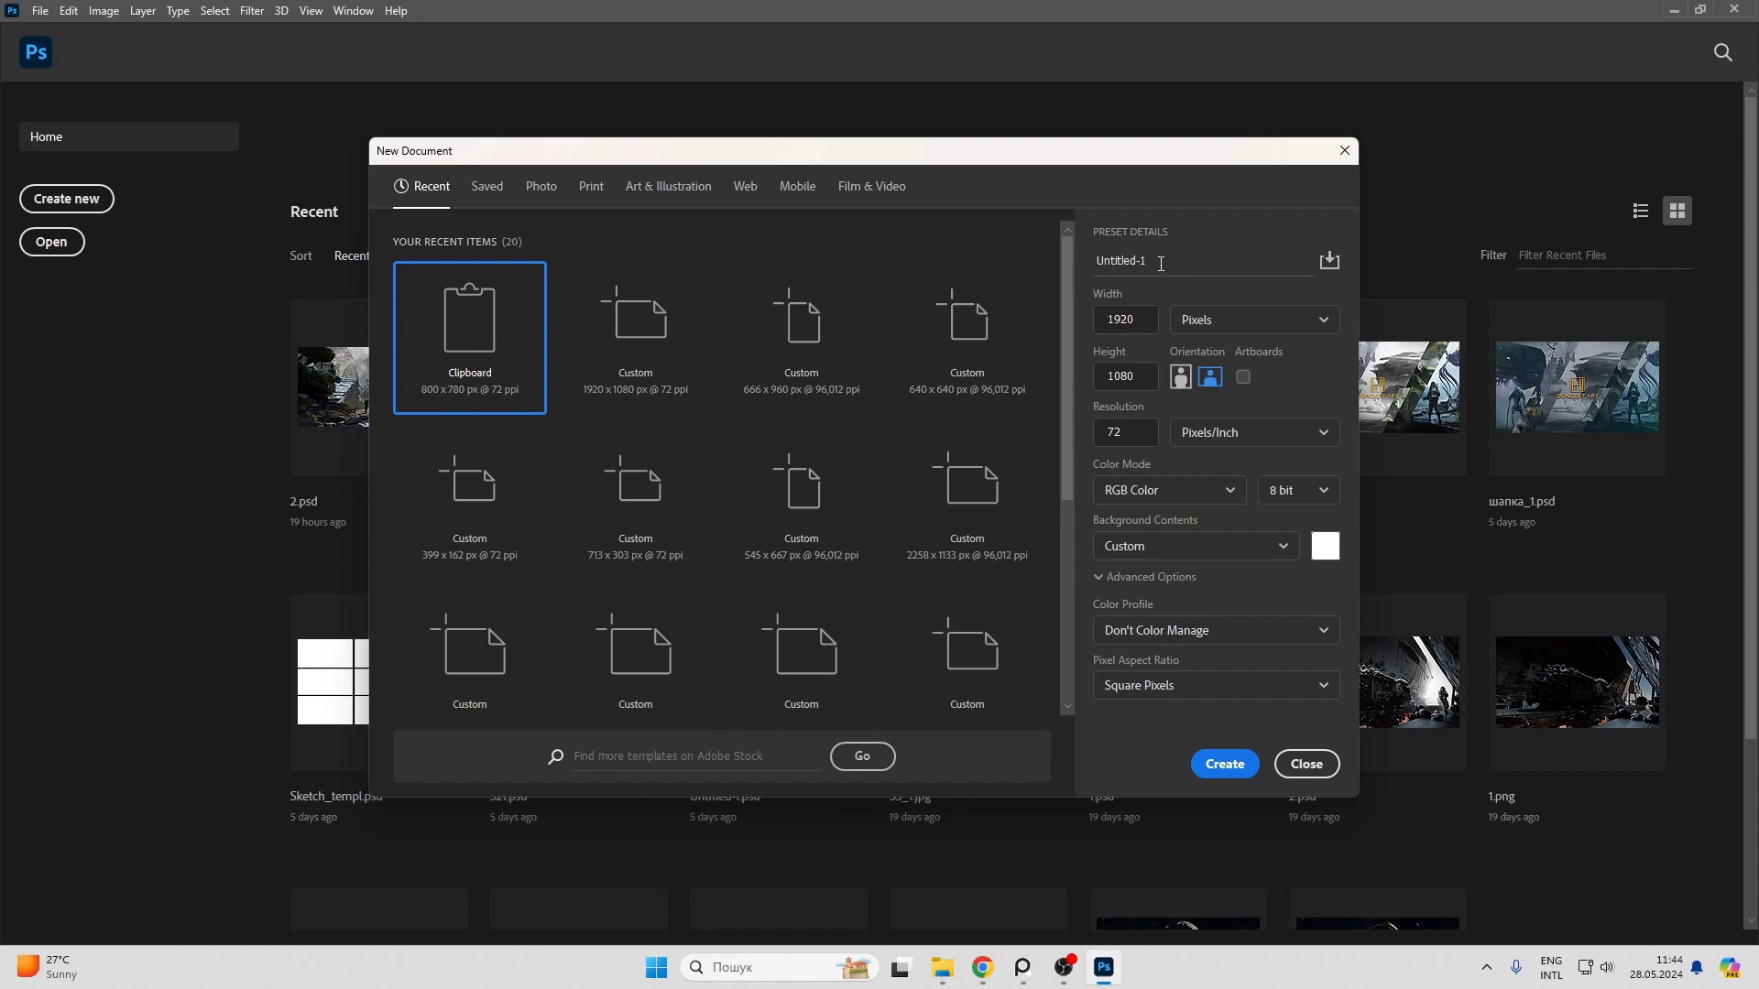
click(1236, 763)
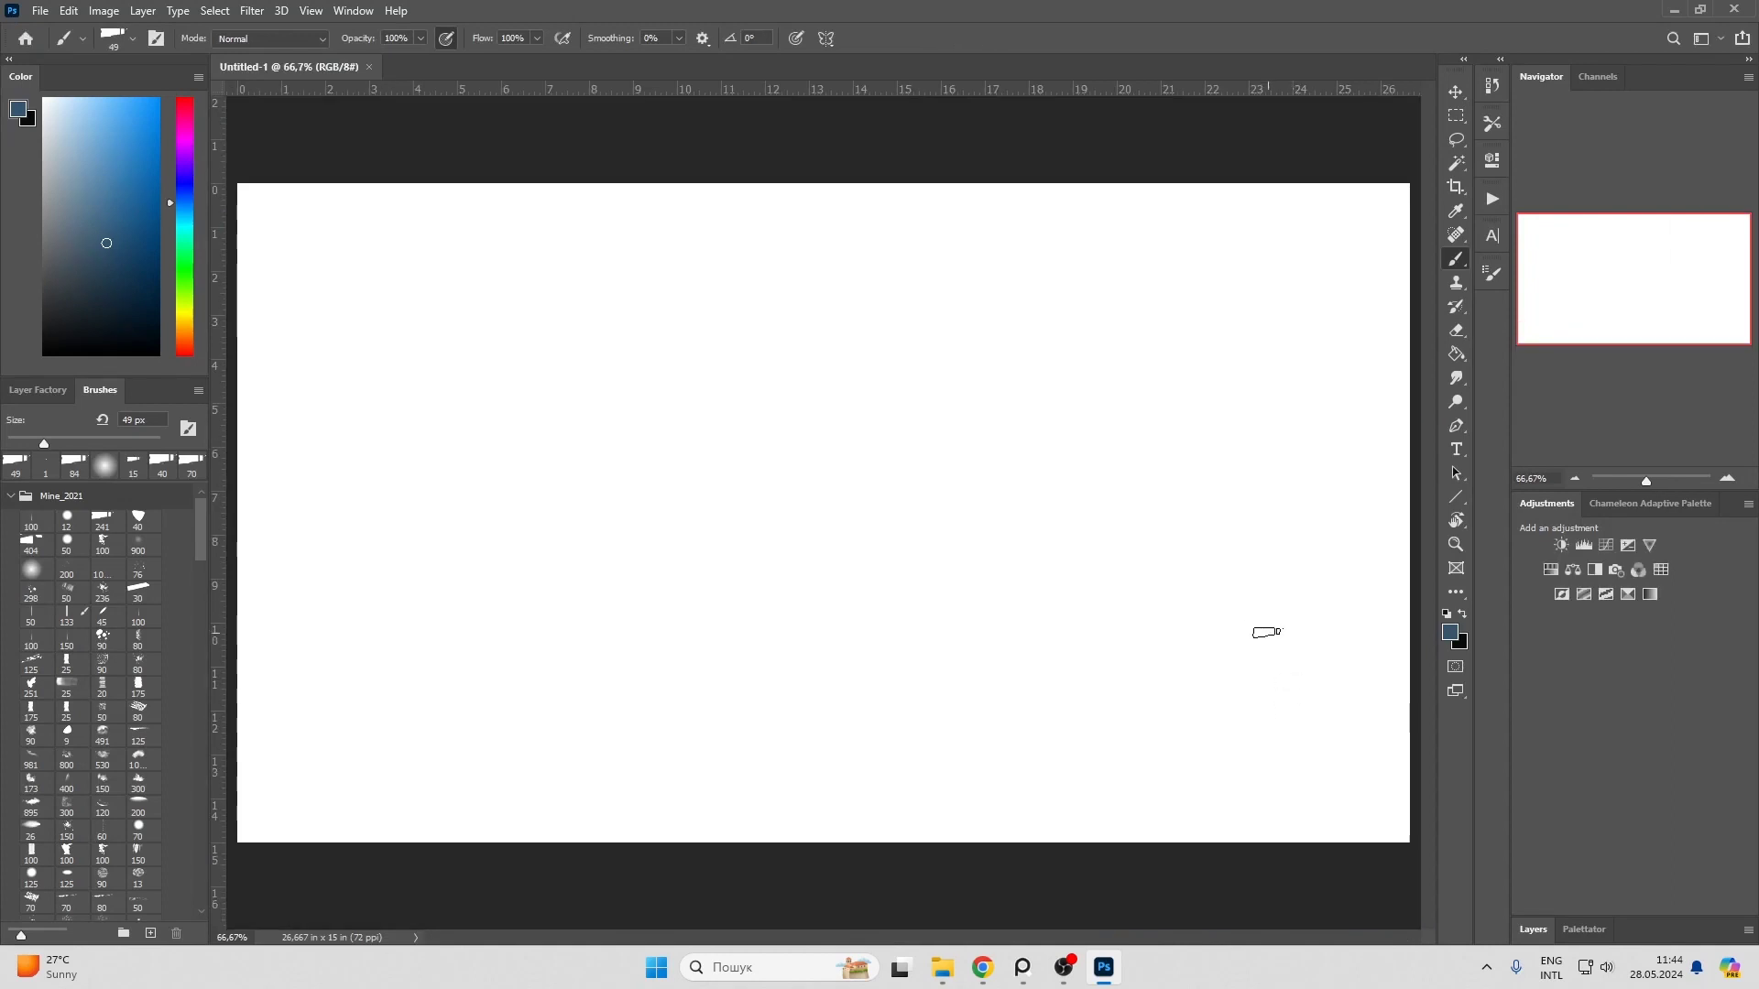
Step: Zoom the Untitled-1 view out slightly and open the Image menu
scroll(1201, 641, down, 2)
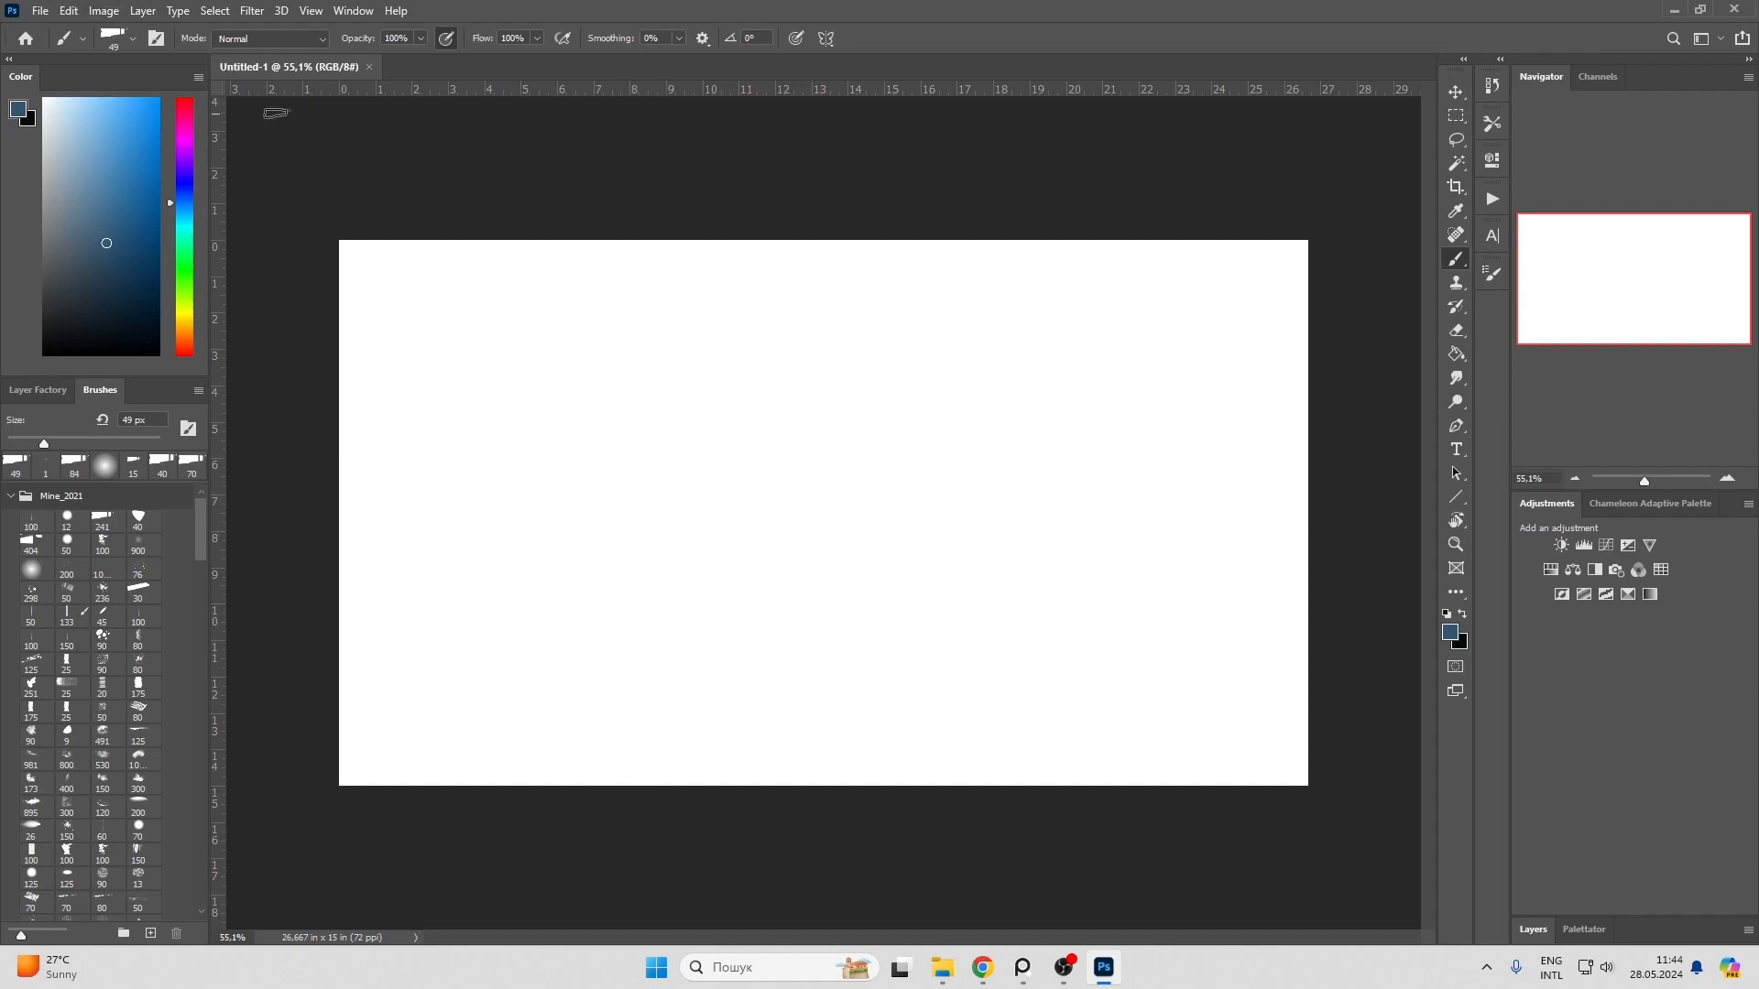
click(104, 10)
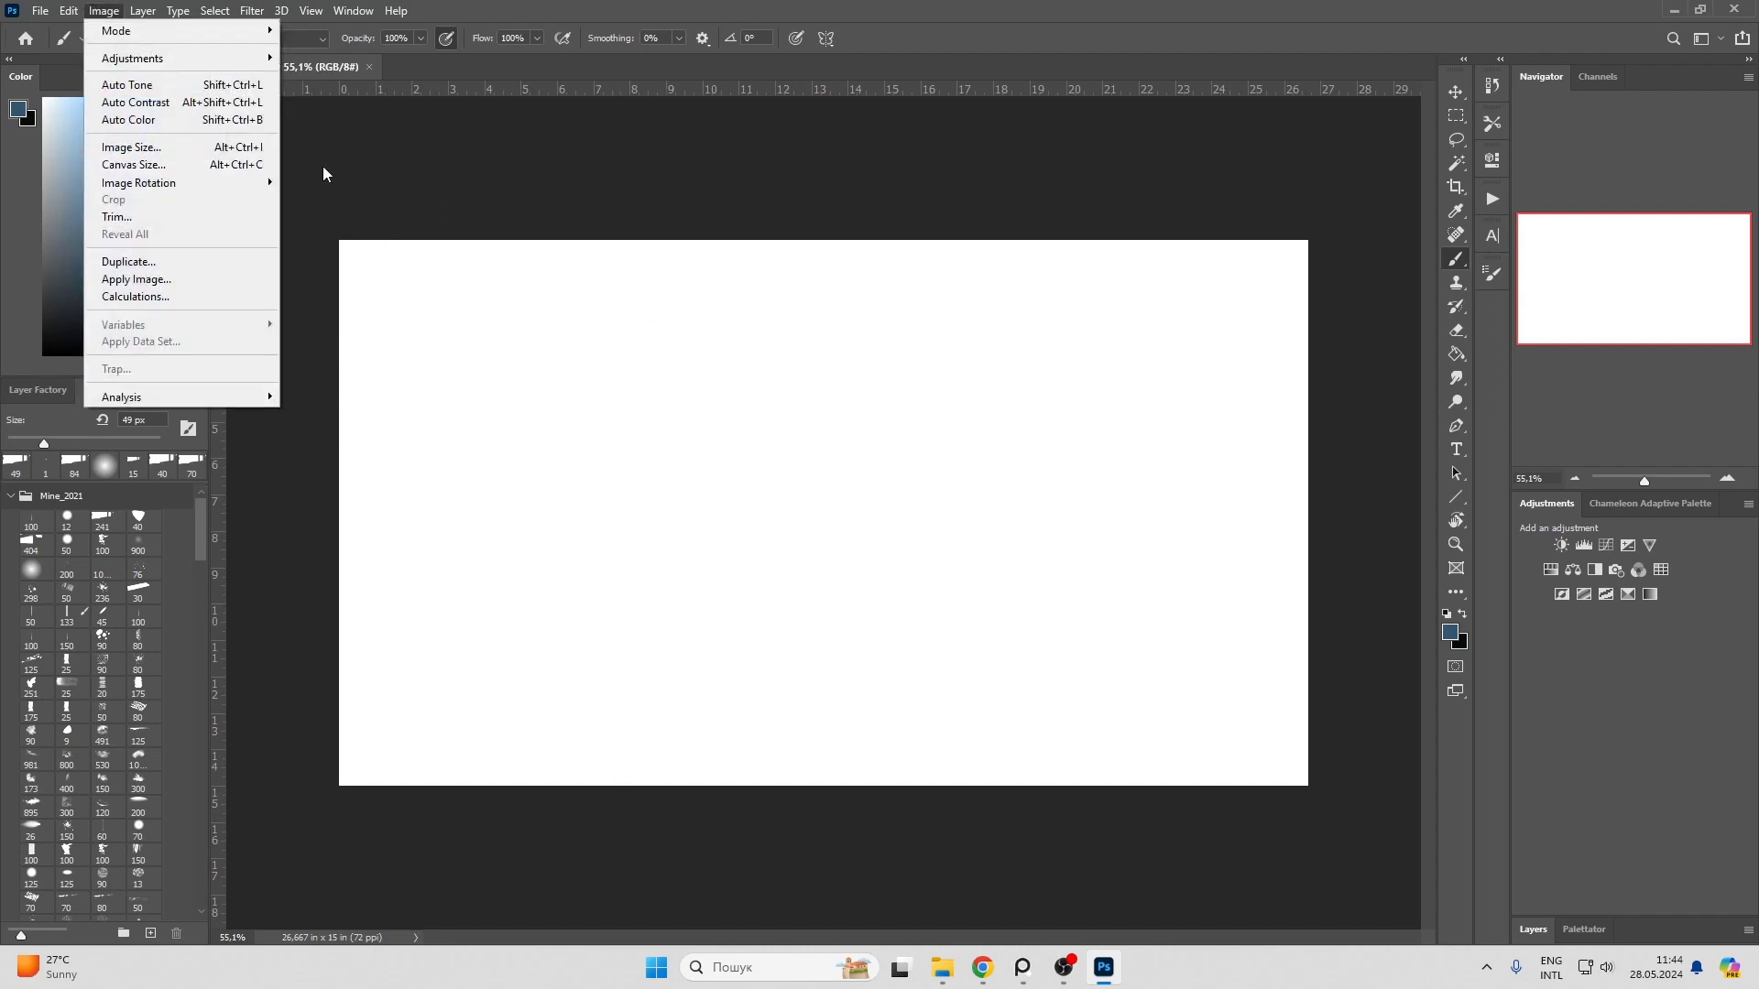
Step: Resize the image to 3840 × 2160 pixels by setting height 2160 with width linked
click(115, 155)
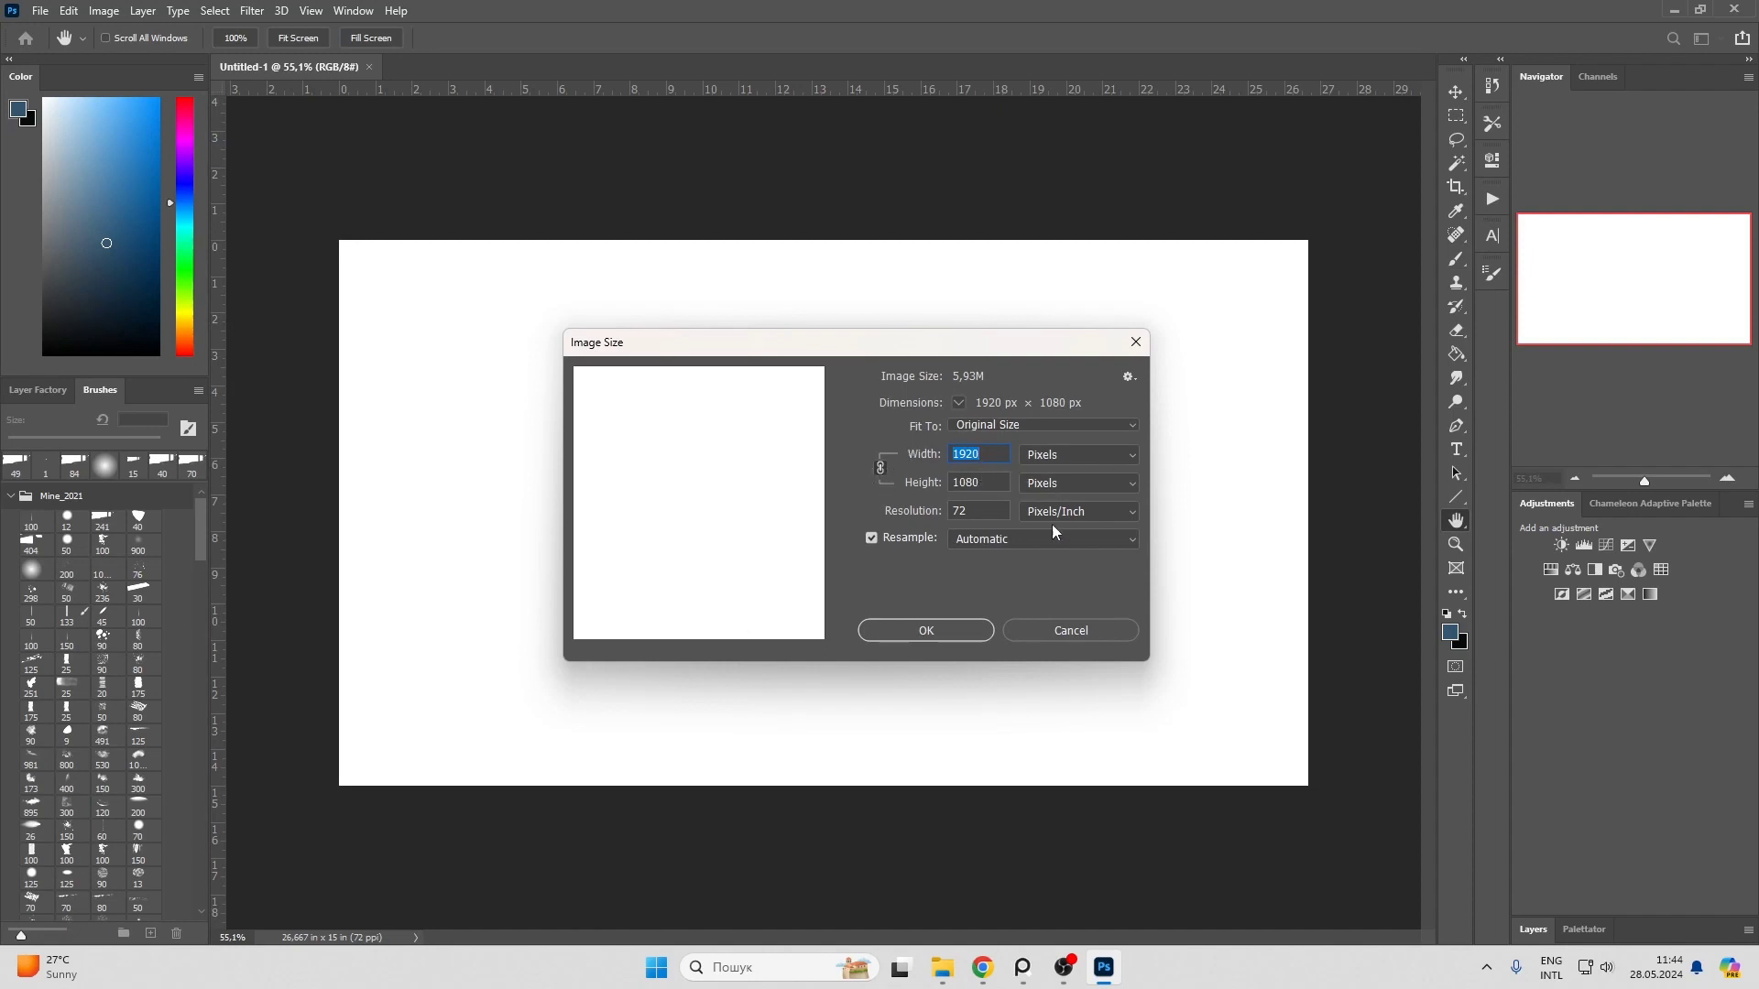
key(Tab)
text(2000)
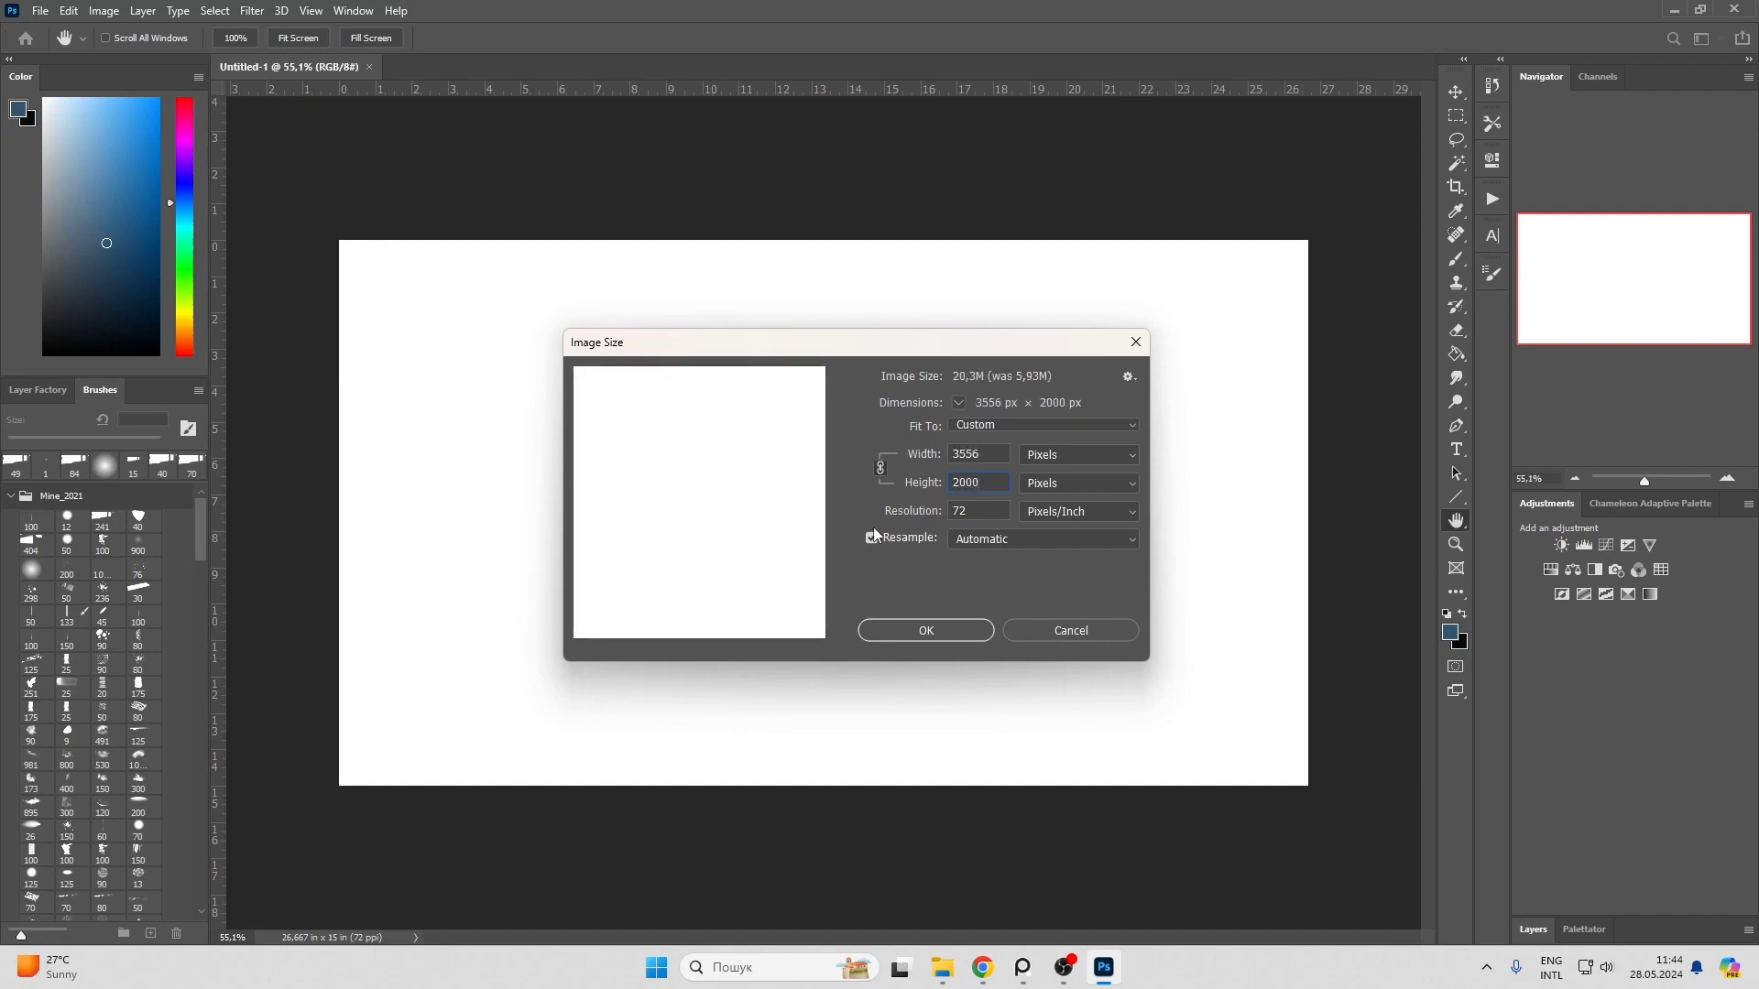
key(BackSpace)
key(BackSpace)
key(BackSpace)
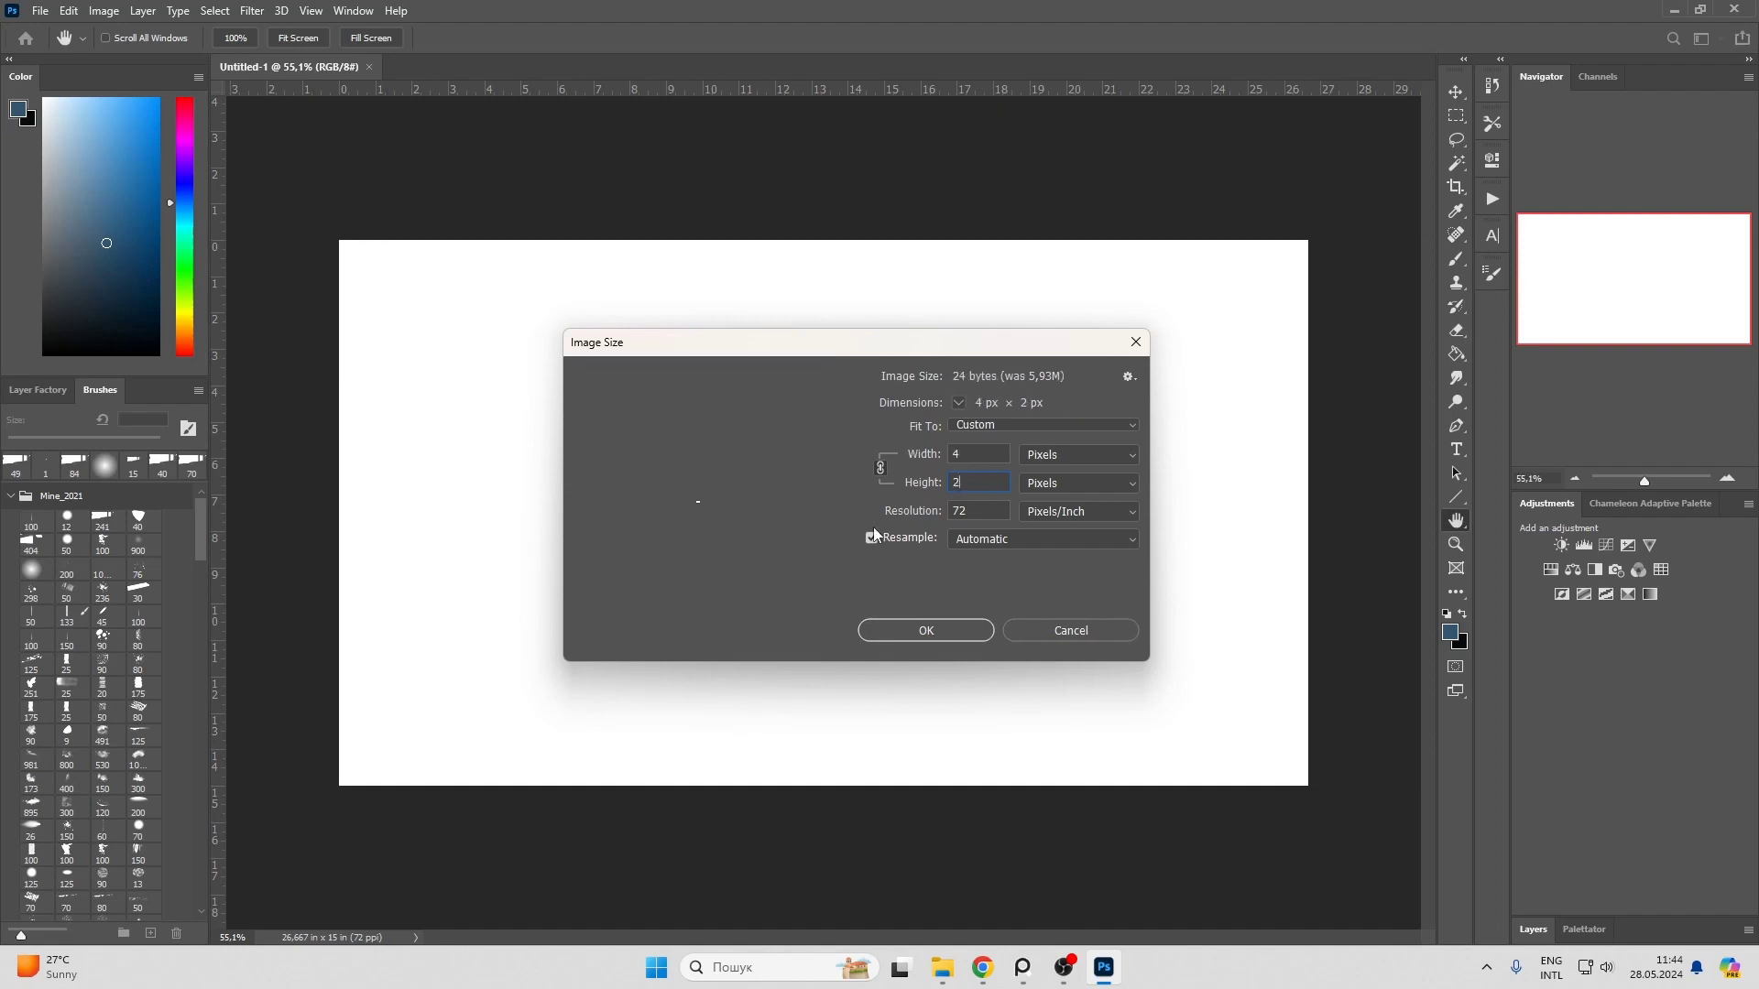
text(500)
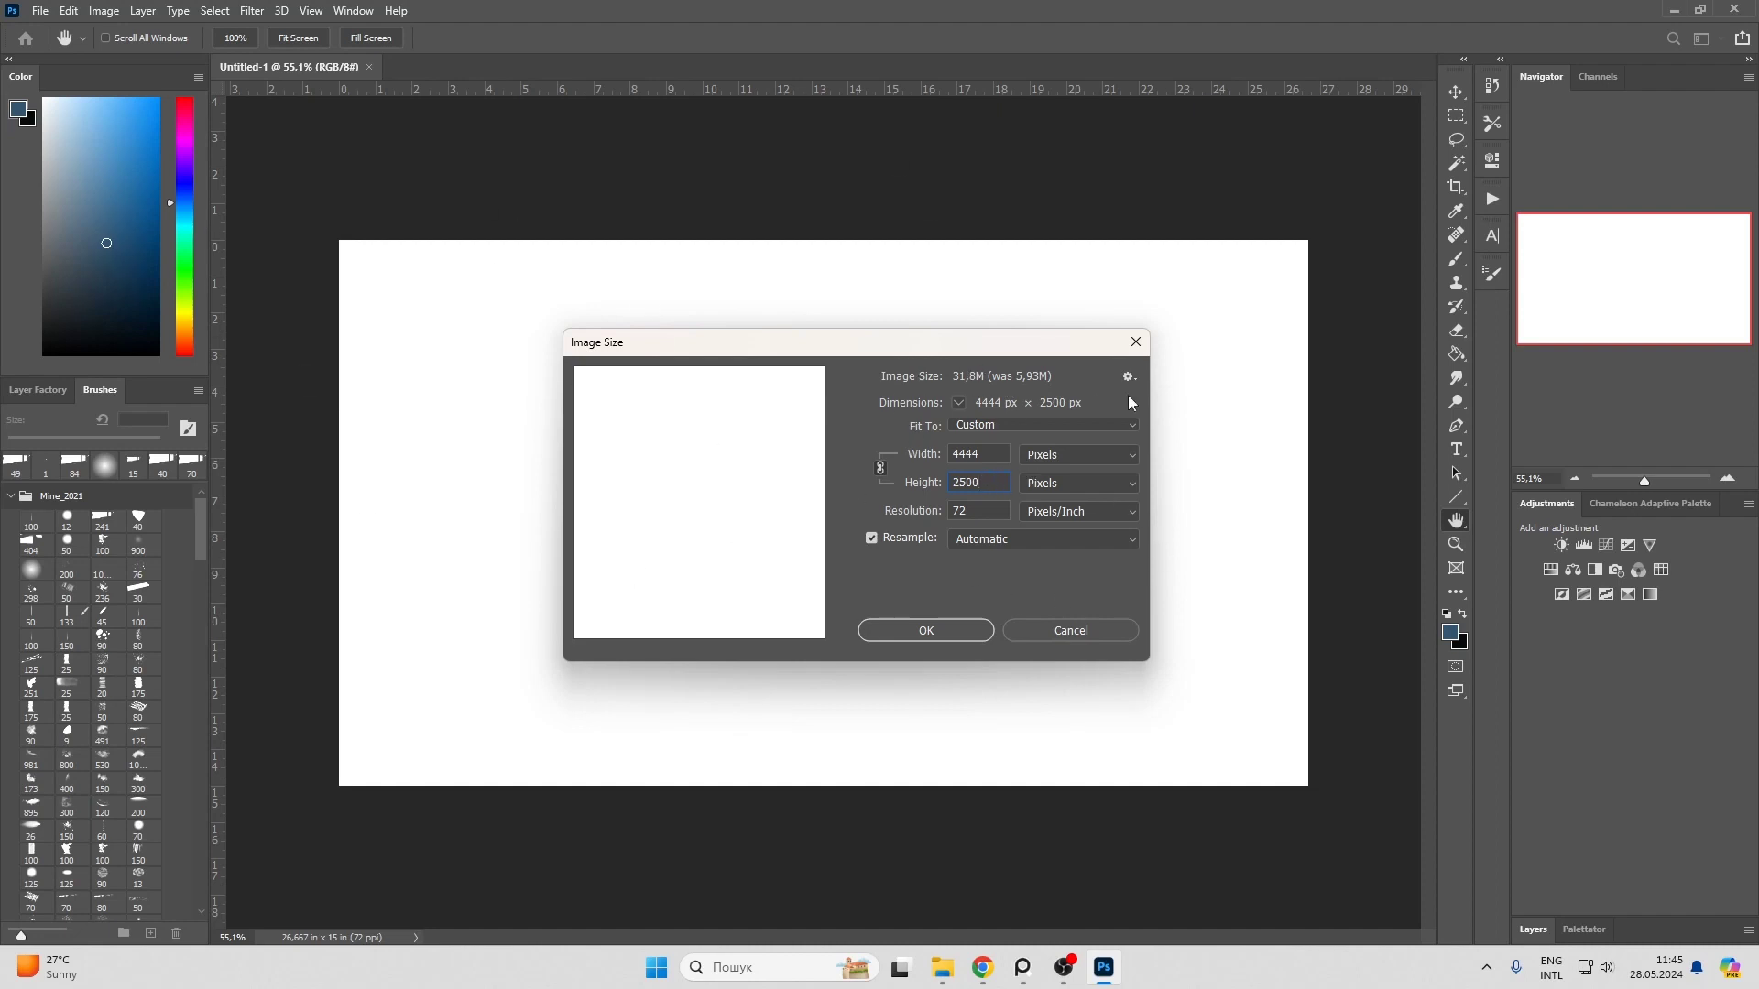
double_click(993, 486)
text(1500)
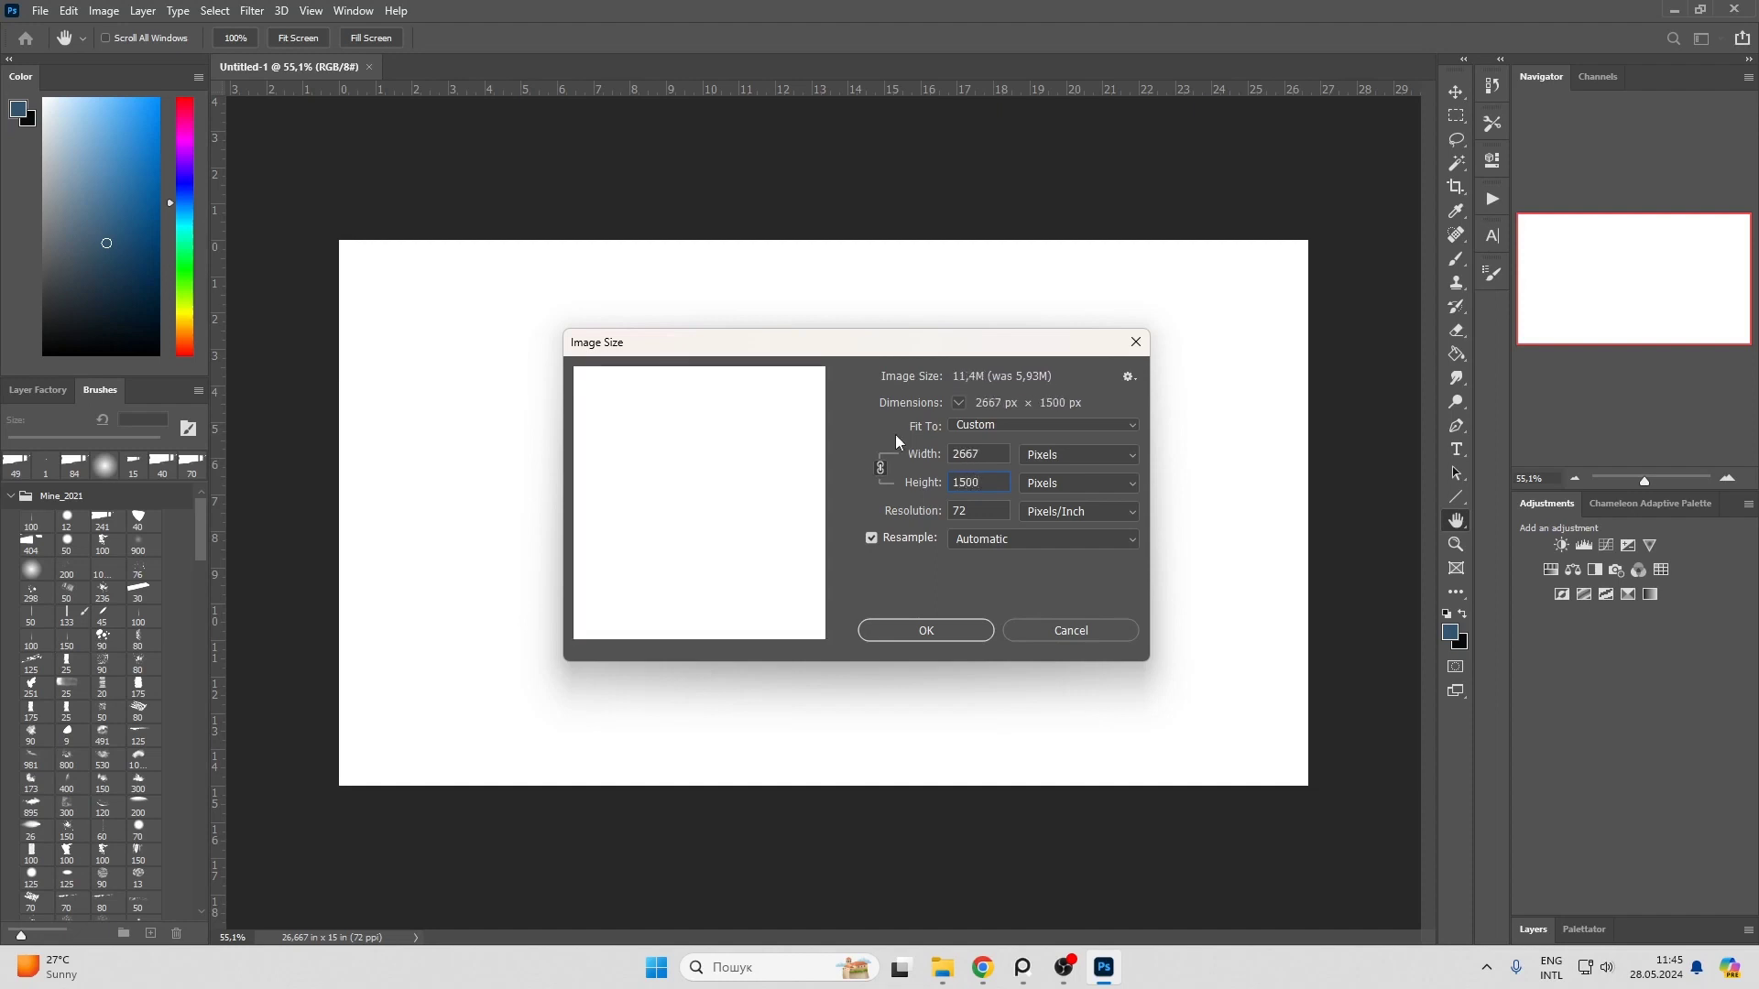
key(ctrl+a)
text(2160)
click(958, 631)
key(b)
key(ctrl+minus)
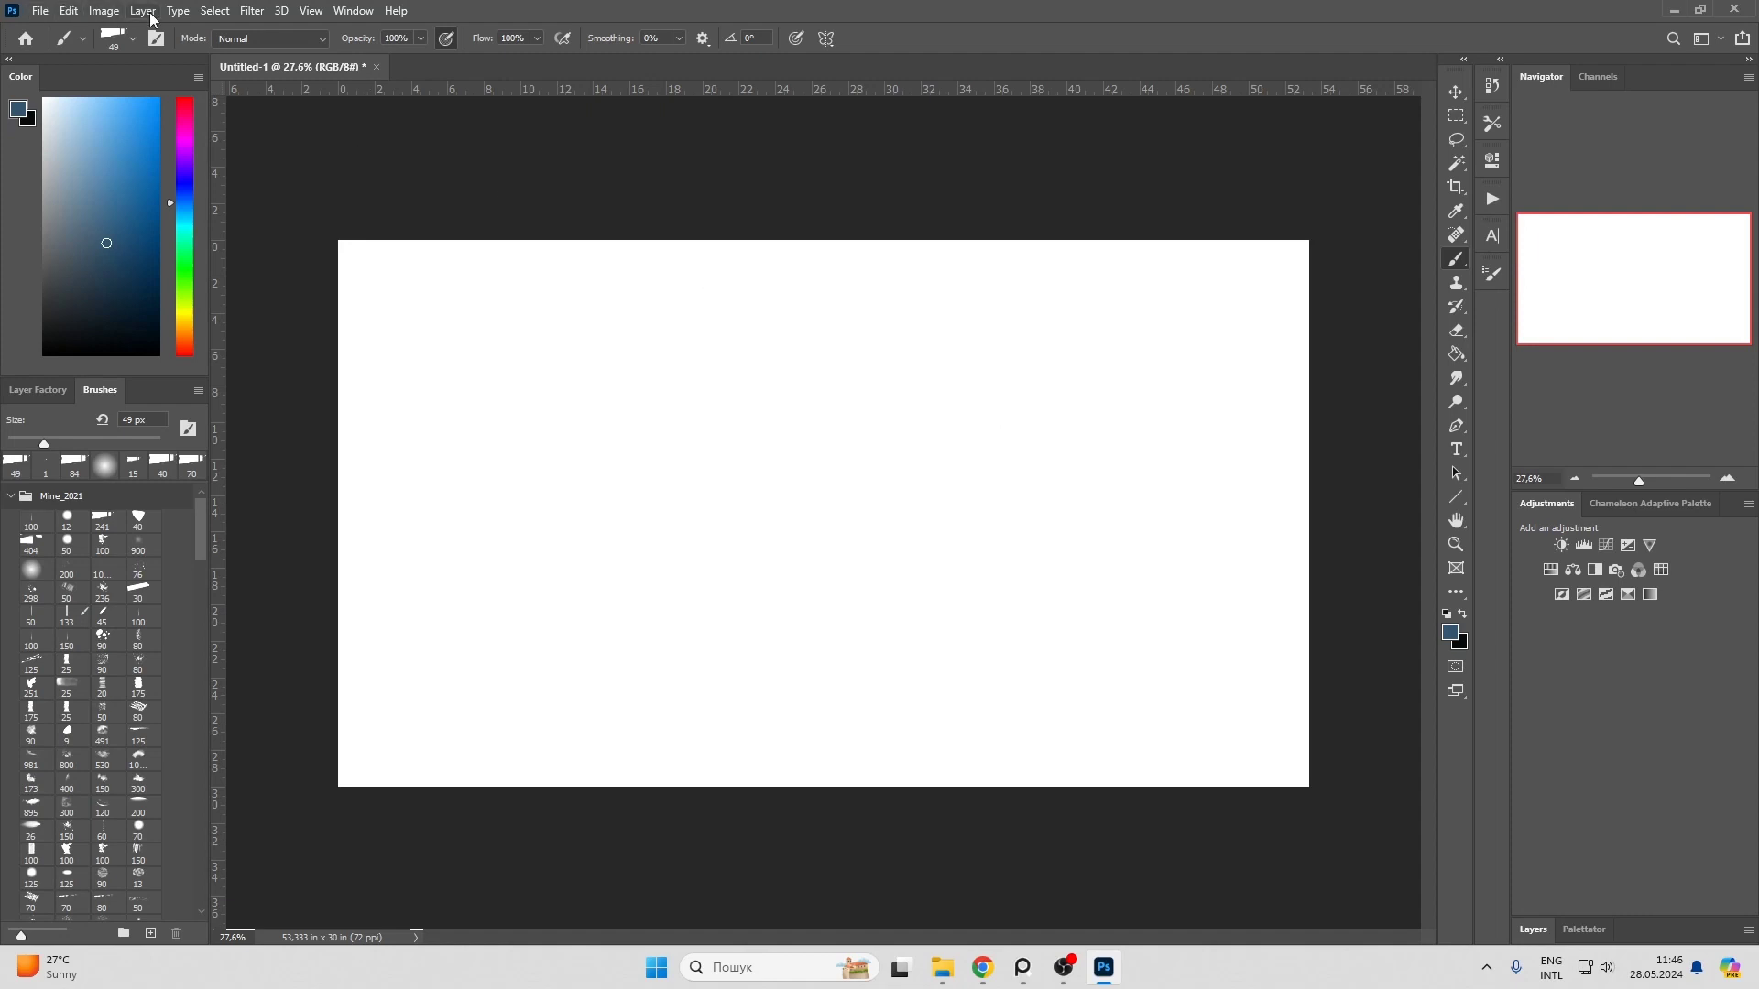
Step: Open the Select menu over the fitted canvas
click(214, 11)
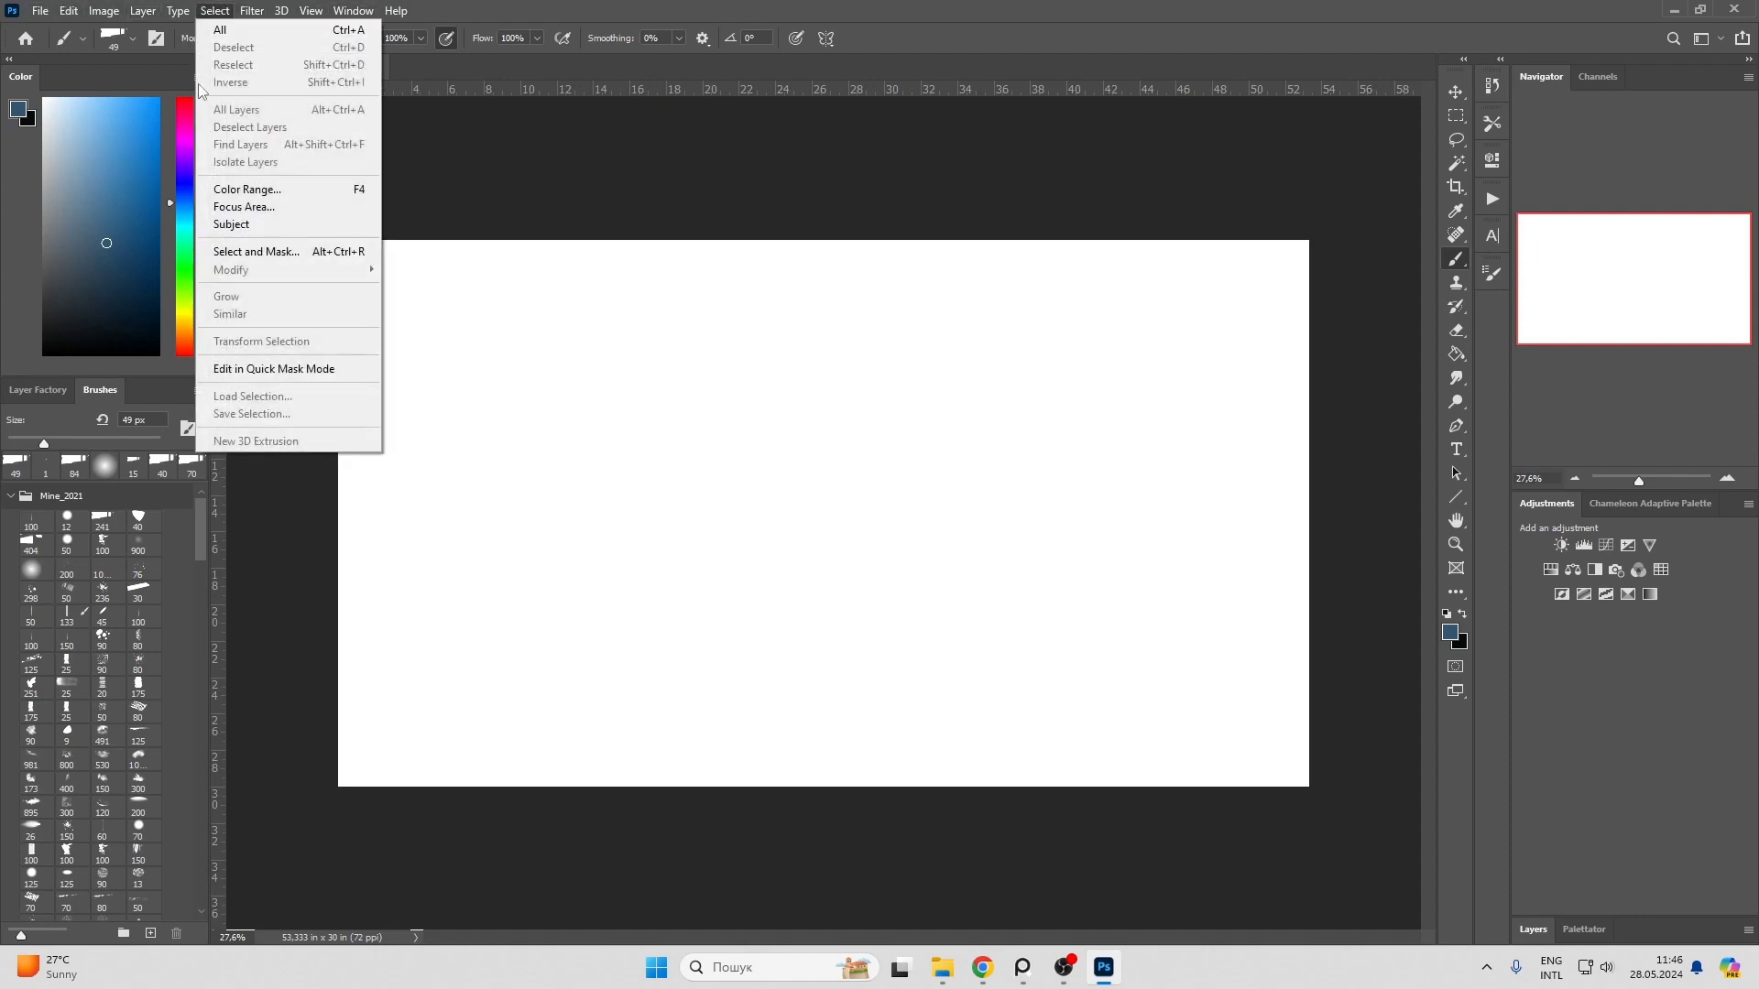
click(69, 10)
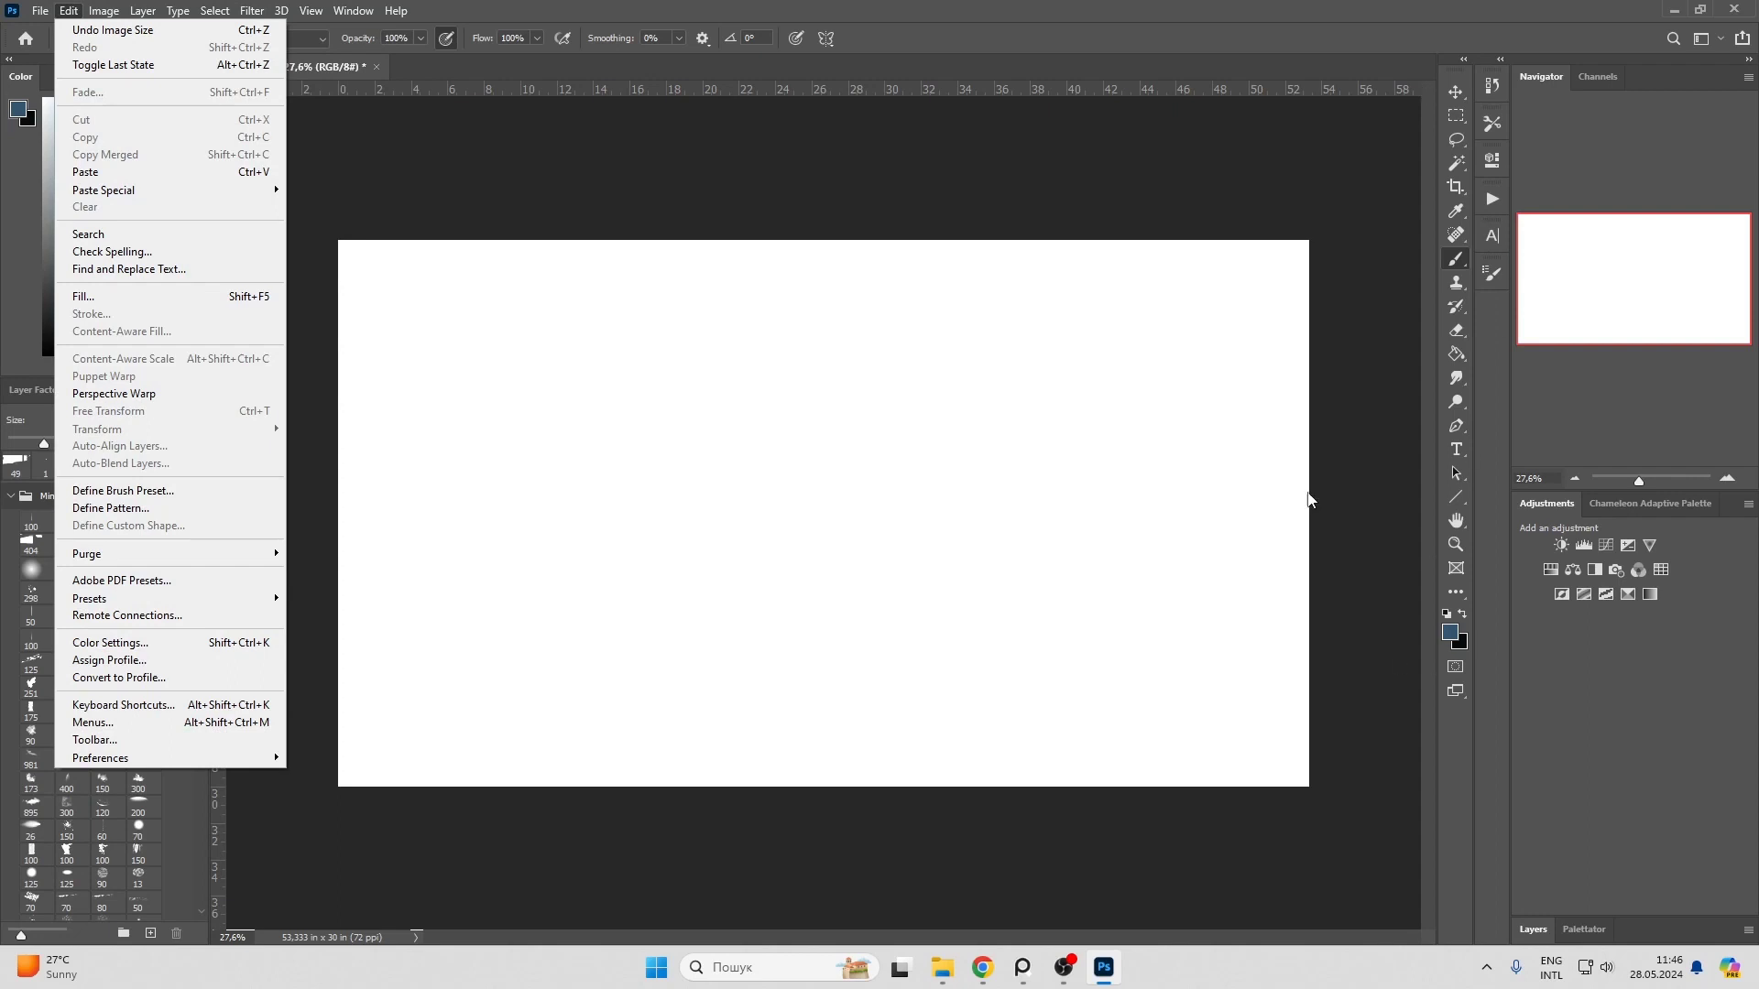
click(1135, 9)
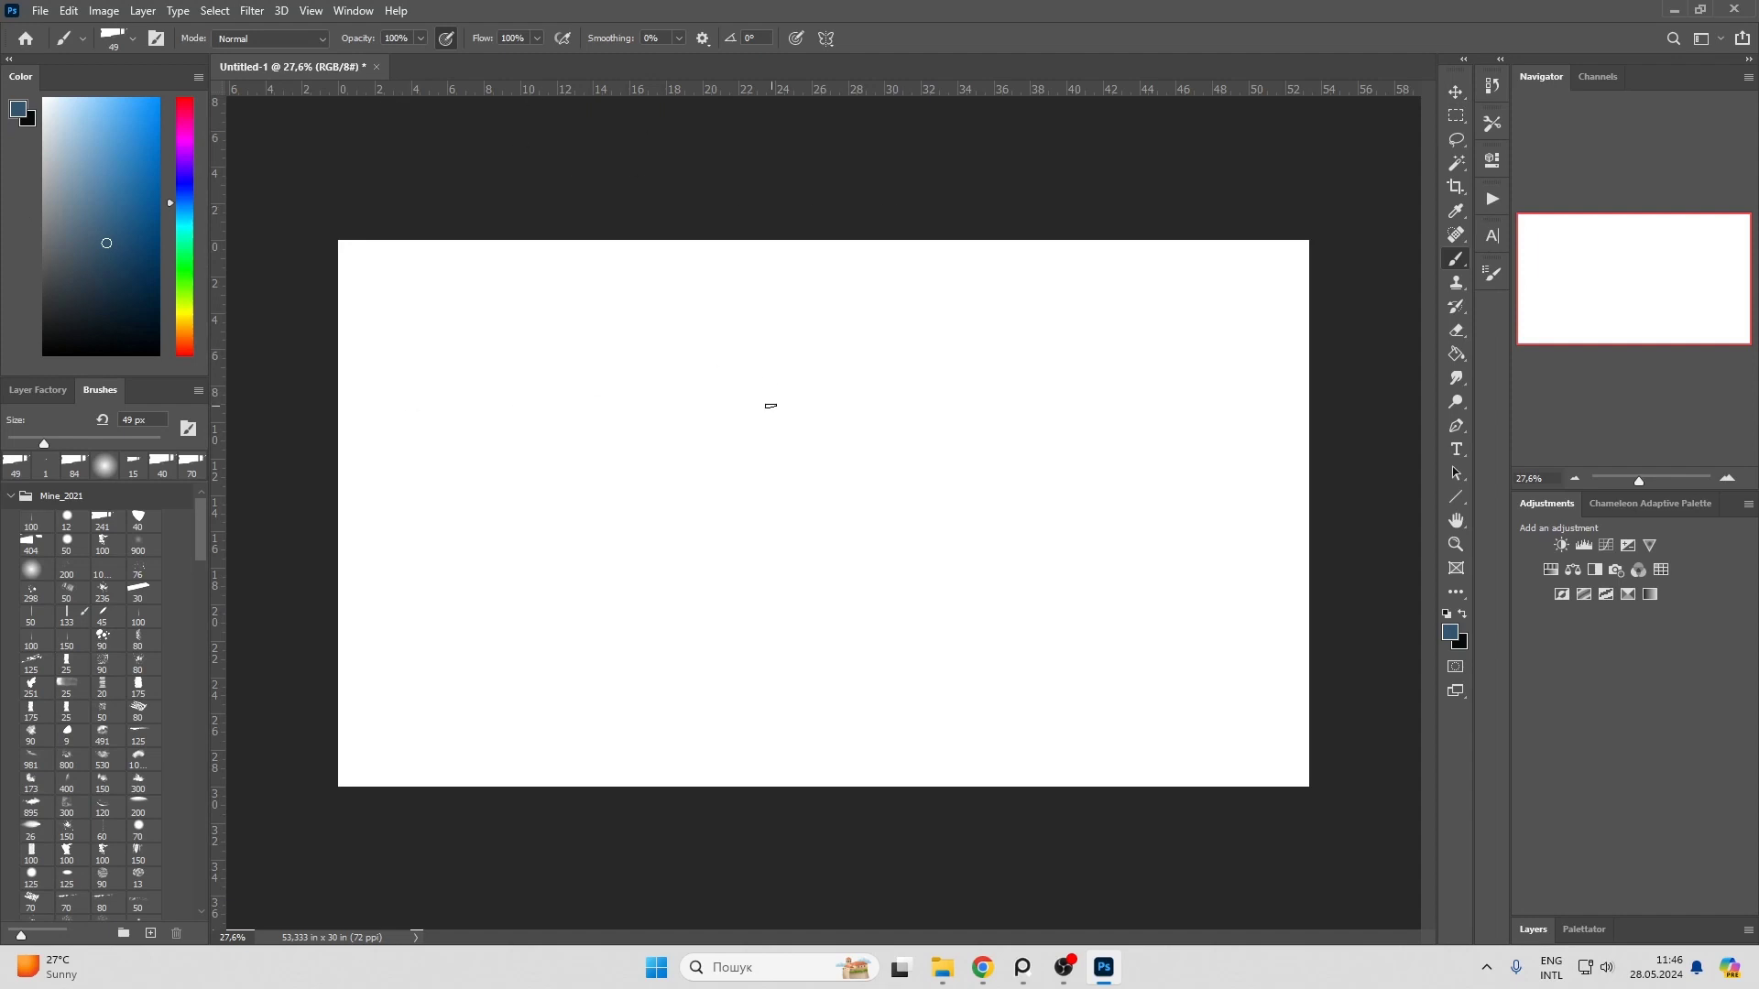
click(362, 11)
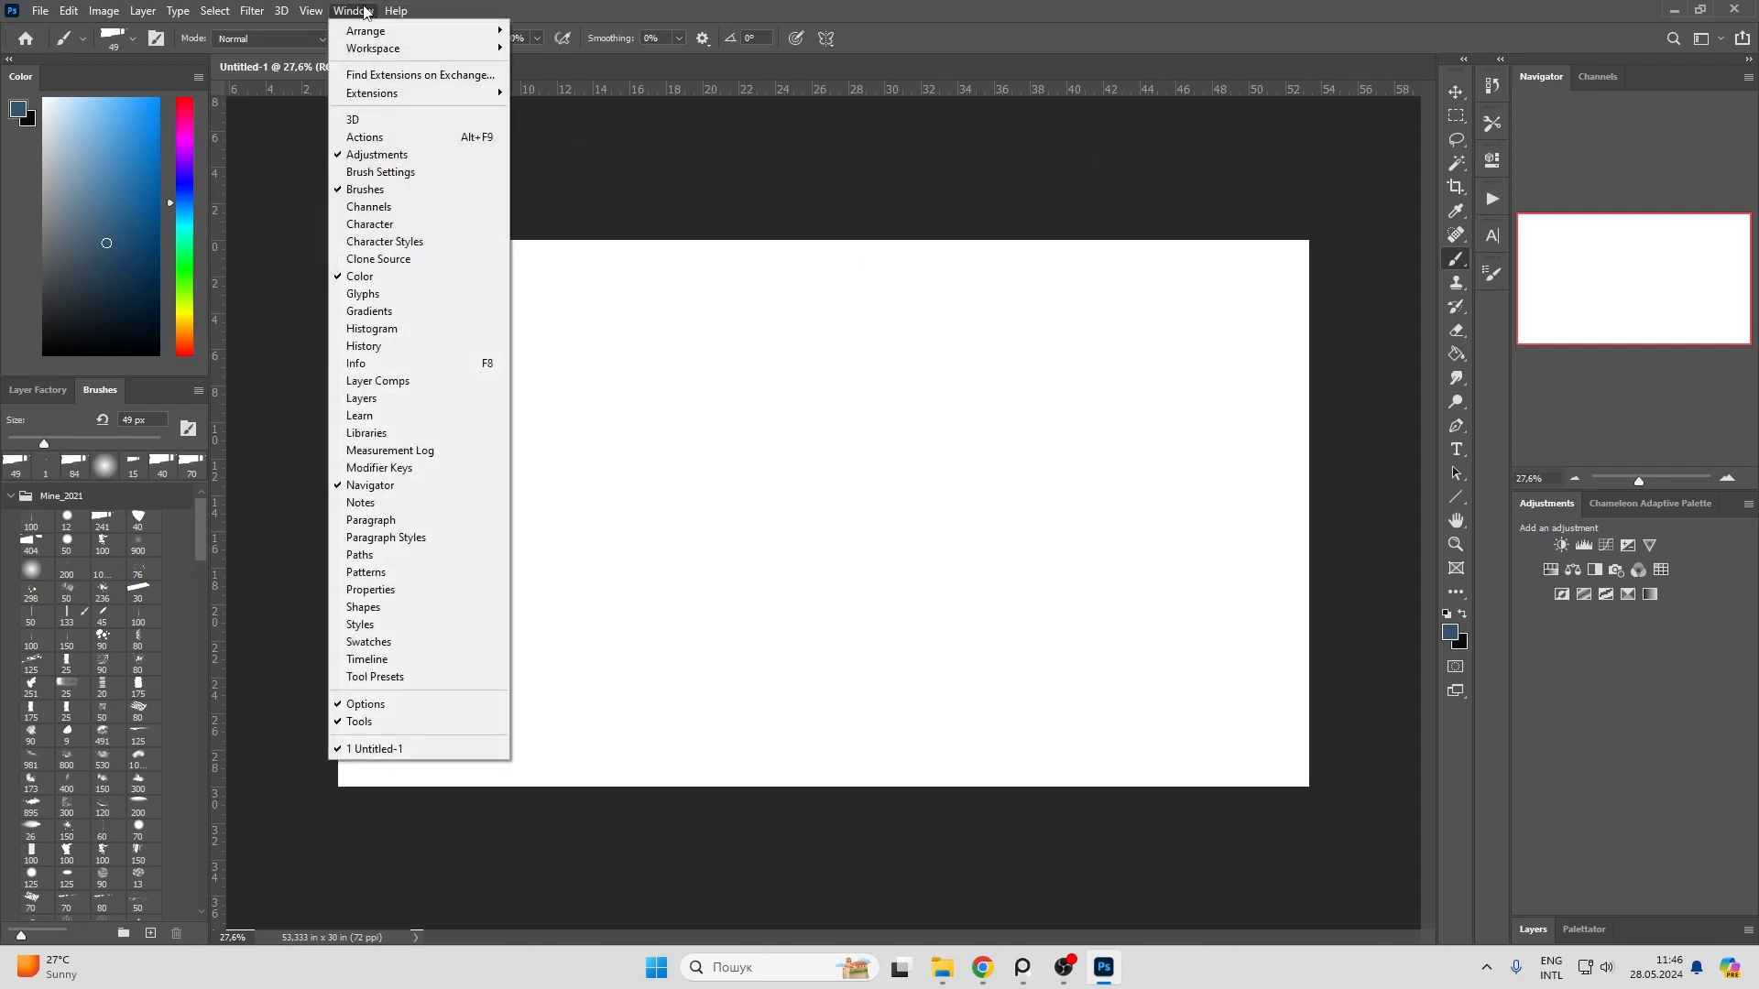
mouse_move(374, 48)
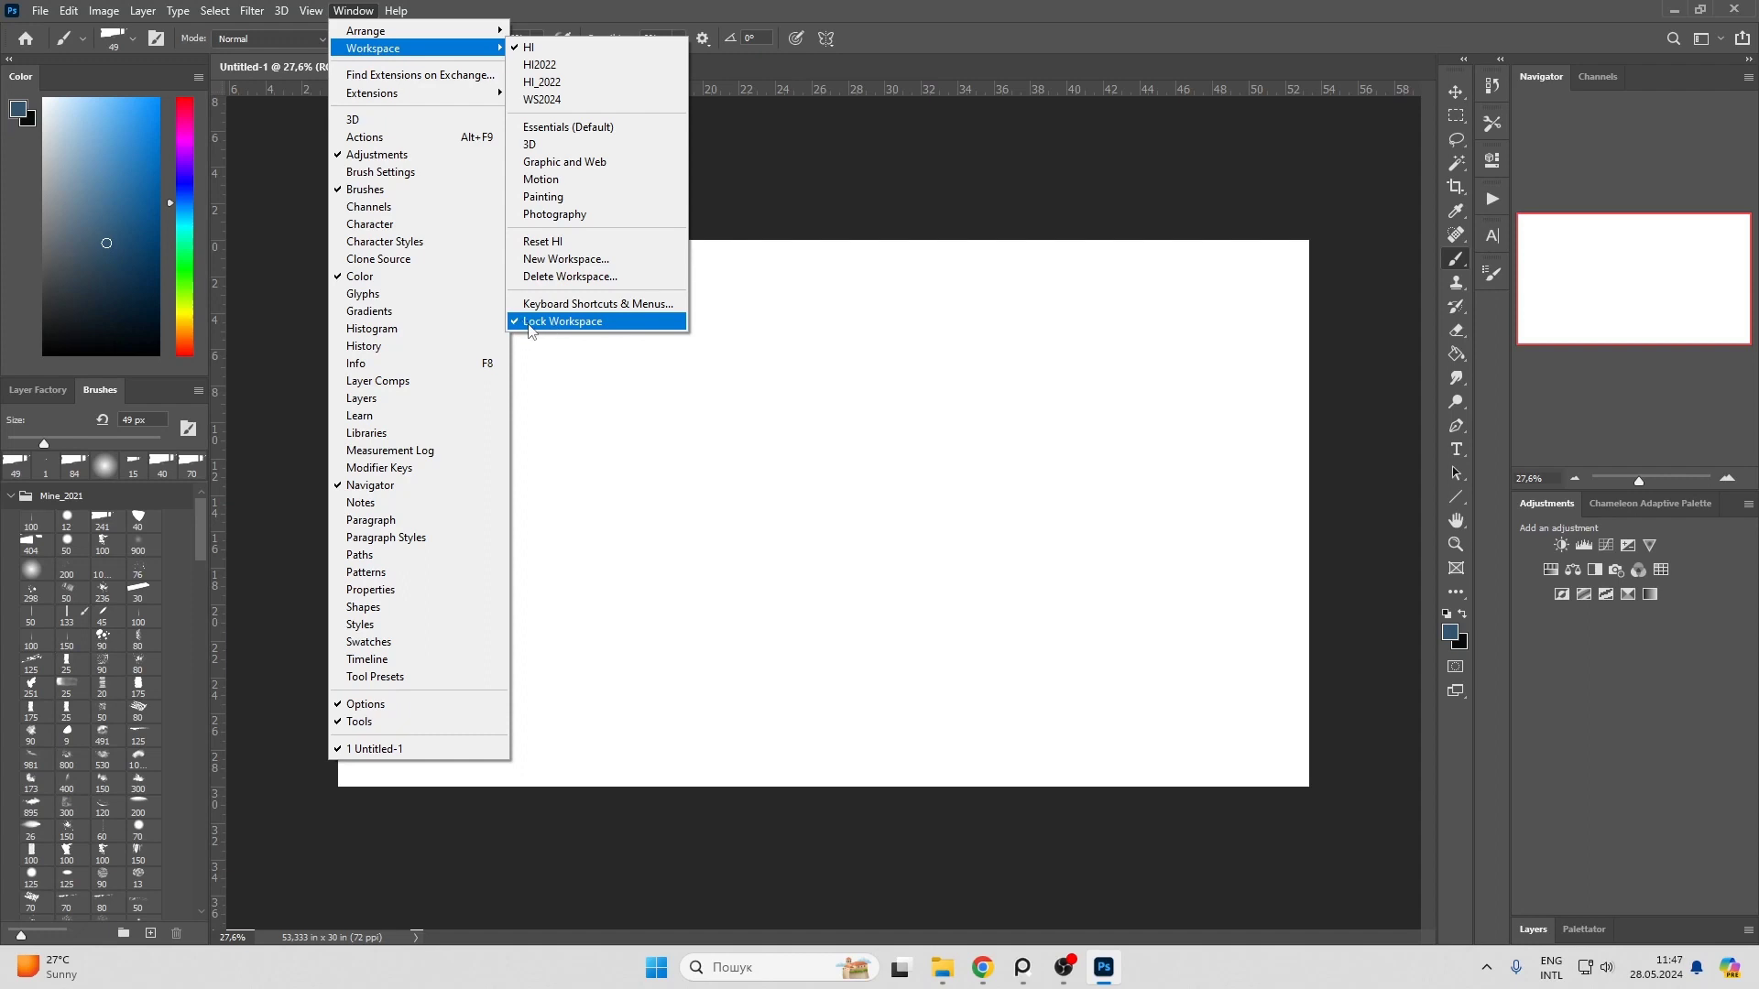
Step: Unlock the workspace, switch the left panels to Layer Factory, and expand Layers
click(527, 326)
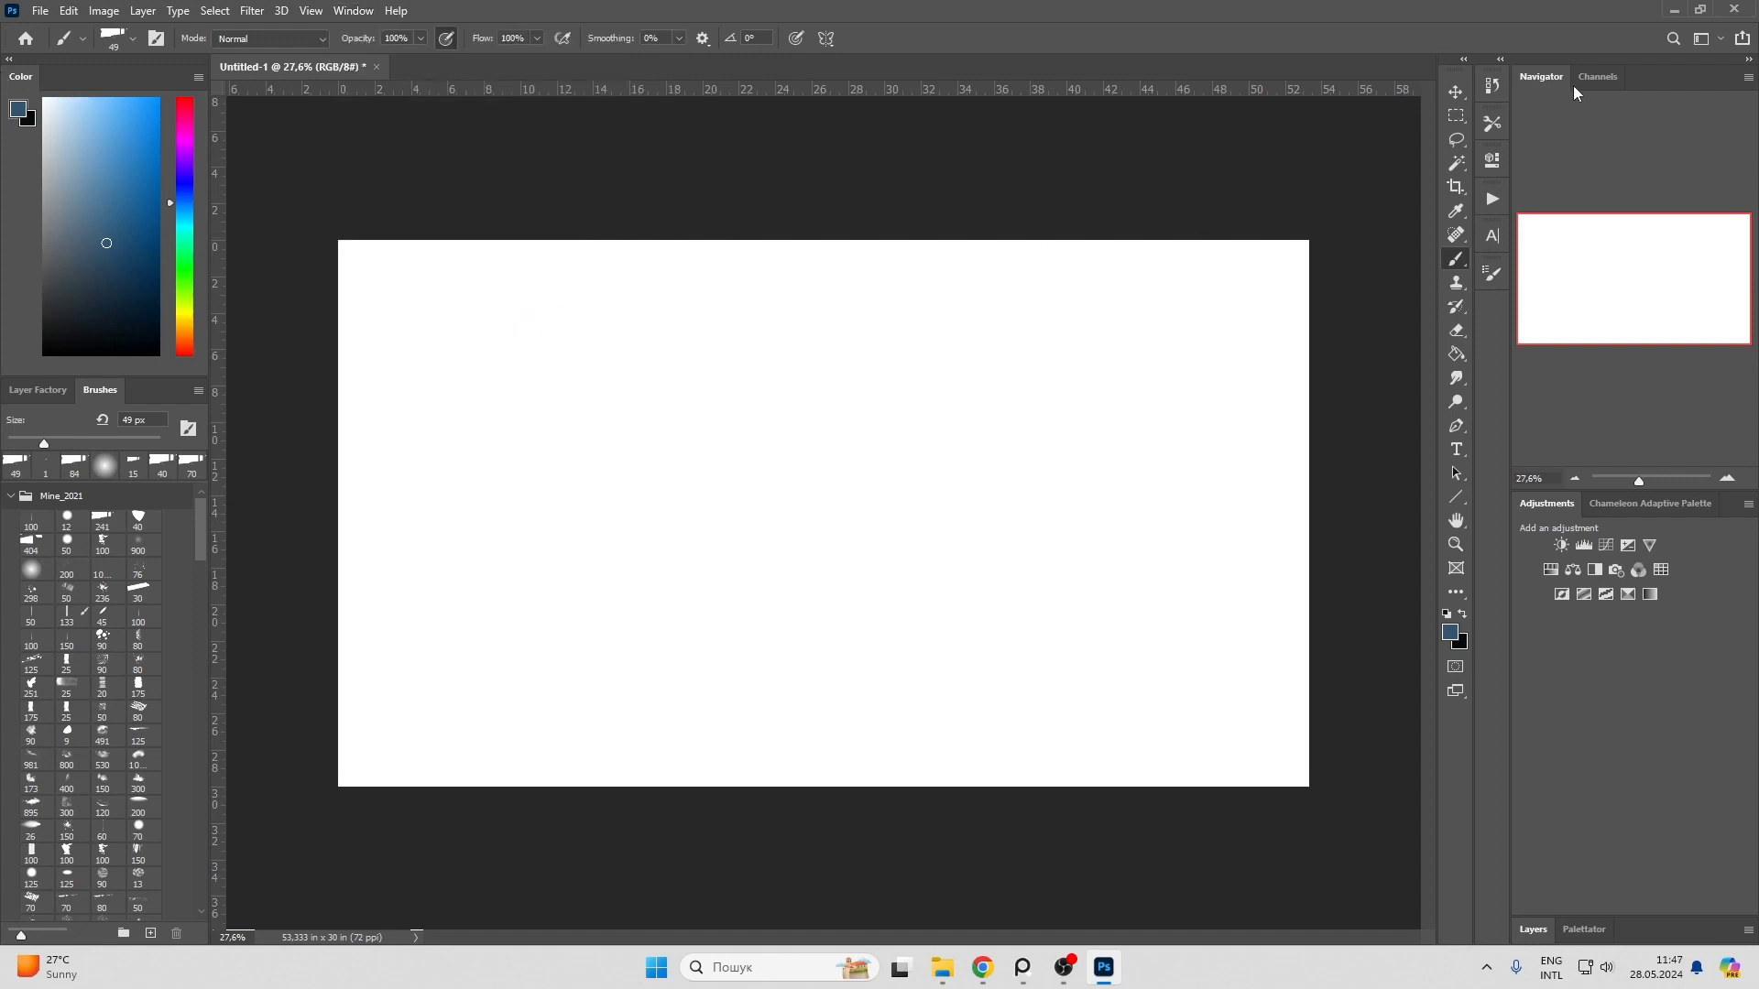
click(103, 392)
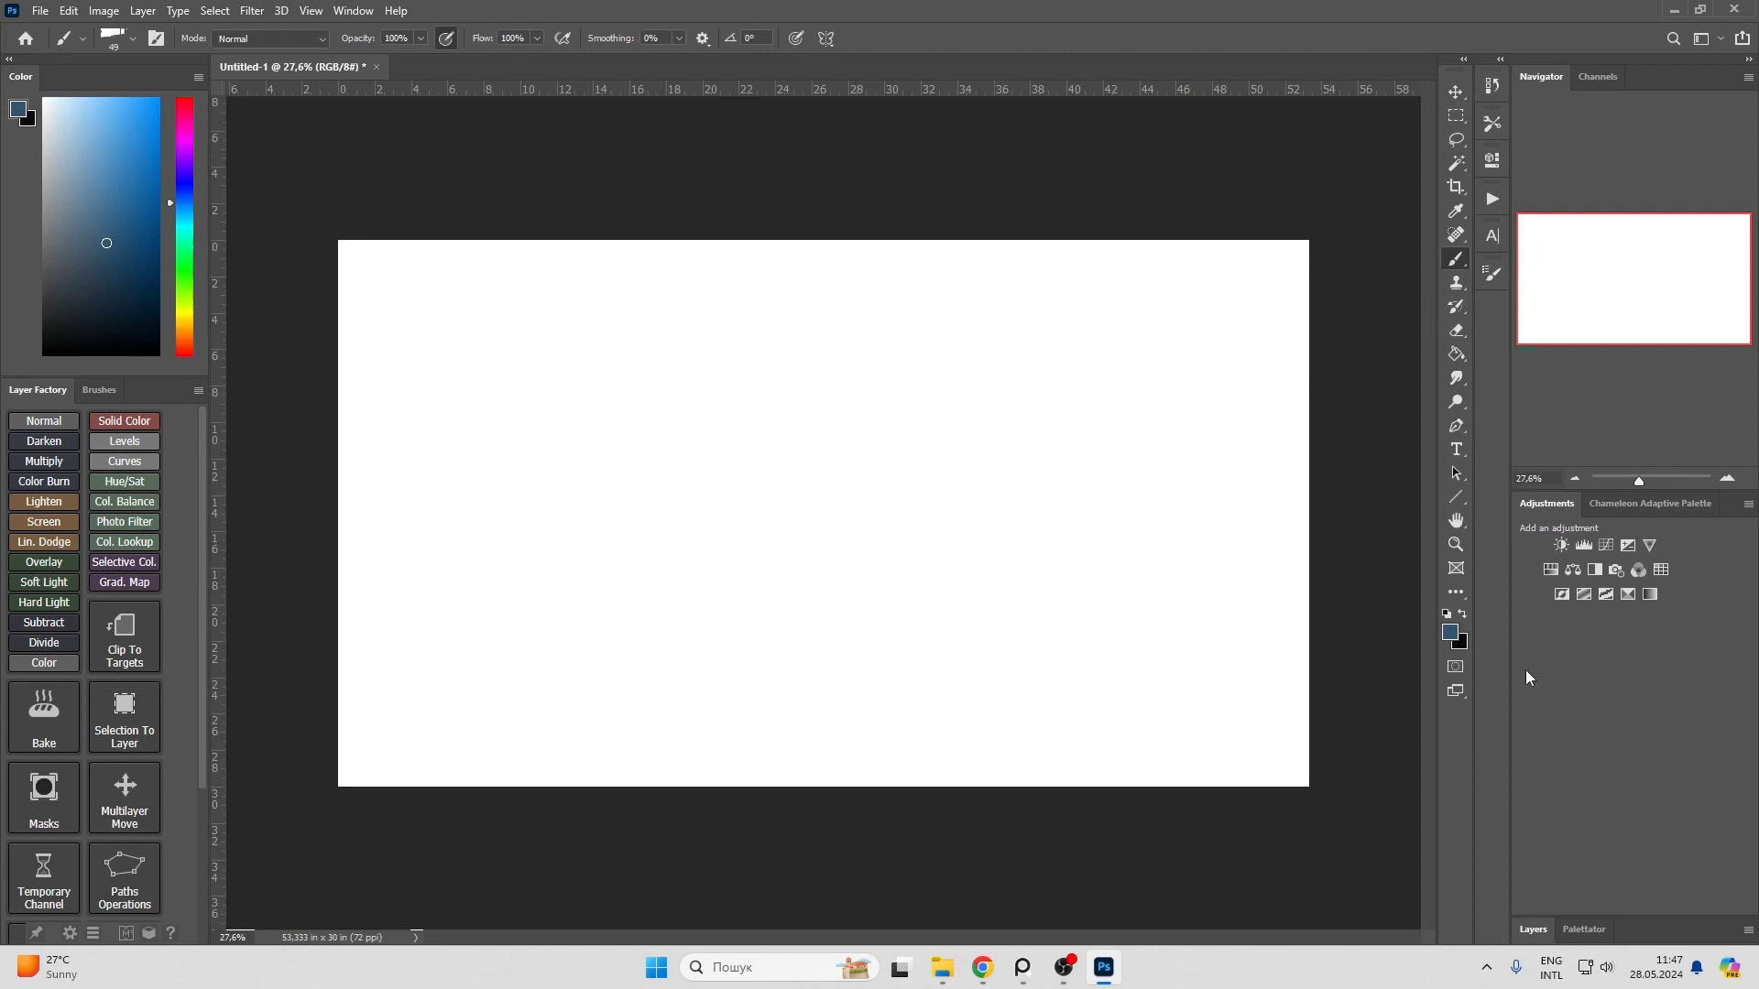
click(1539, 930)
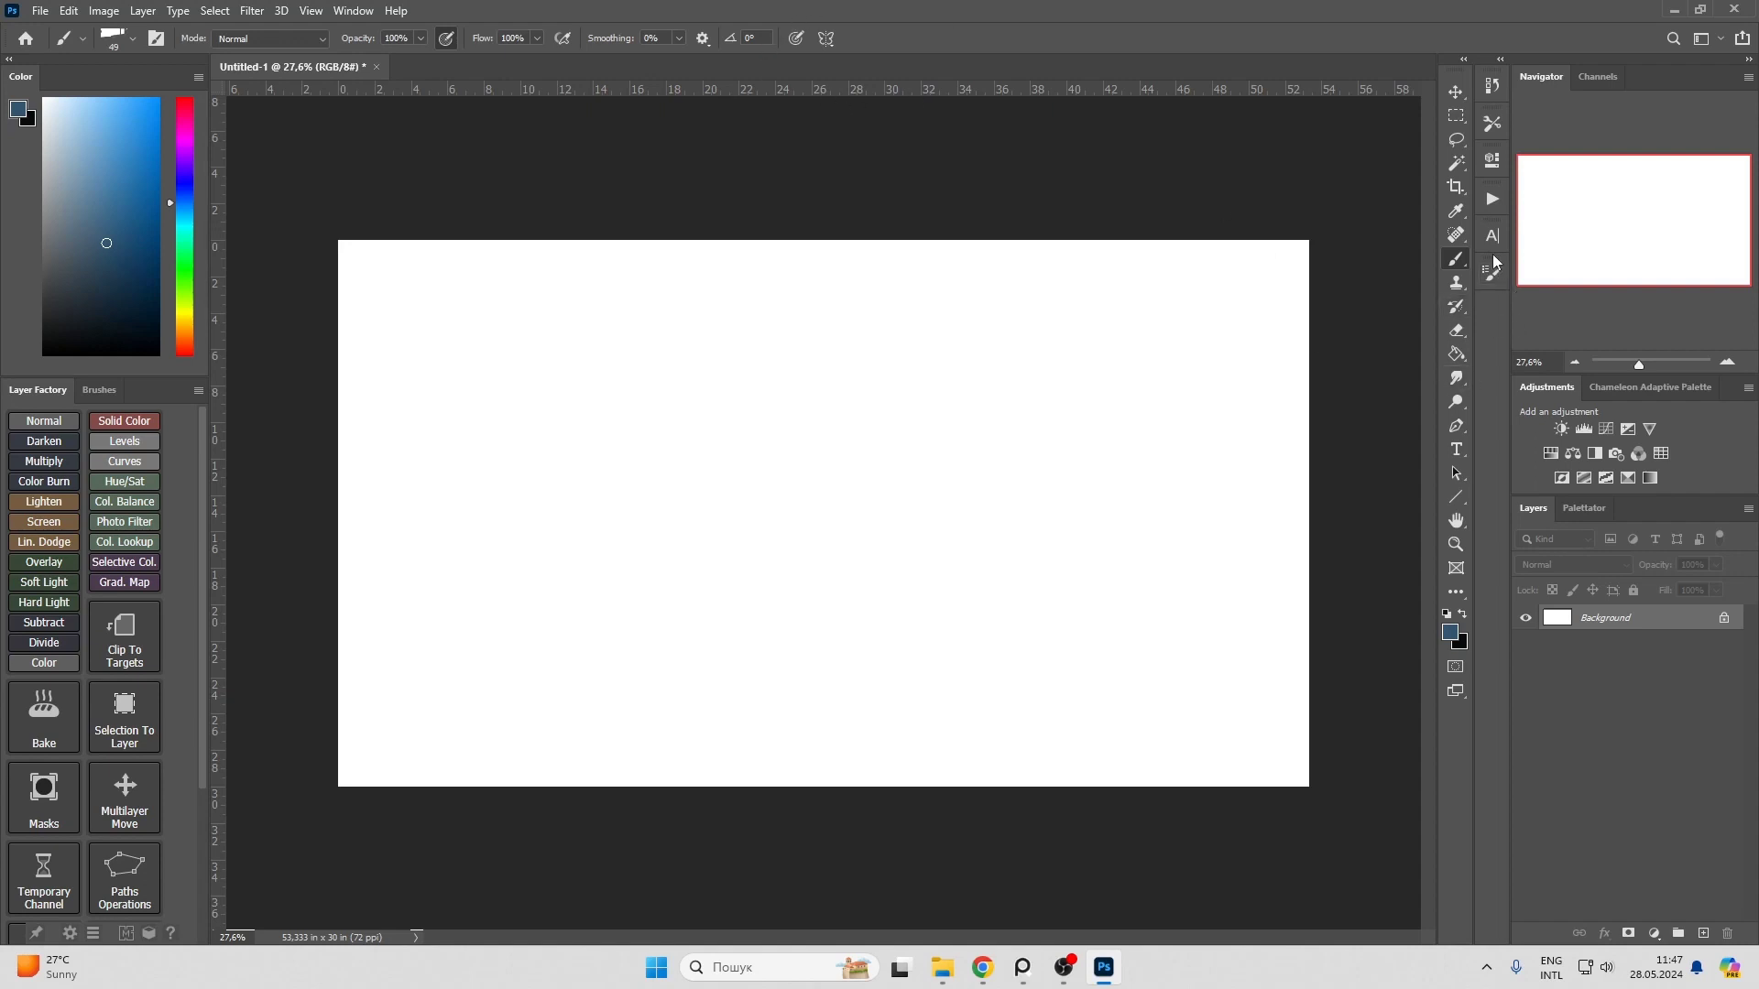
Step: Reorder the collapsed dock icons and dock the Channels panel in the left column
drag(1492, 273, 1493, 295)
drag(1492, 85, 1493, 374)
drag(1494, 374, 1493, 317)
click(1600, 76)
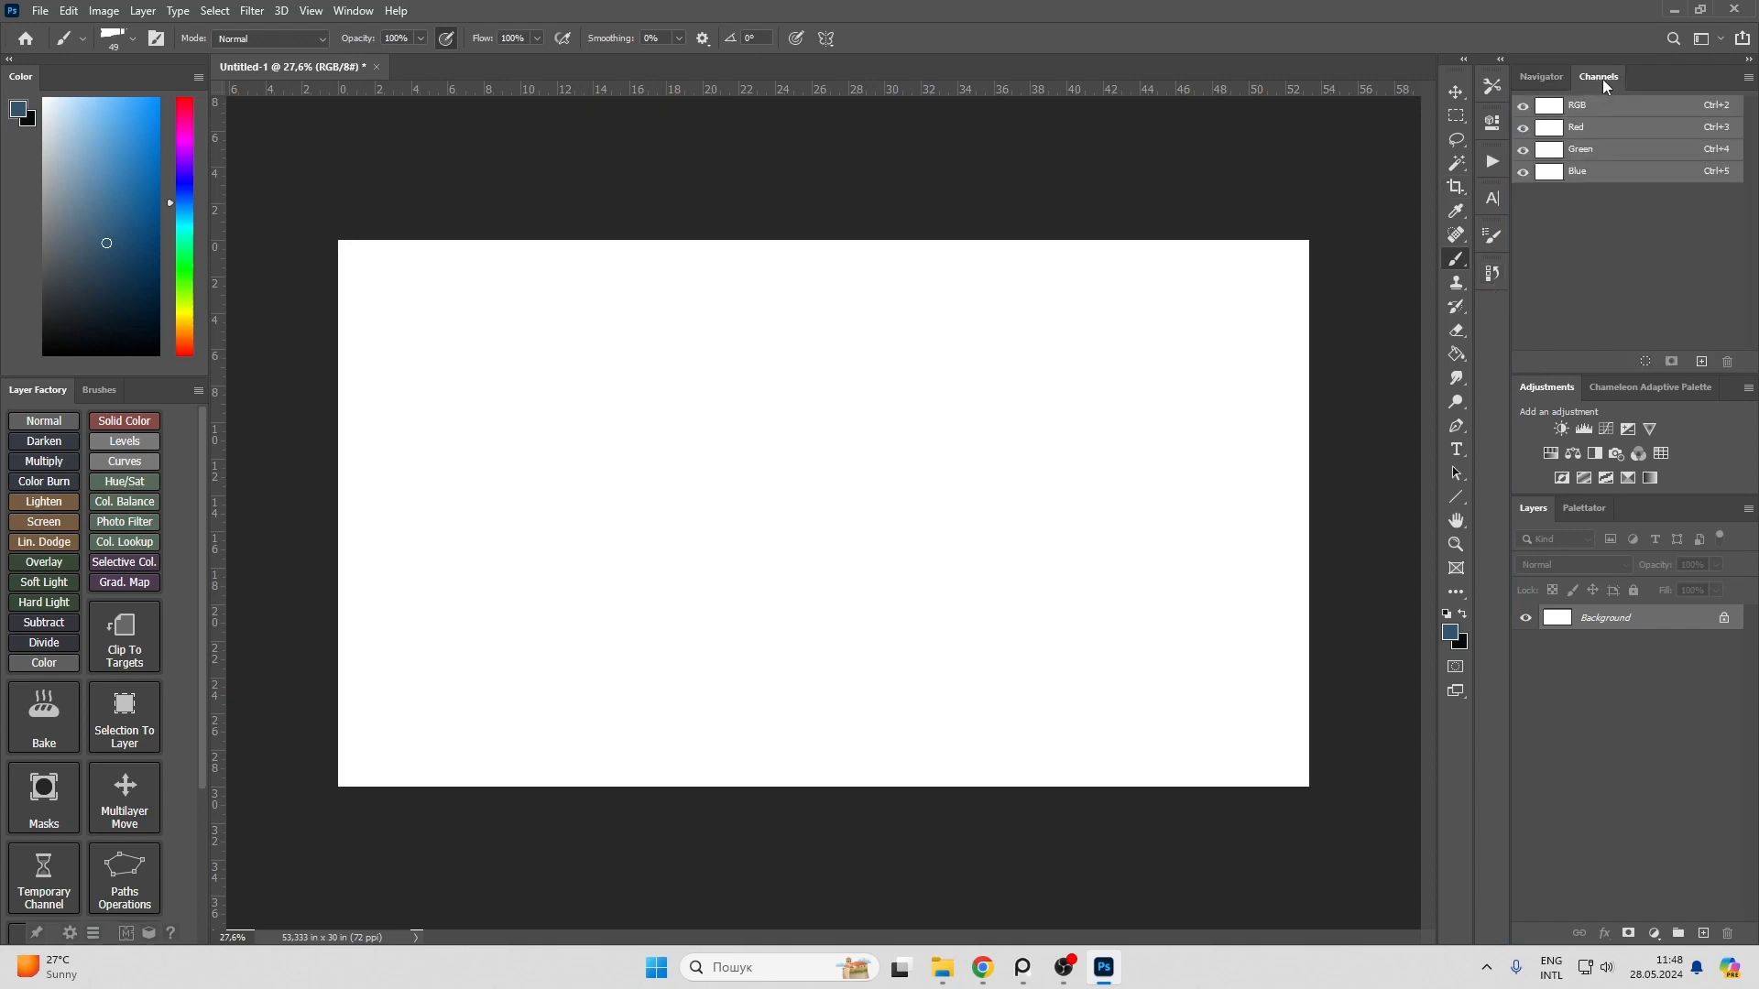
drag(1599, 77, 130, 400)
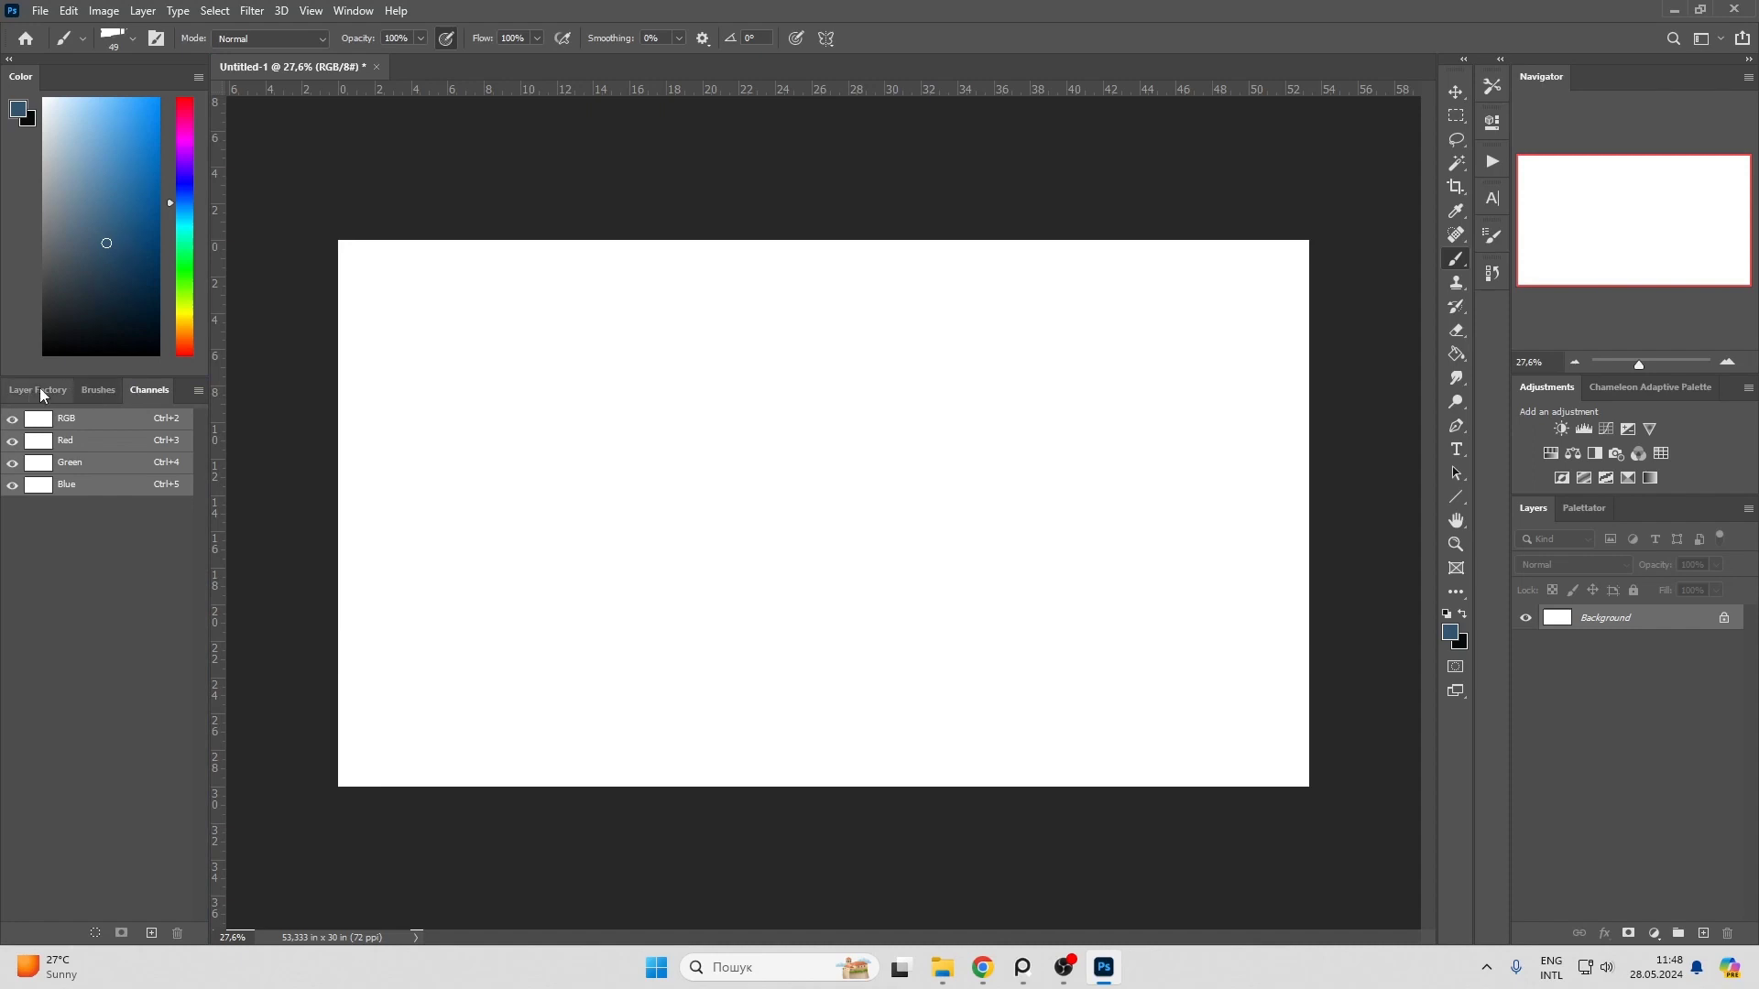
drag(133, 391, 105, 946)
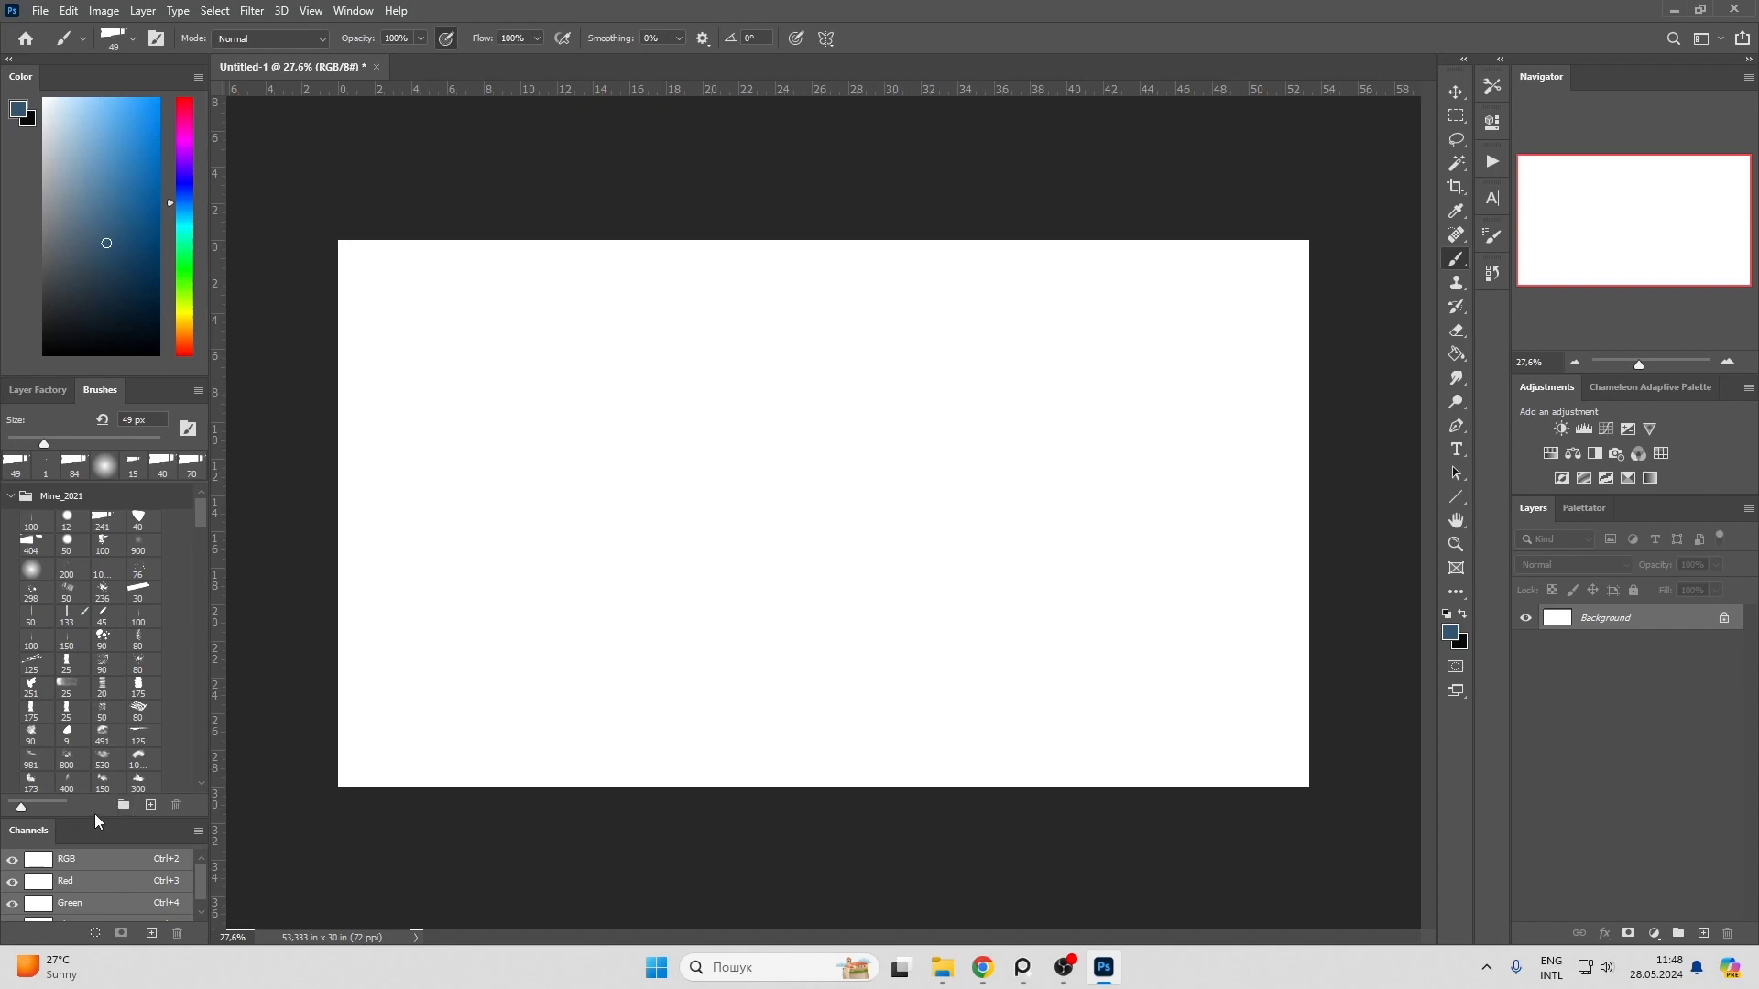
mouse_move(98, 821)
mouse_down()
mouse_move(123, 771)
mouse_move(1562, 267)
mouse_up()
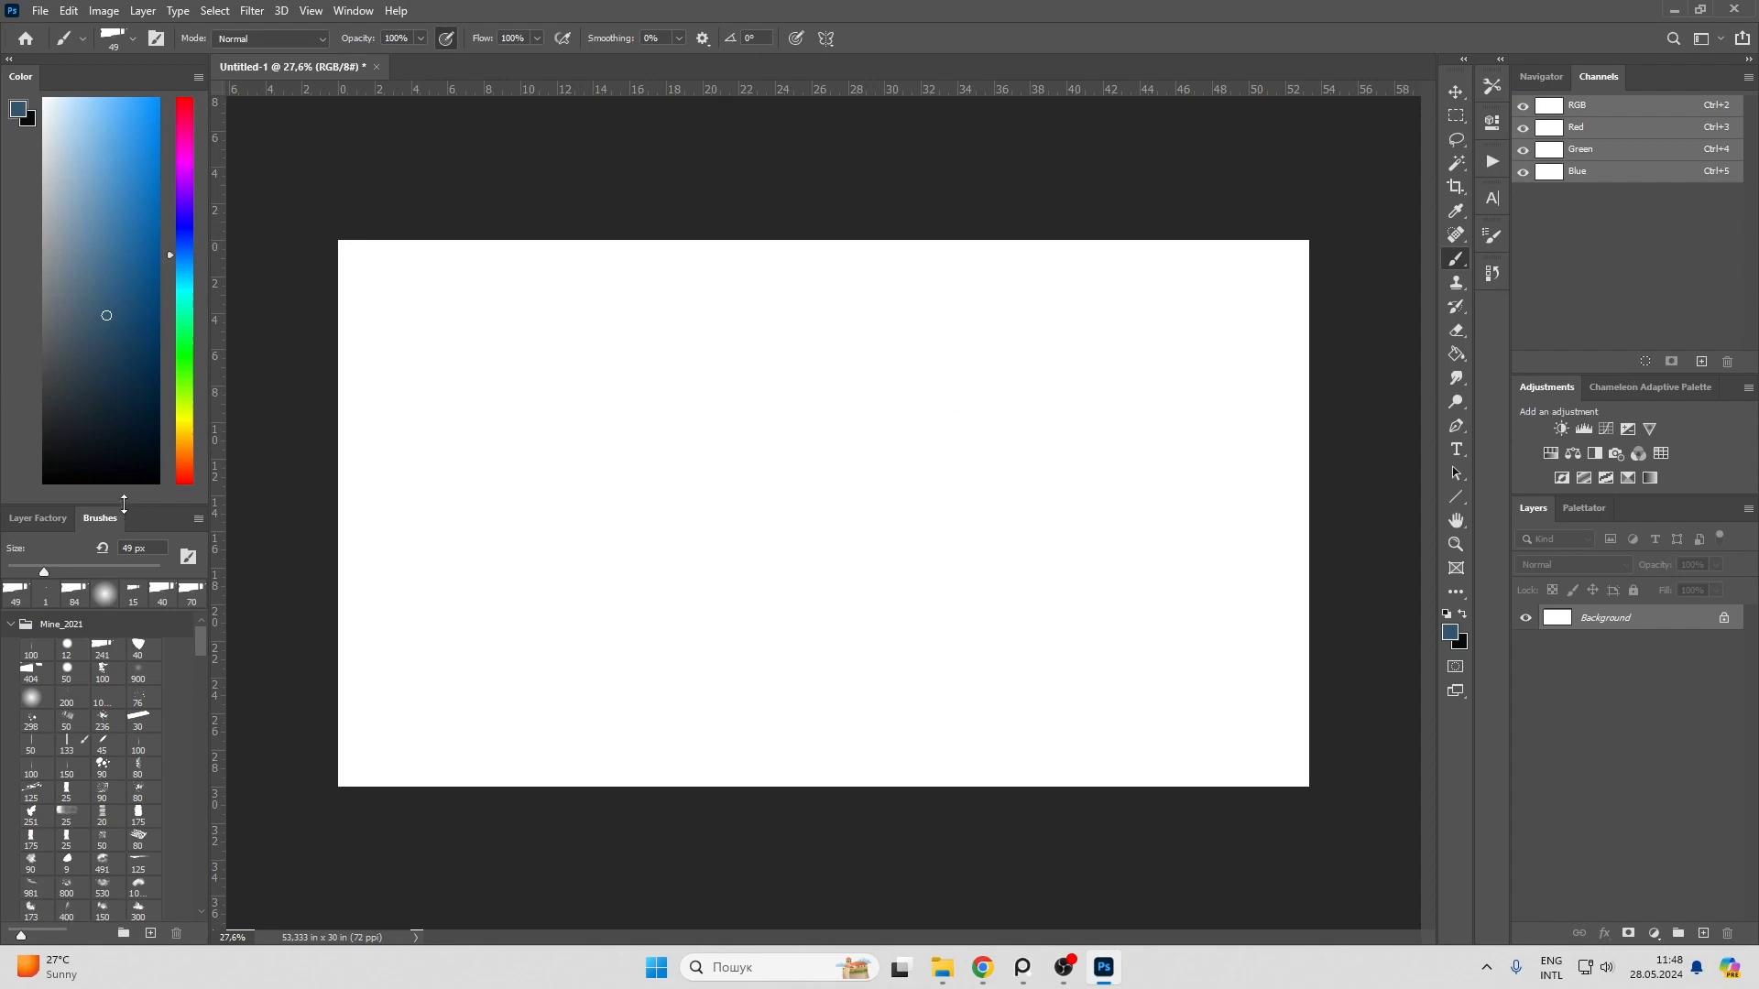
Step: Shrink the Color panel, widen the left column, and show the Navigator
drag(172, 507, 169, 502)
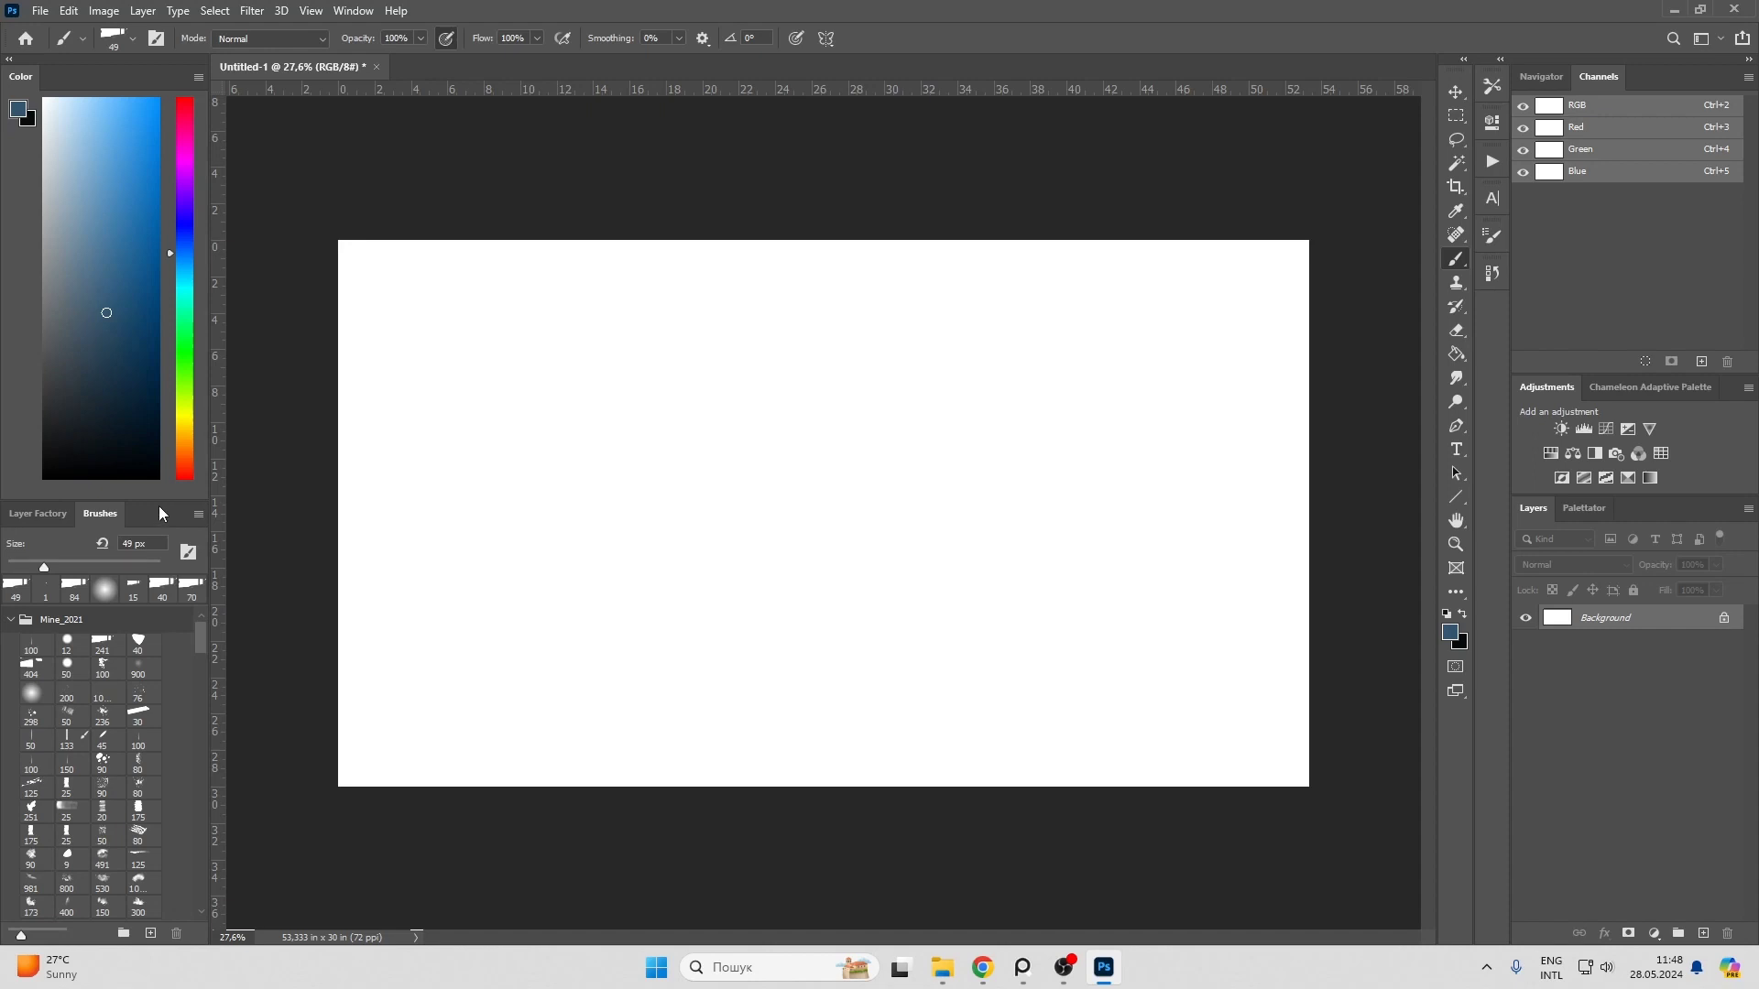
drag(163, 504, 169, 376)
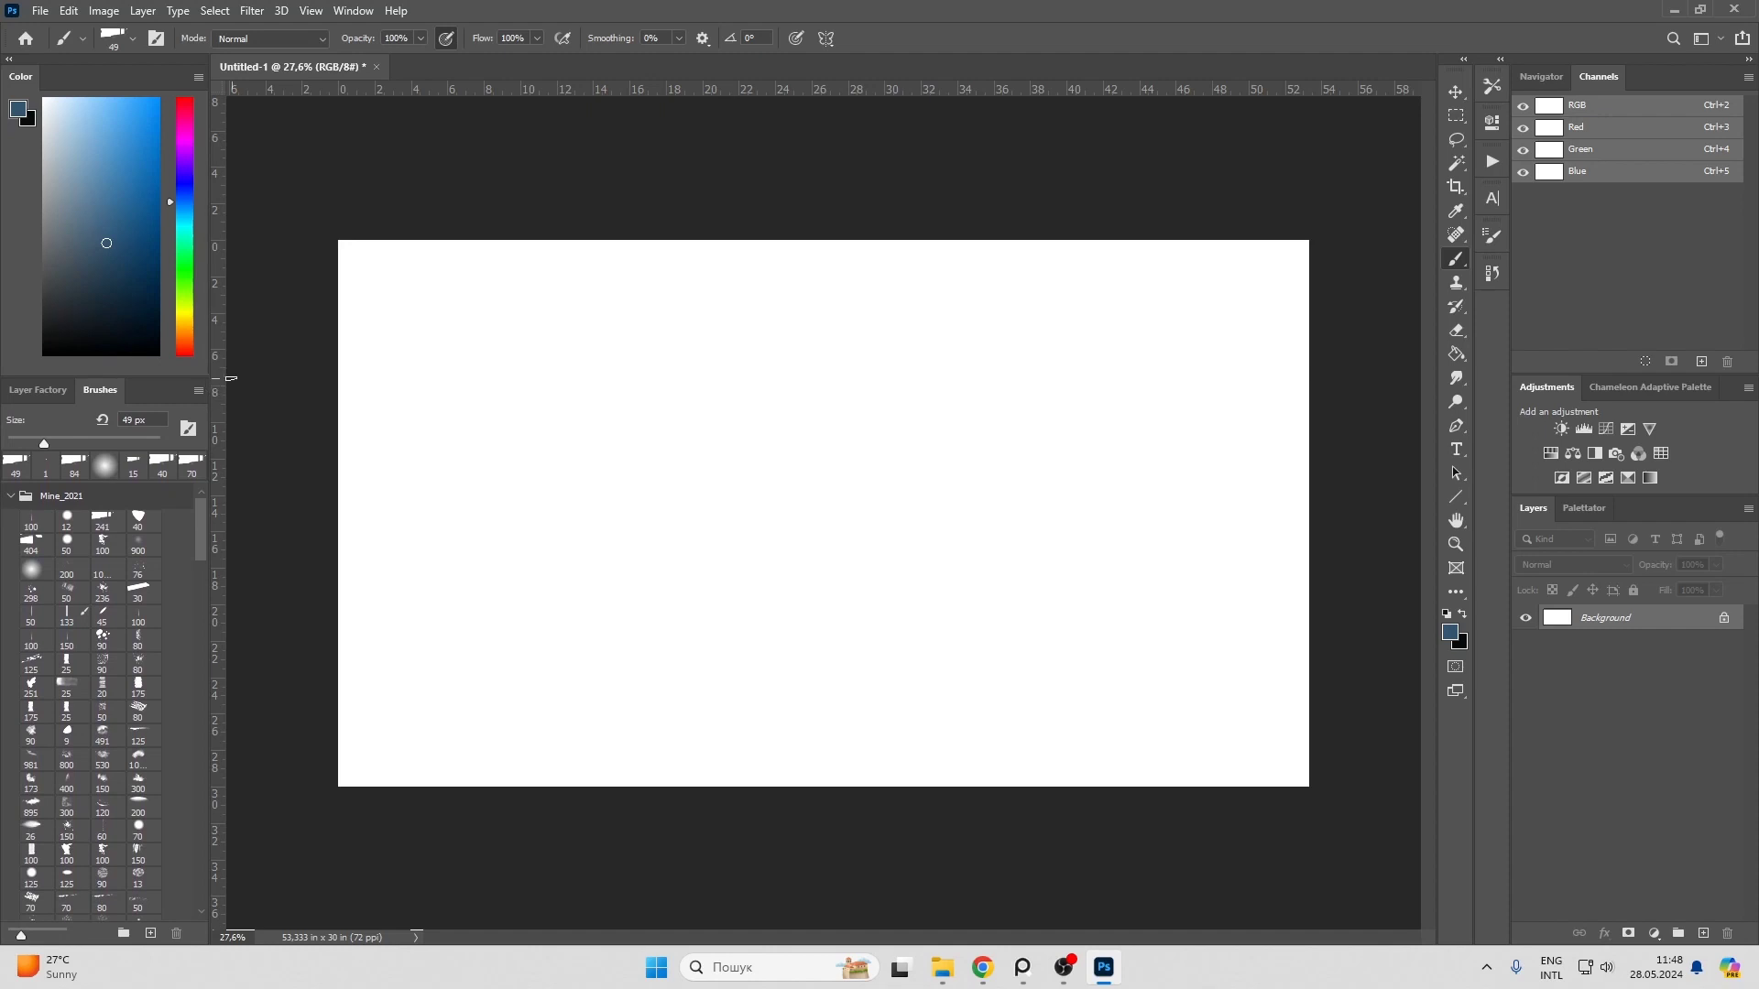
drag(209, 379, 220, 410)
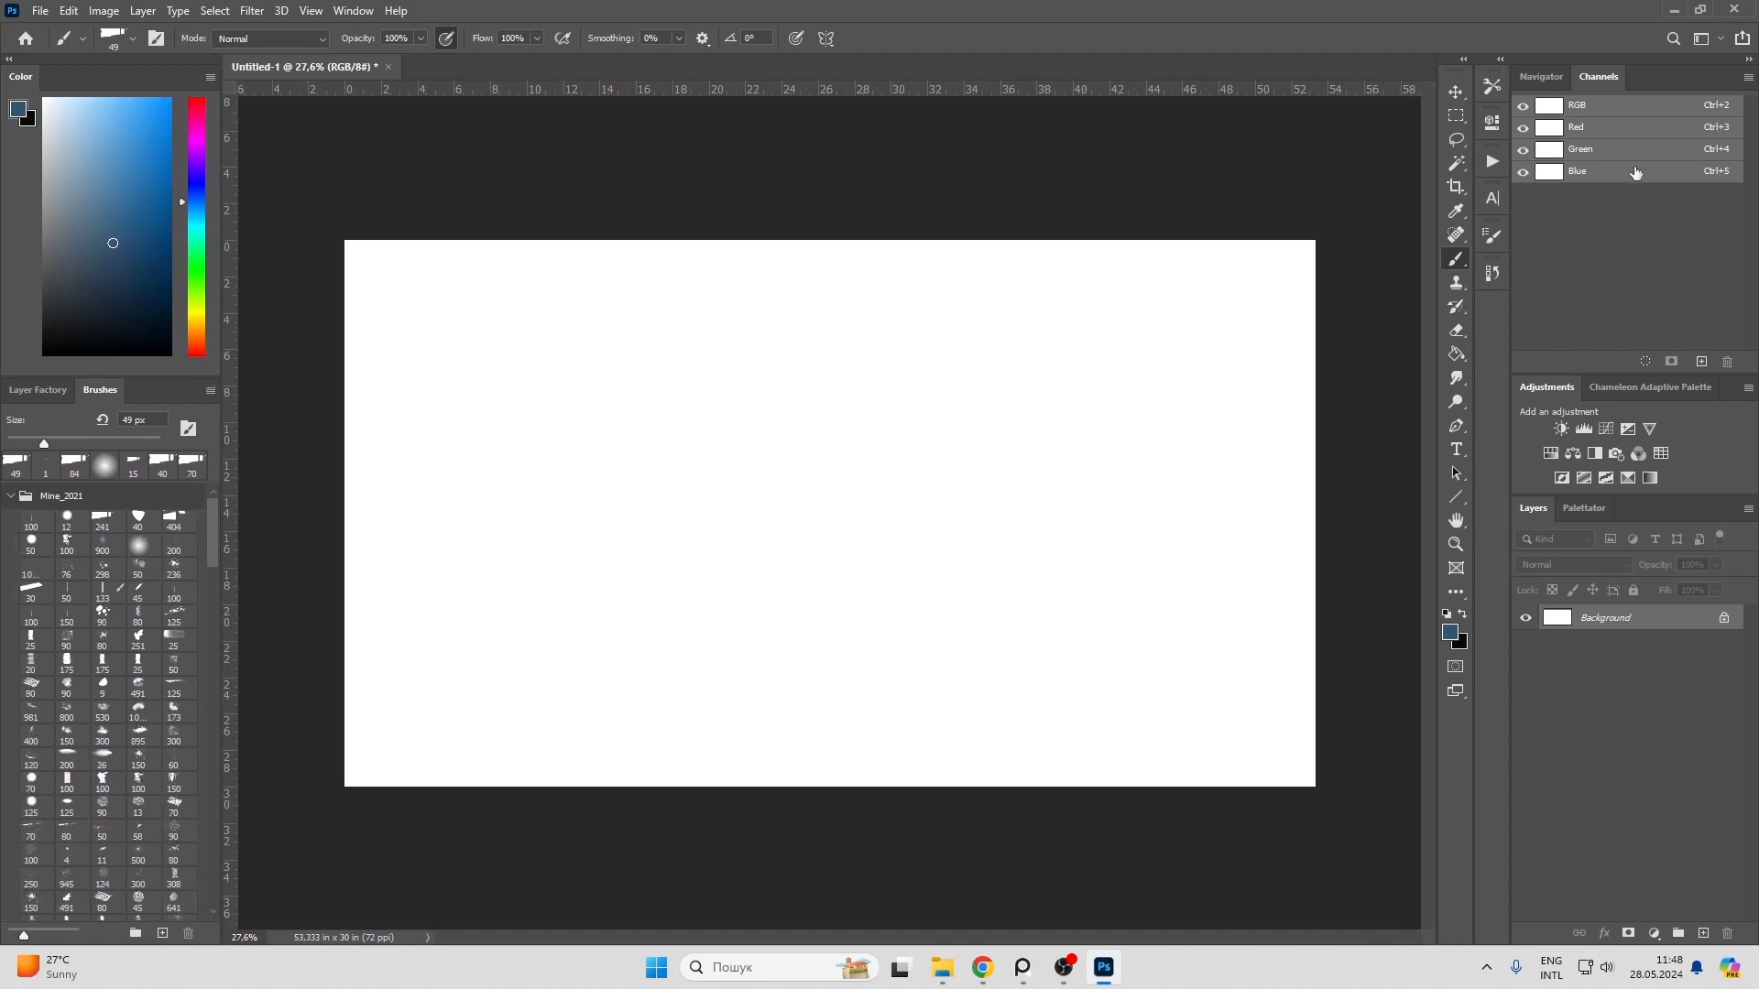
click(1542, 76)
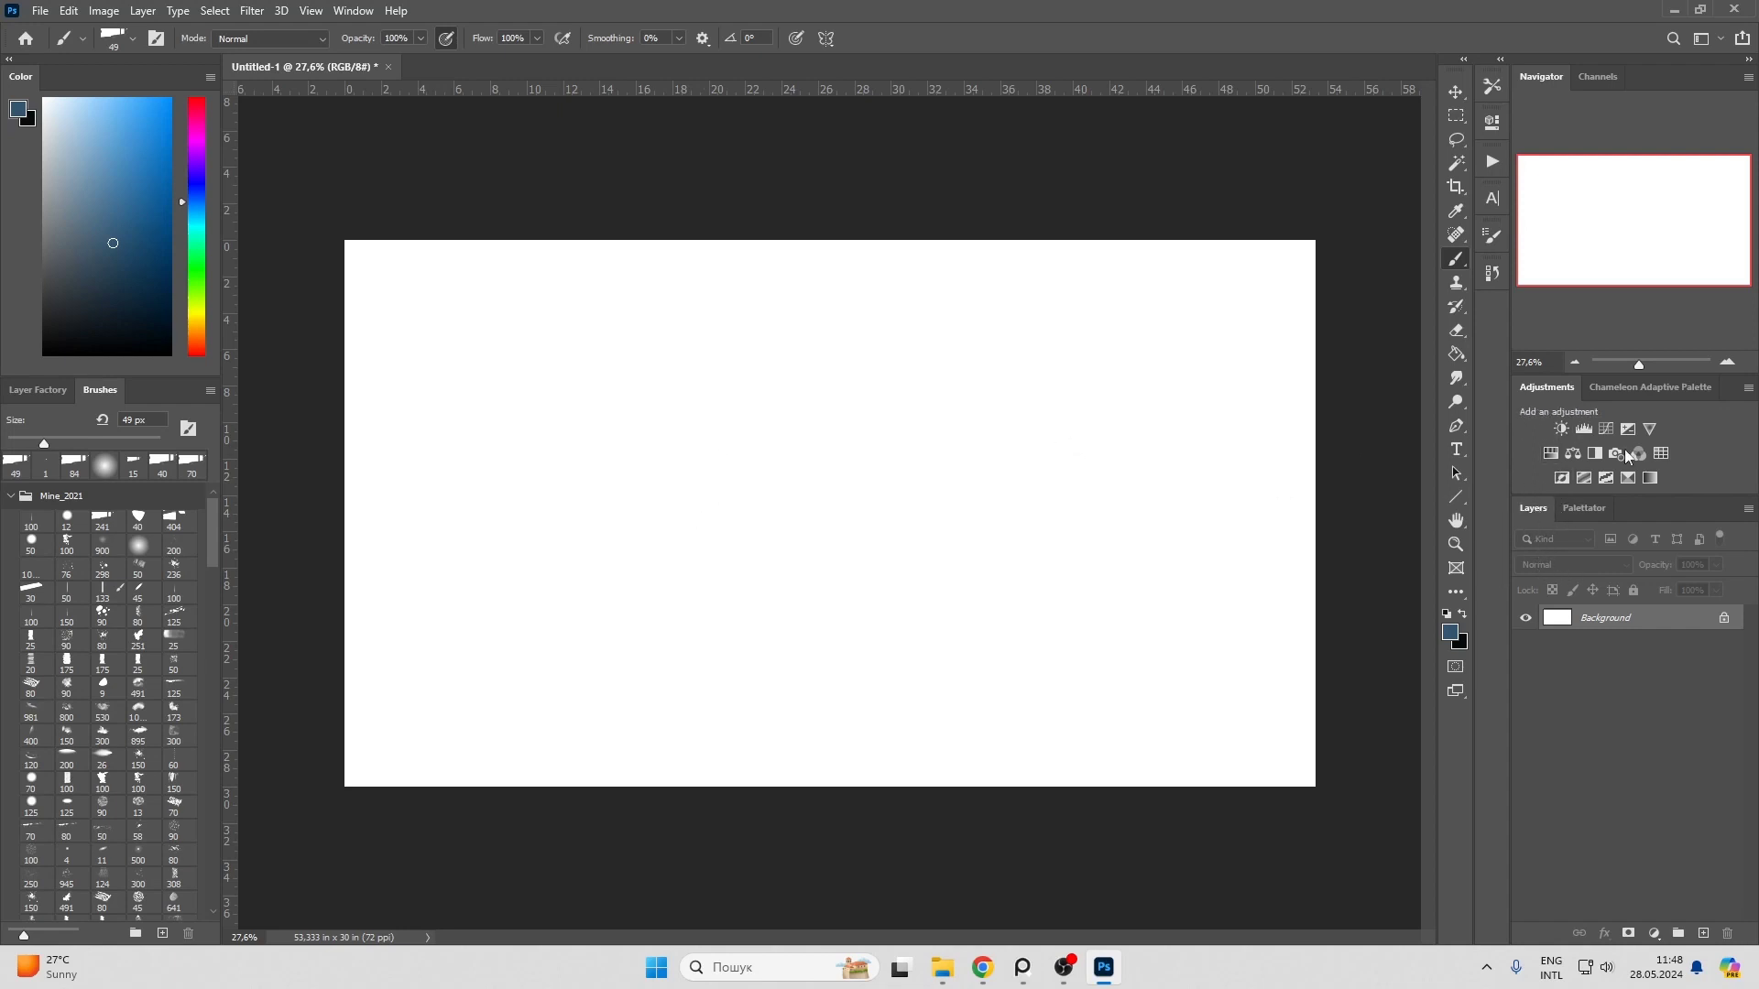
Step: Browse the Window panel list twice and close it without choosing a panel
click(354, 10)
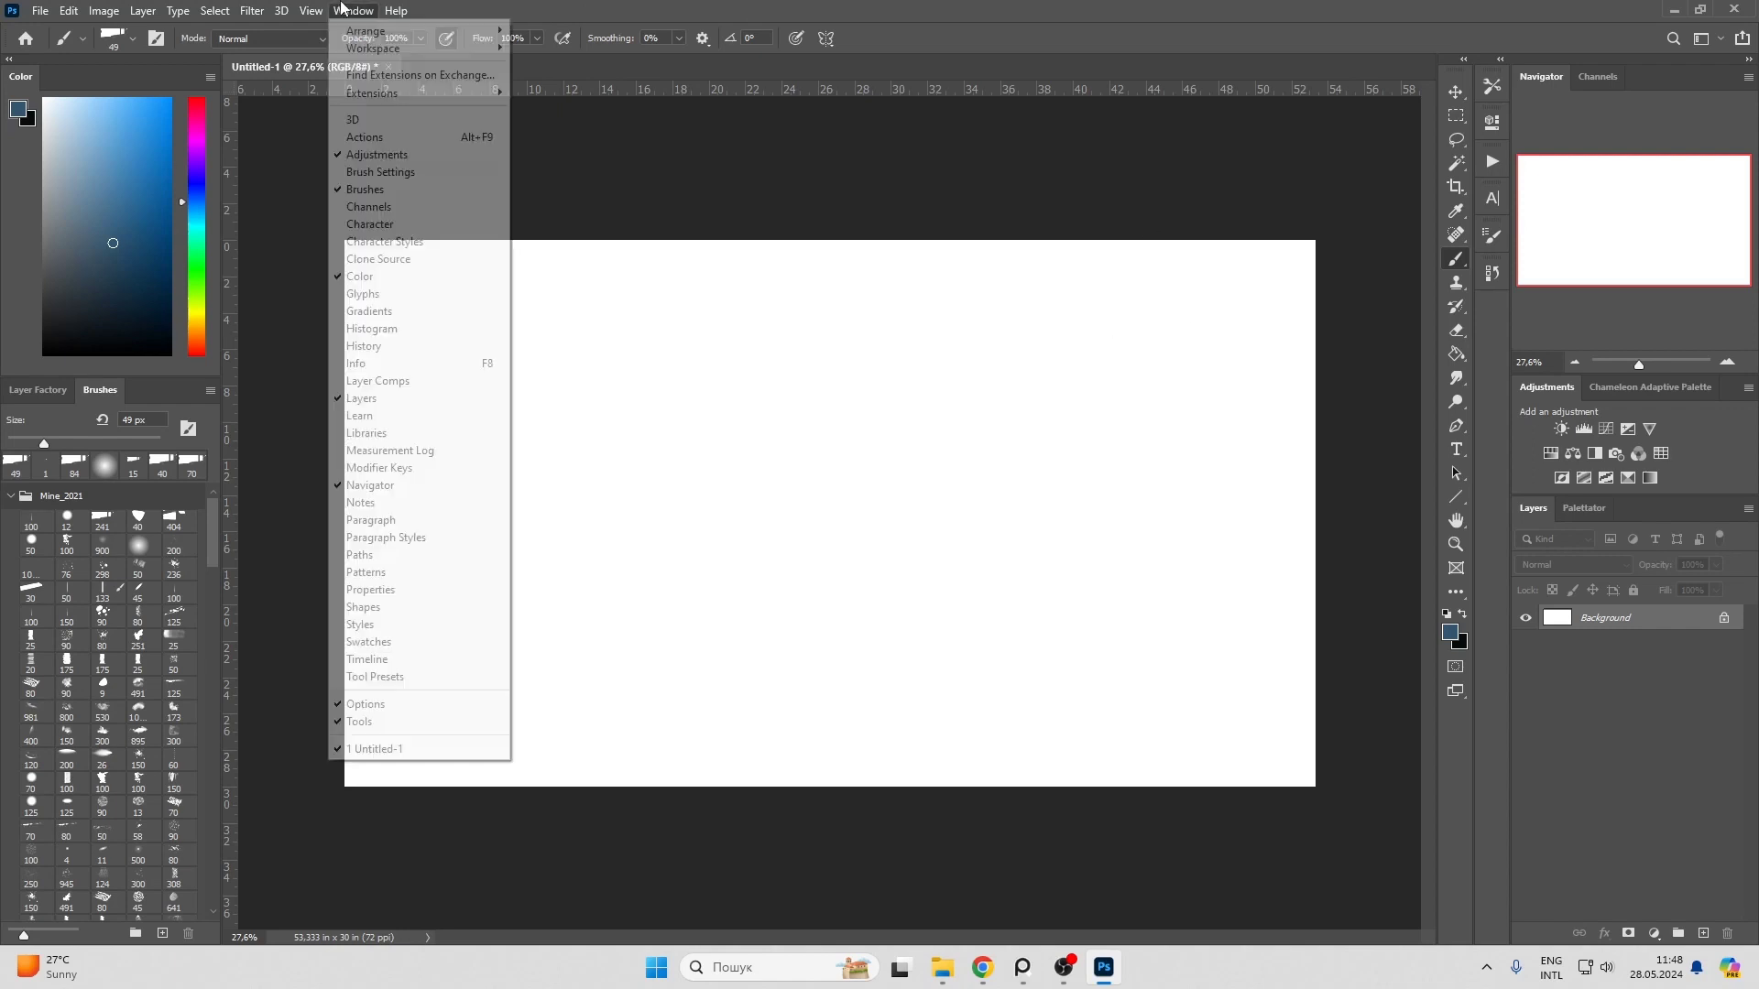
click(1528, 509)
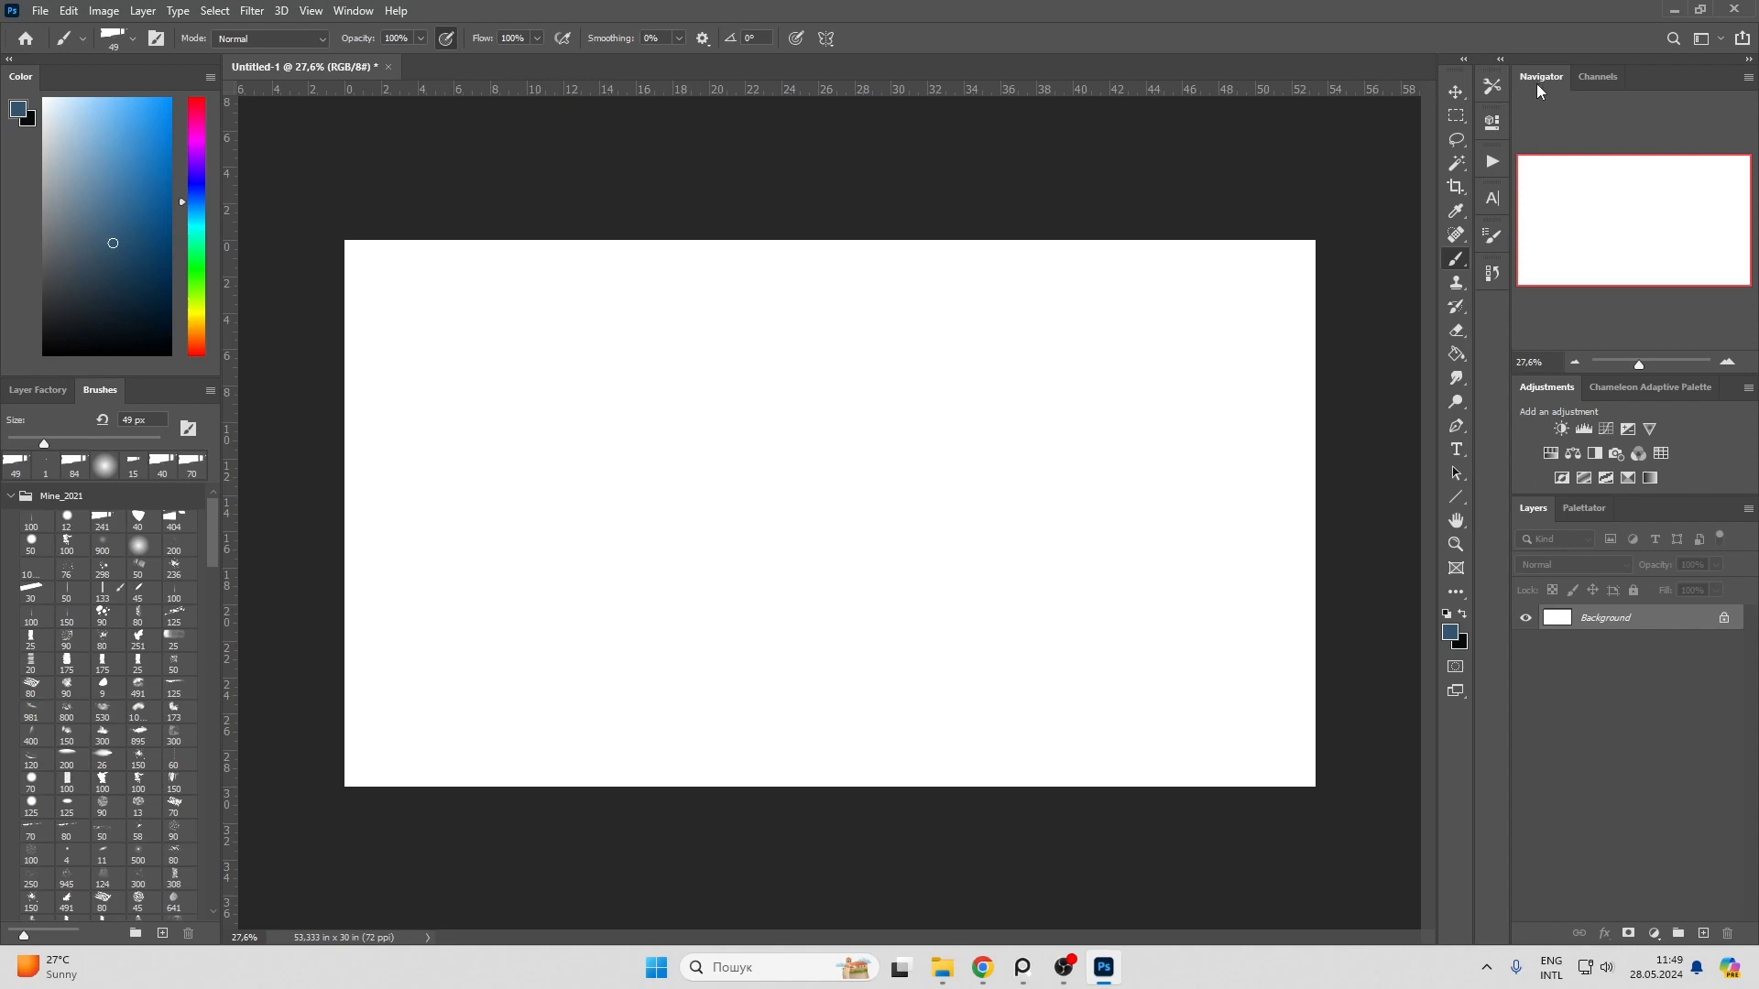
click(356, 11)
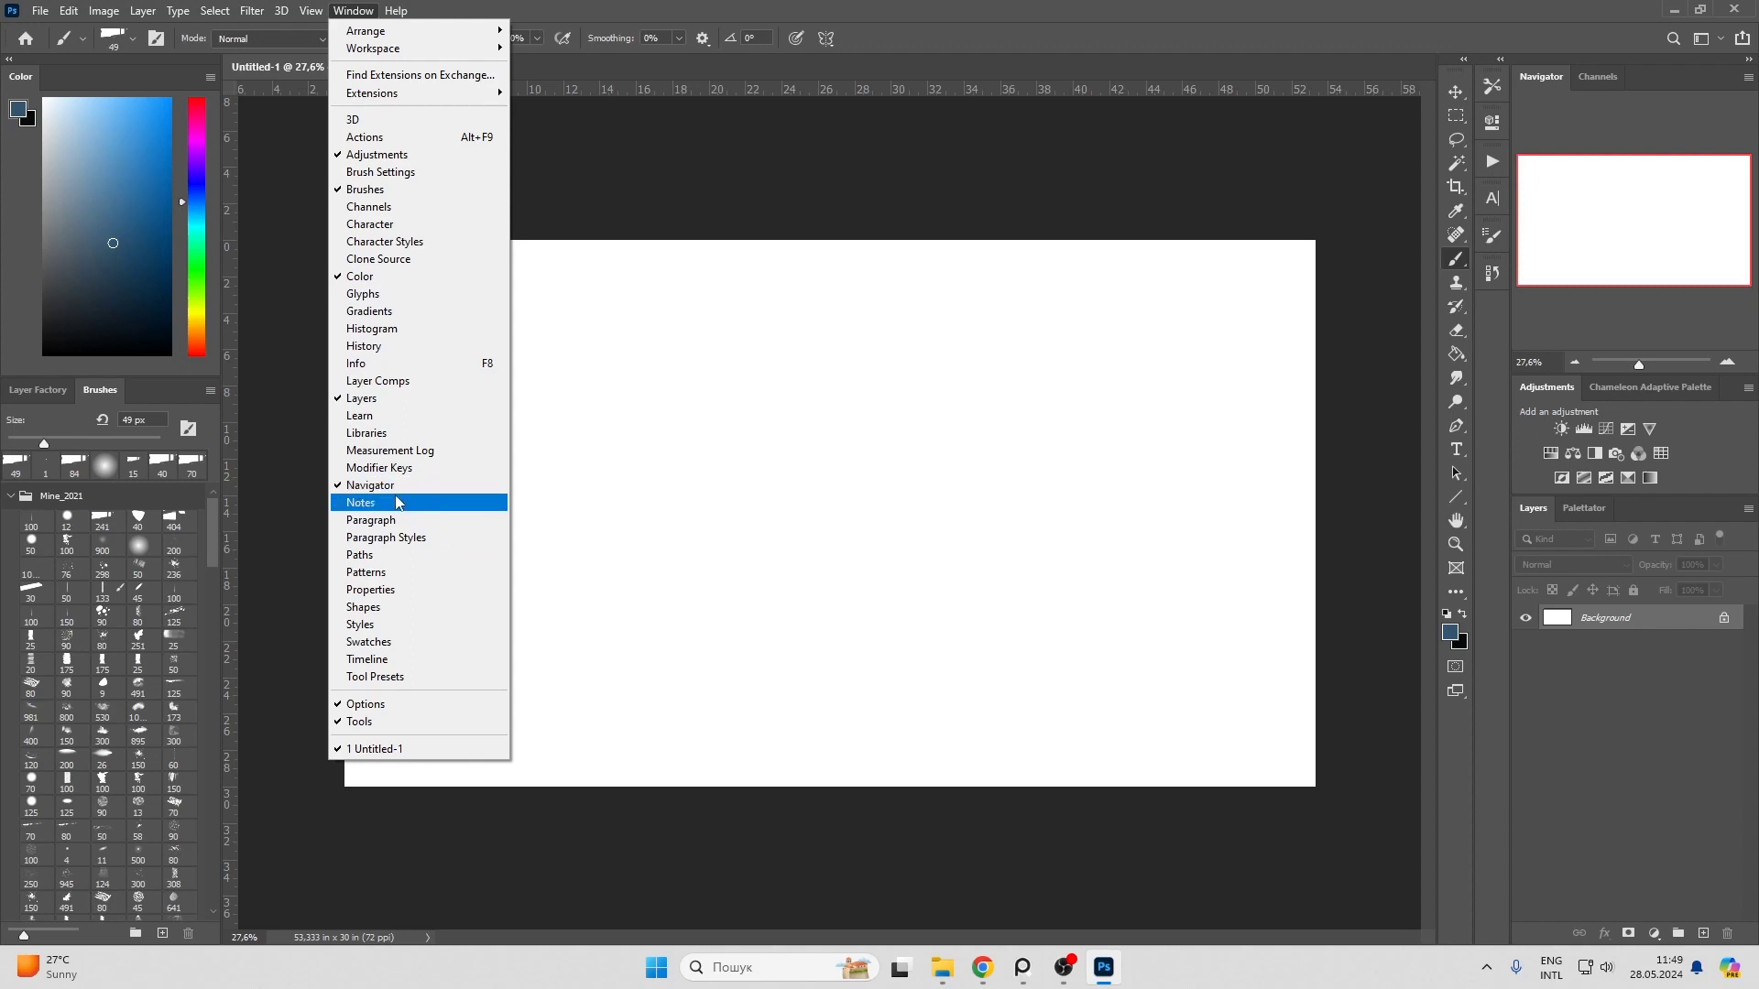
click(841, 471)
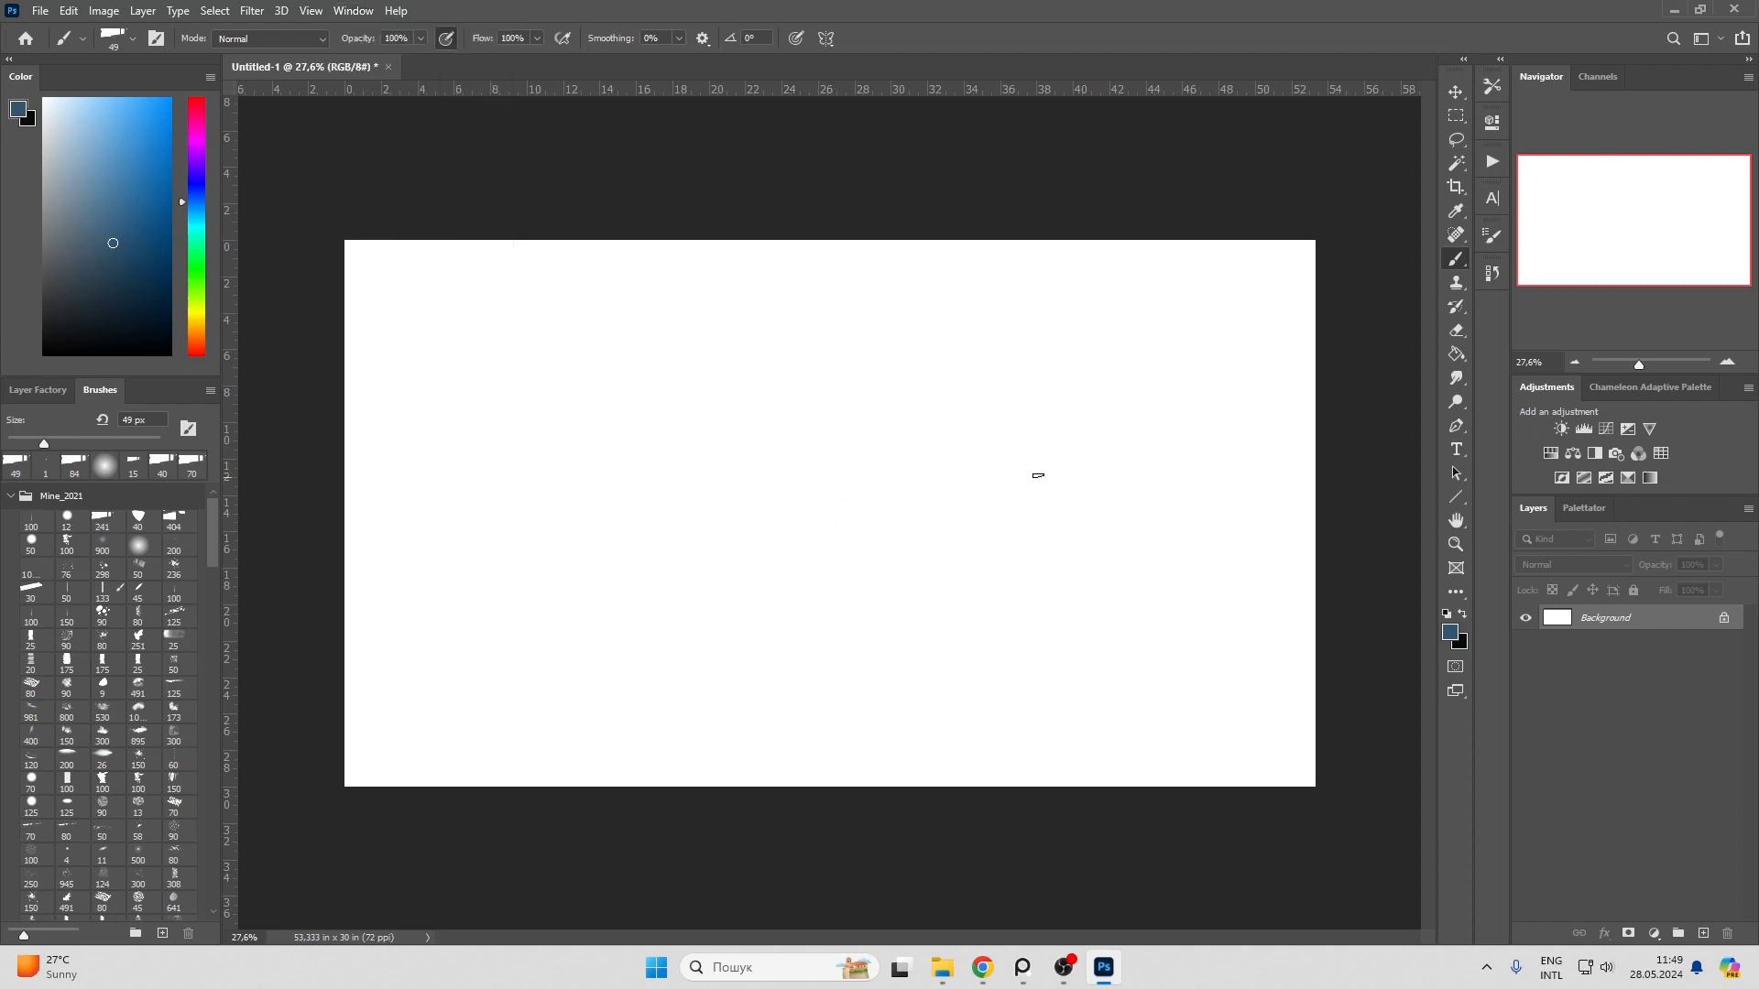
drag(612, 532, 799, 502)
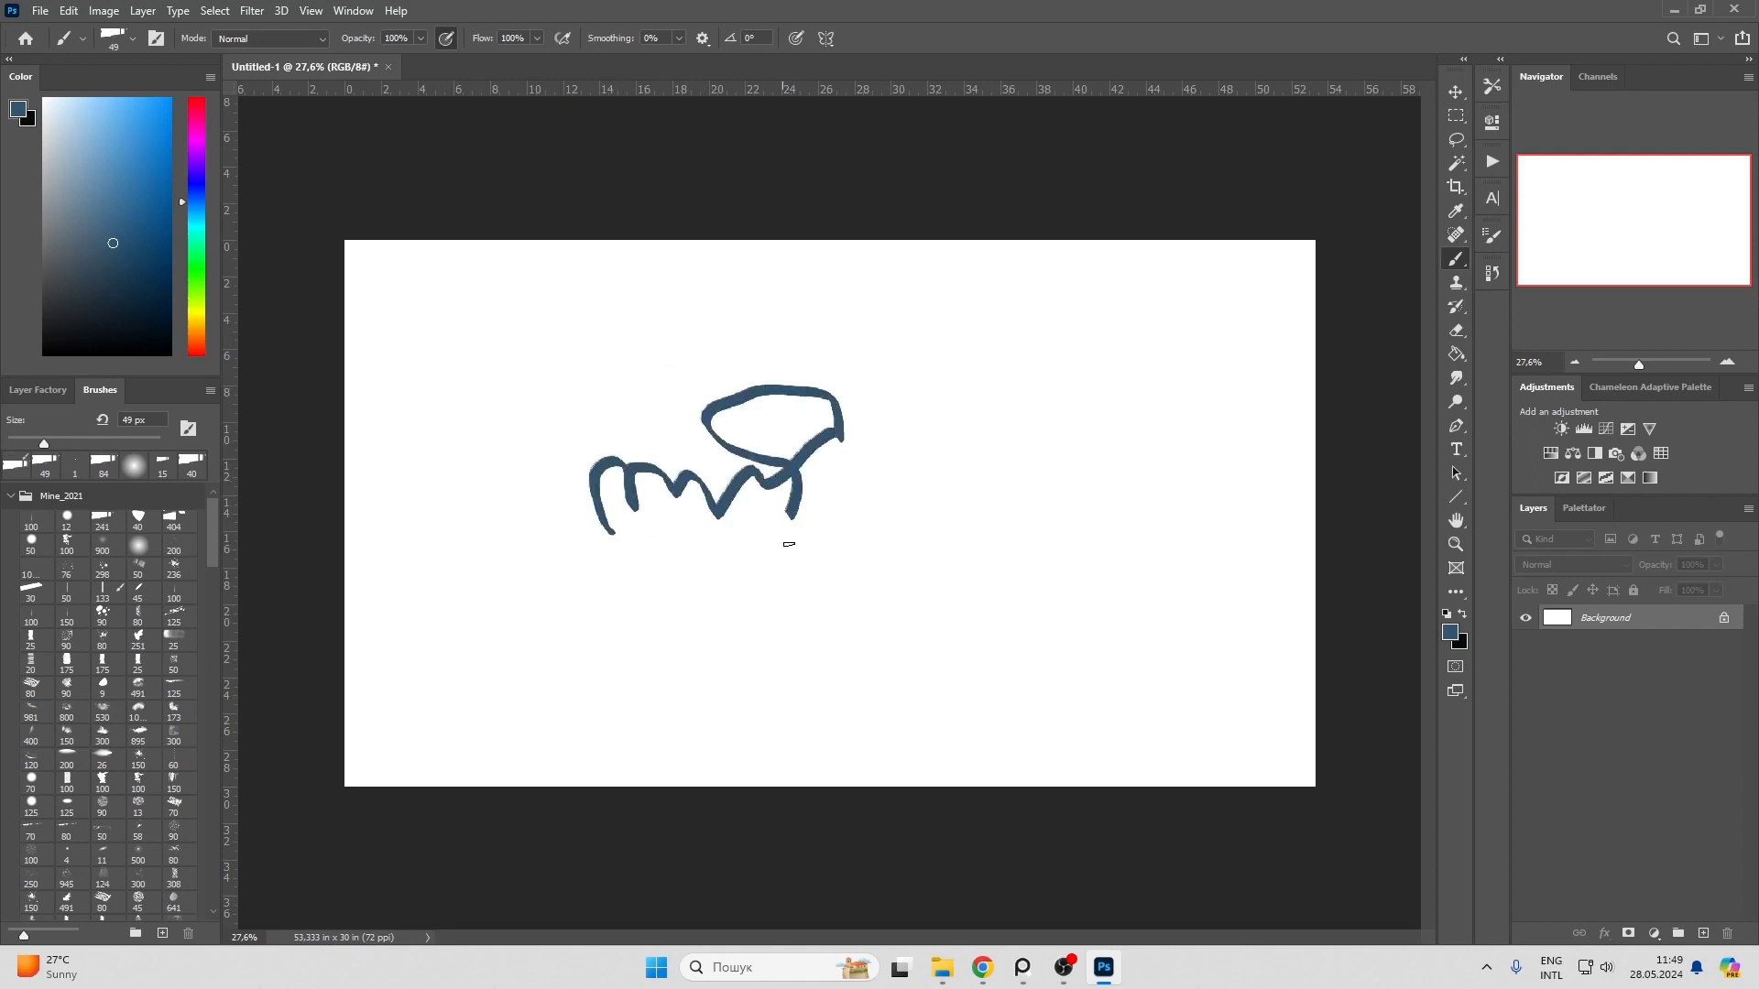
scroll(871, 546, up, 2)
scroll(824, 495, up, 4)
scroll(799, 449, up, 3)
scroll(799, 449, up, 3)
mouse_move(934, 503)
mouse_down()
mouse_move(881, 486)
mouse_move(891, 529)
mouse_up()
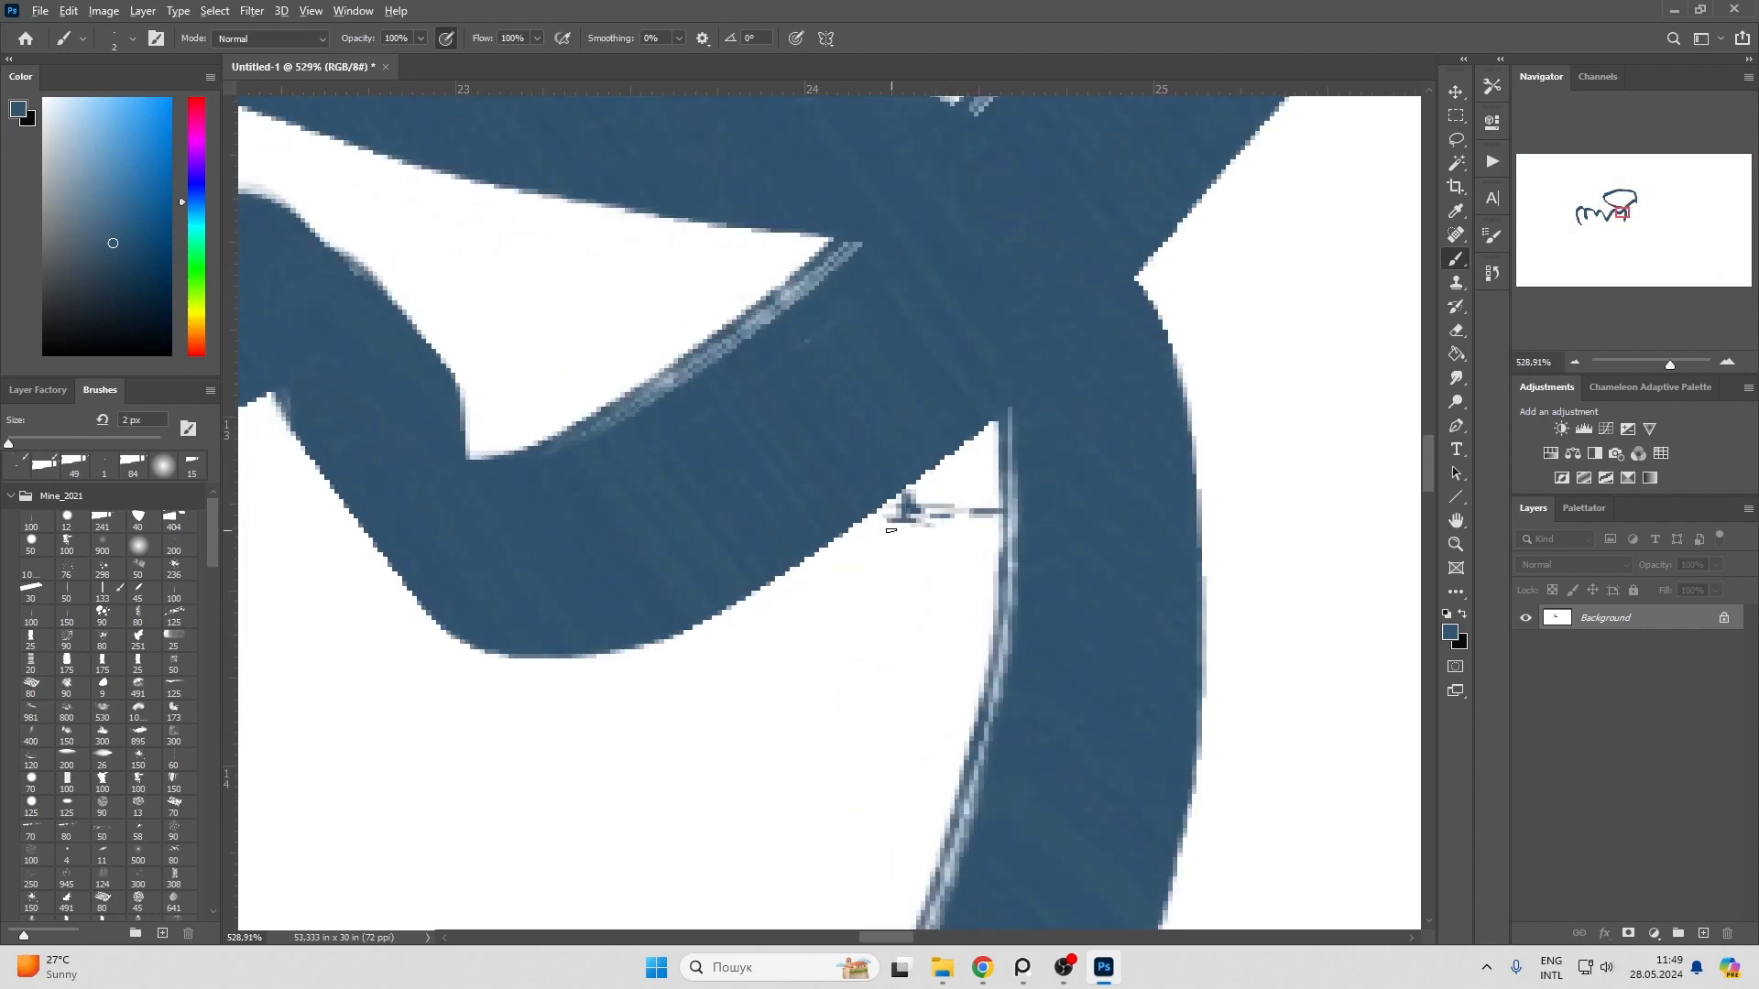
drag(862, 552, 999, 541)
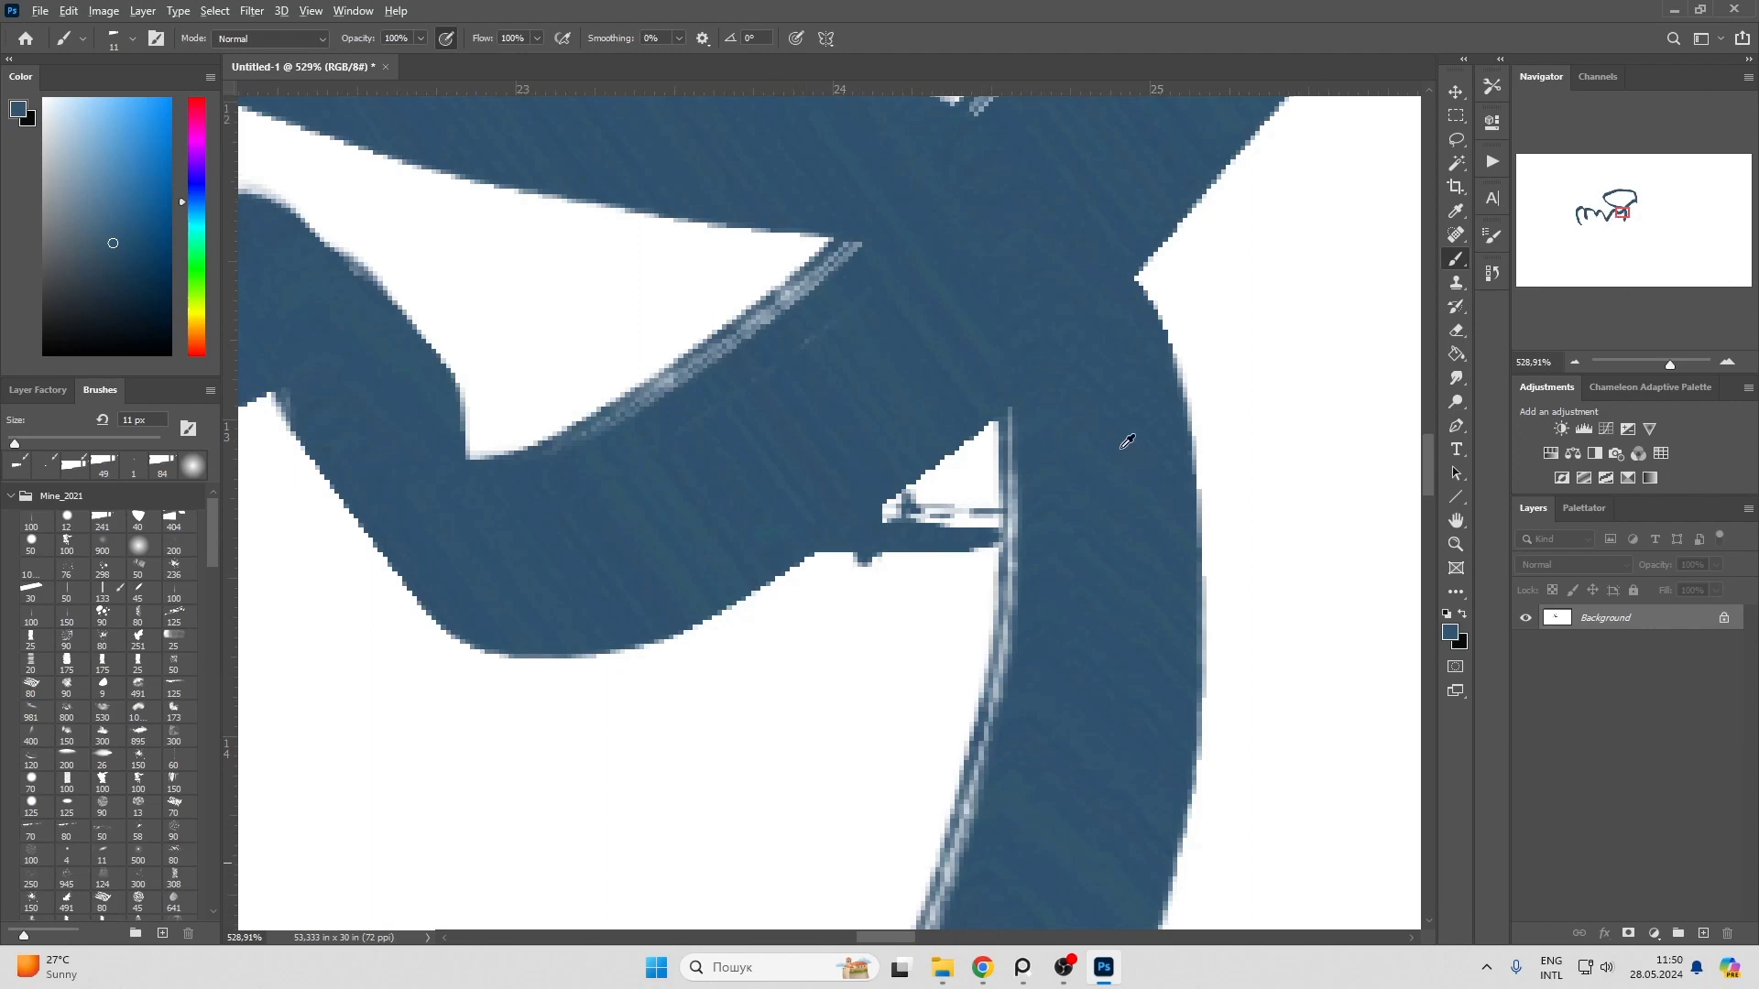
scroll(1126, 442, down, 3)
mouse_move(971, 715)
mouse_down()
mouse_move(1238, 738)
mouse_move(1063, 885)
mouse_move(1283, 884)
mouse_up()
scroll(1228, 857, down, 3)
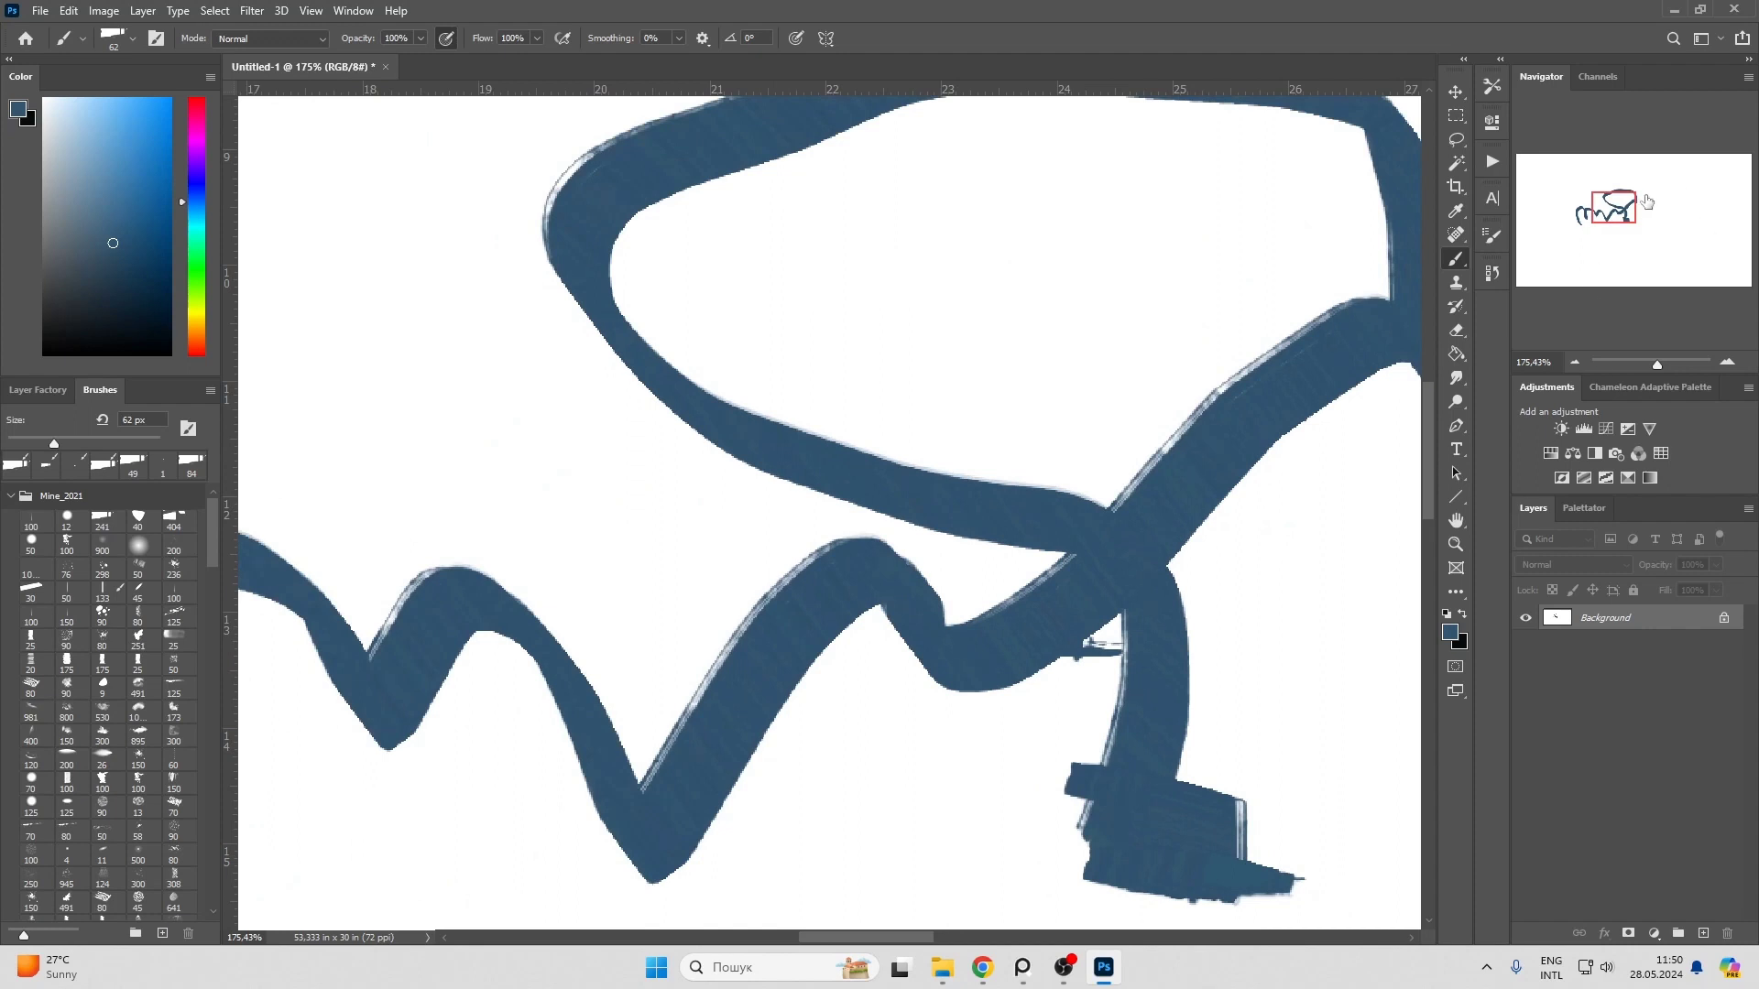
scroll(1209, 481, down, 3)
scroll(1209, 481, down, 2)
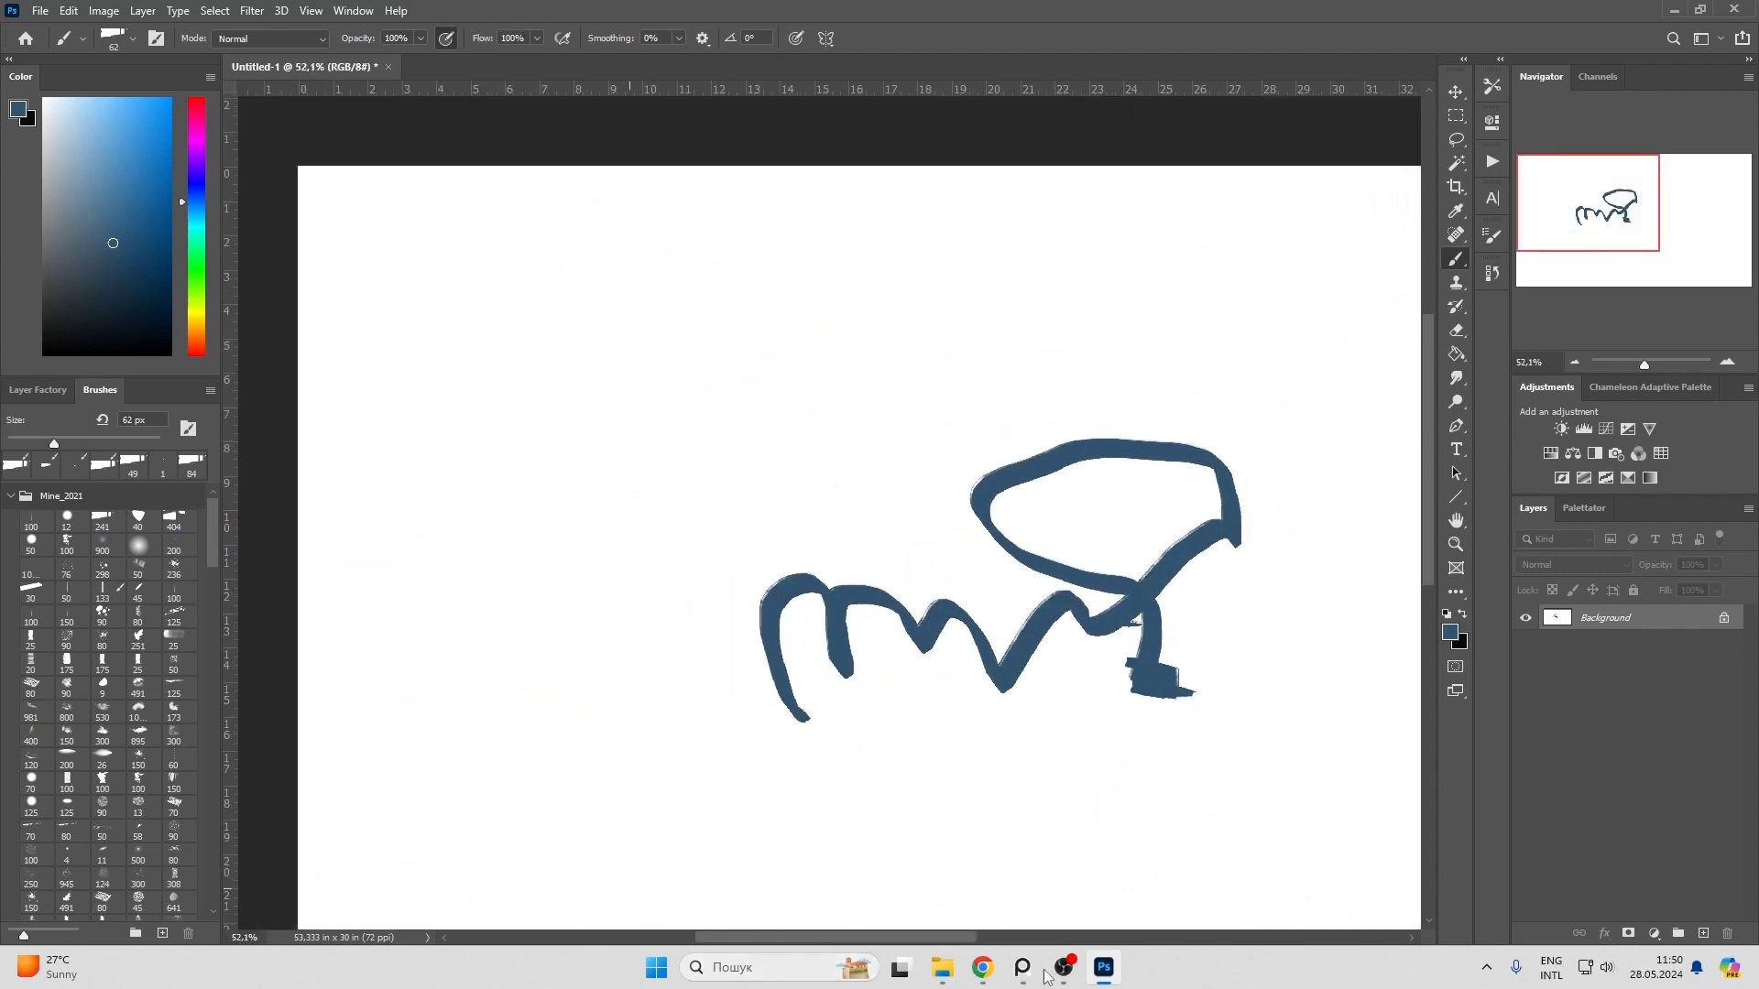
scroll(1145, 604, down, 2)
scroll(980, 610, up, 2)
drag(673, 443, 943, 464)
key(ctrl+z)
click(605, 483)
shift+click(1078, 479)
key(ctrl+z)
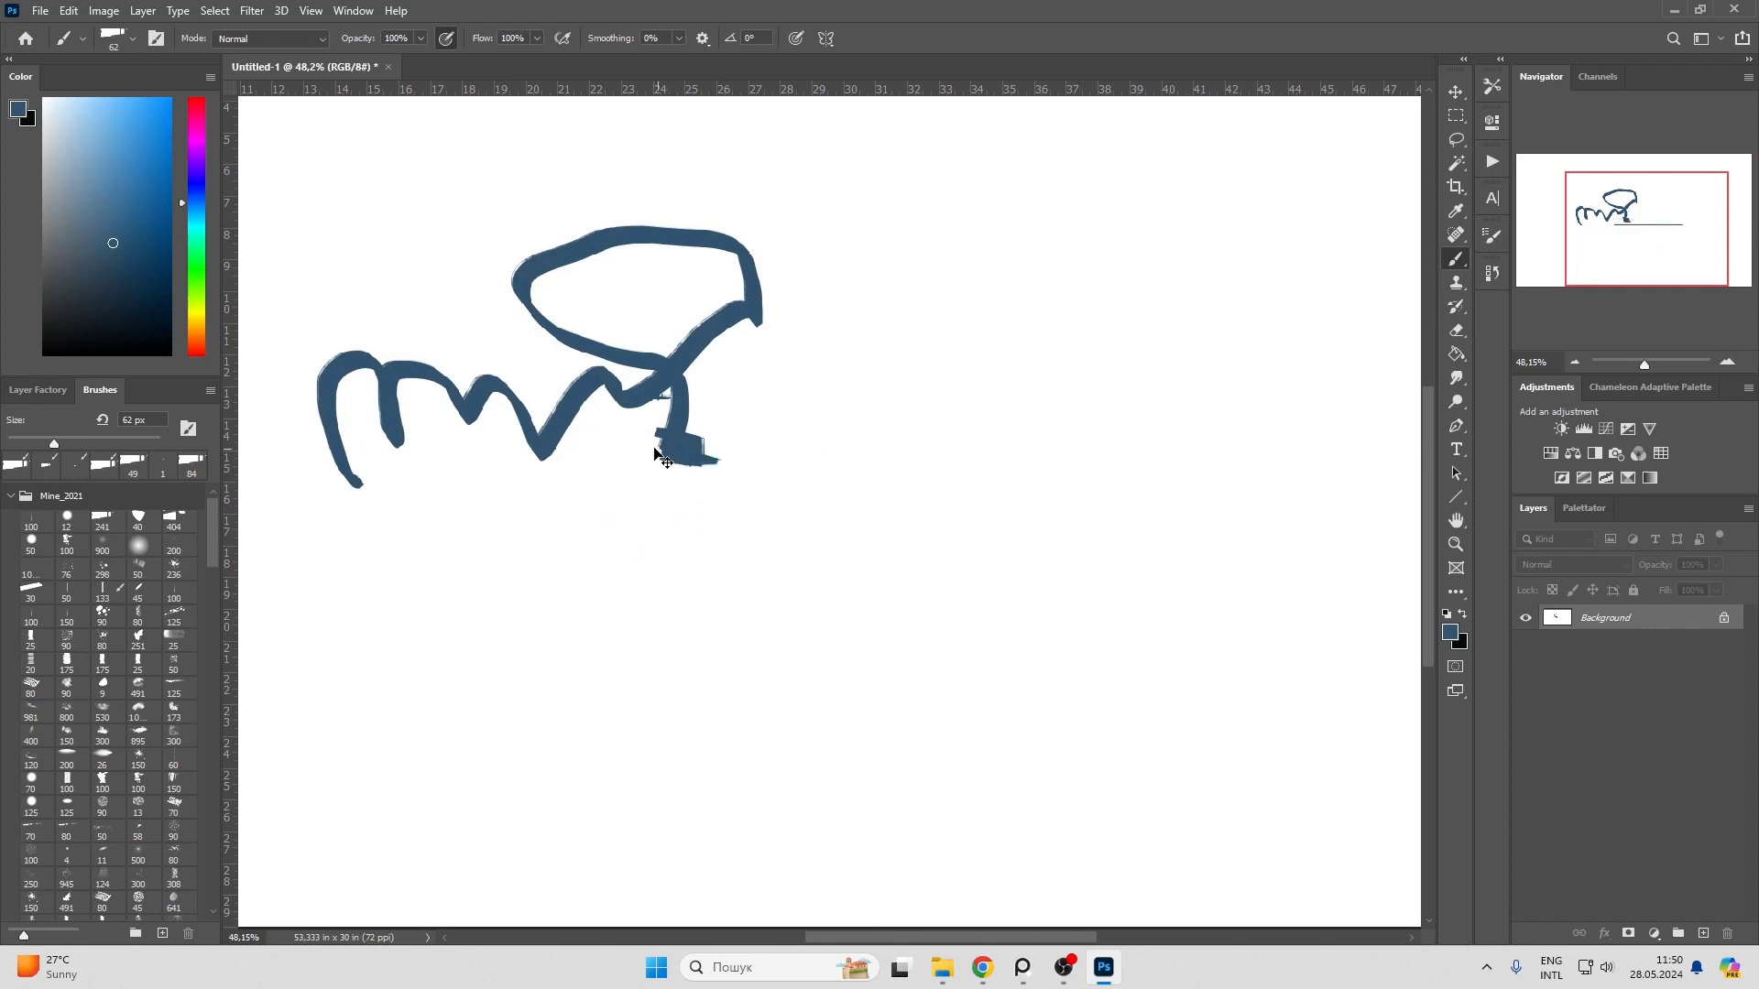
click(589, 458)
shift+click(1015, 458)
scroll(787, 428, down, 1)
scroll(787, 428, down, 1)
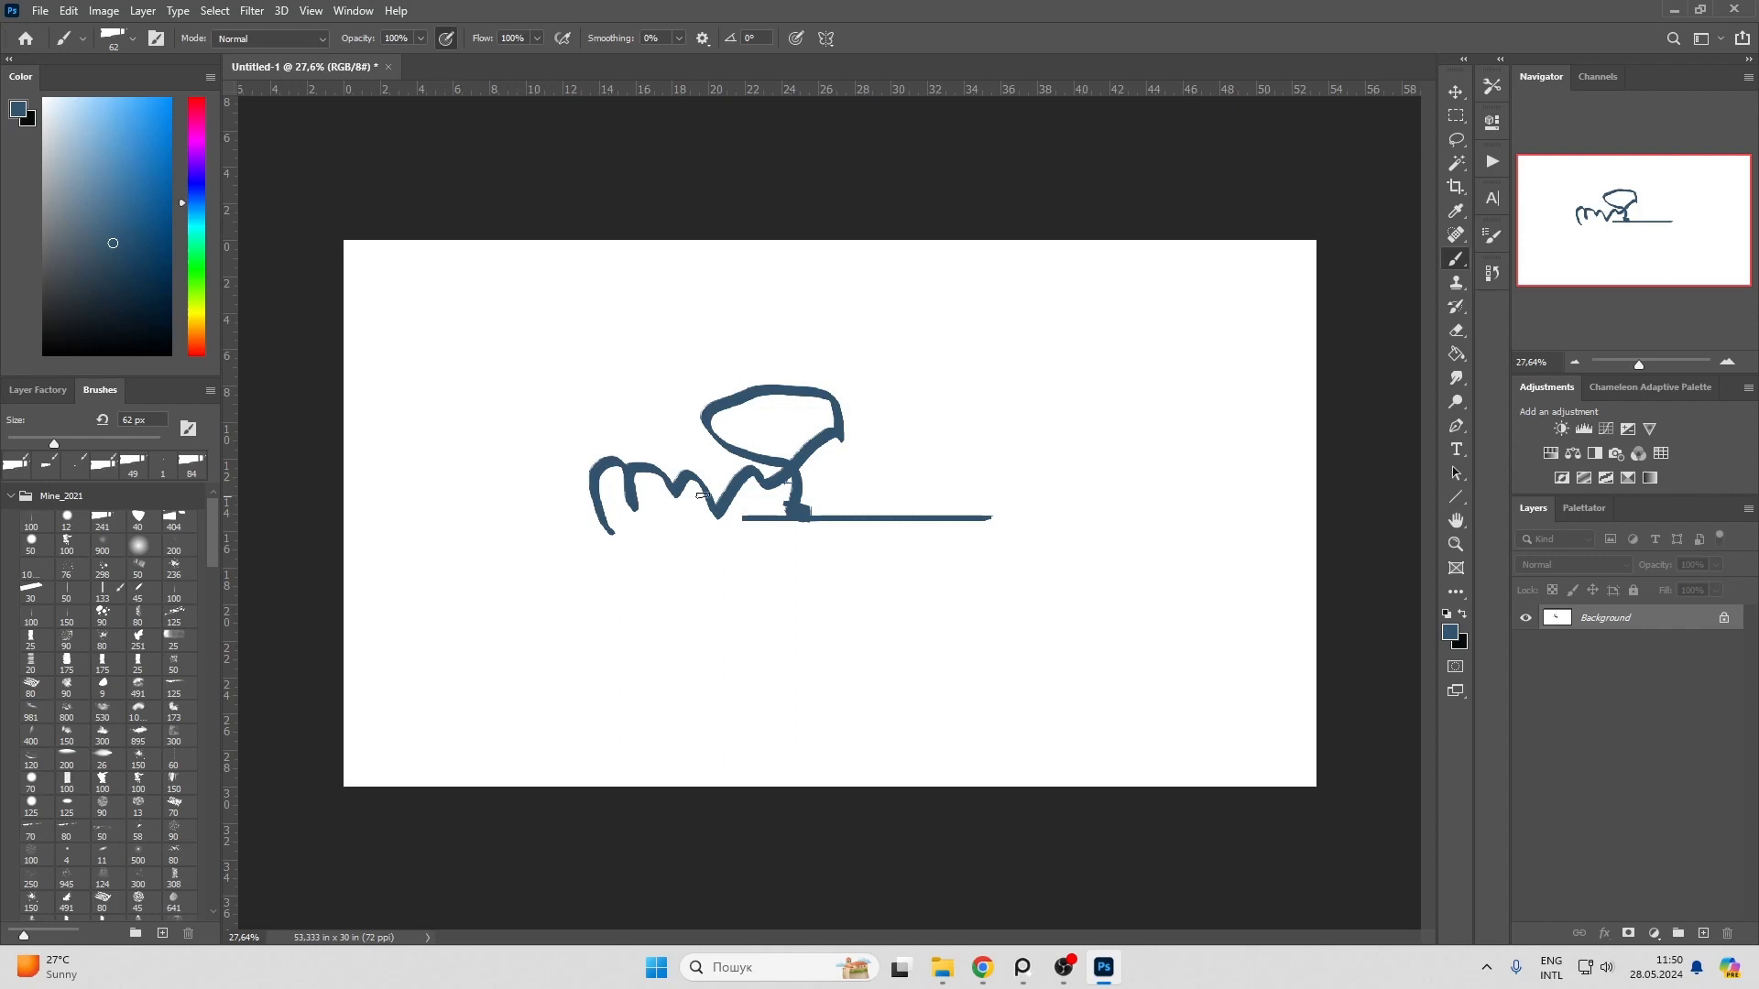
scroll(753, 492, up, 1)
scroll(893, 421, up, 1)
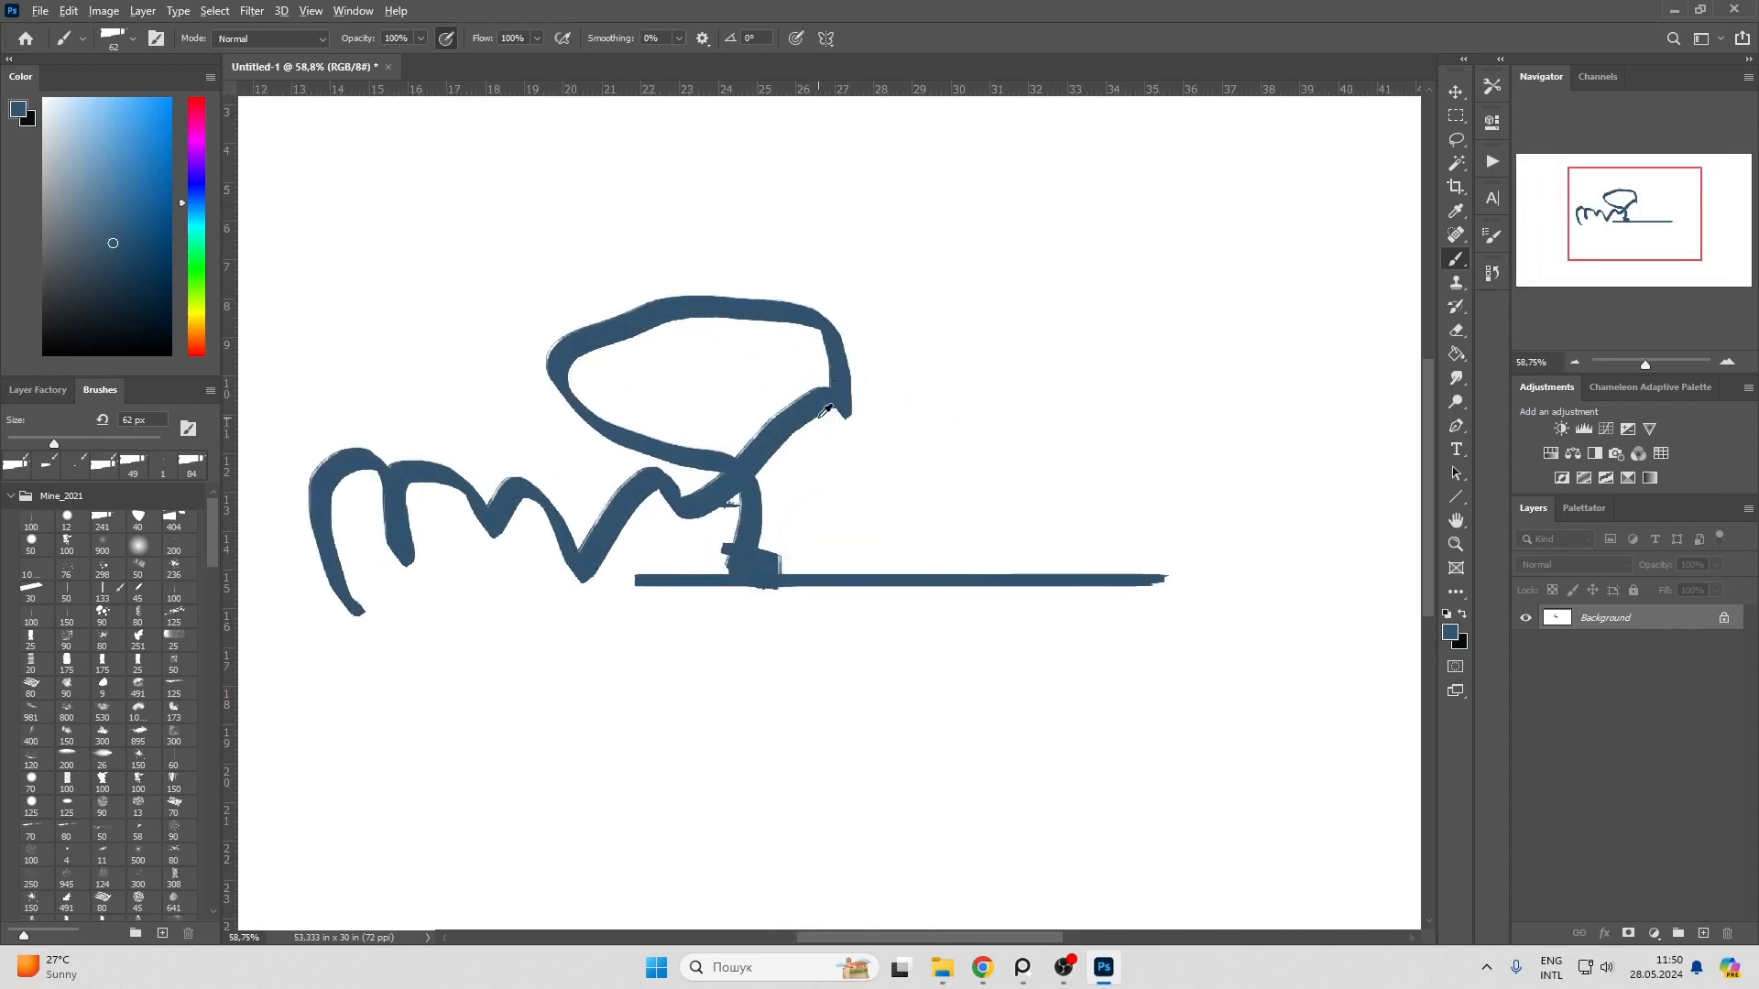
scroll(823, 411, down, 1)
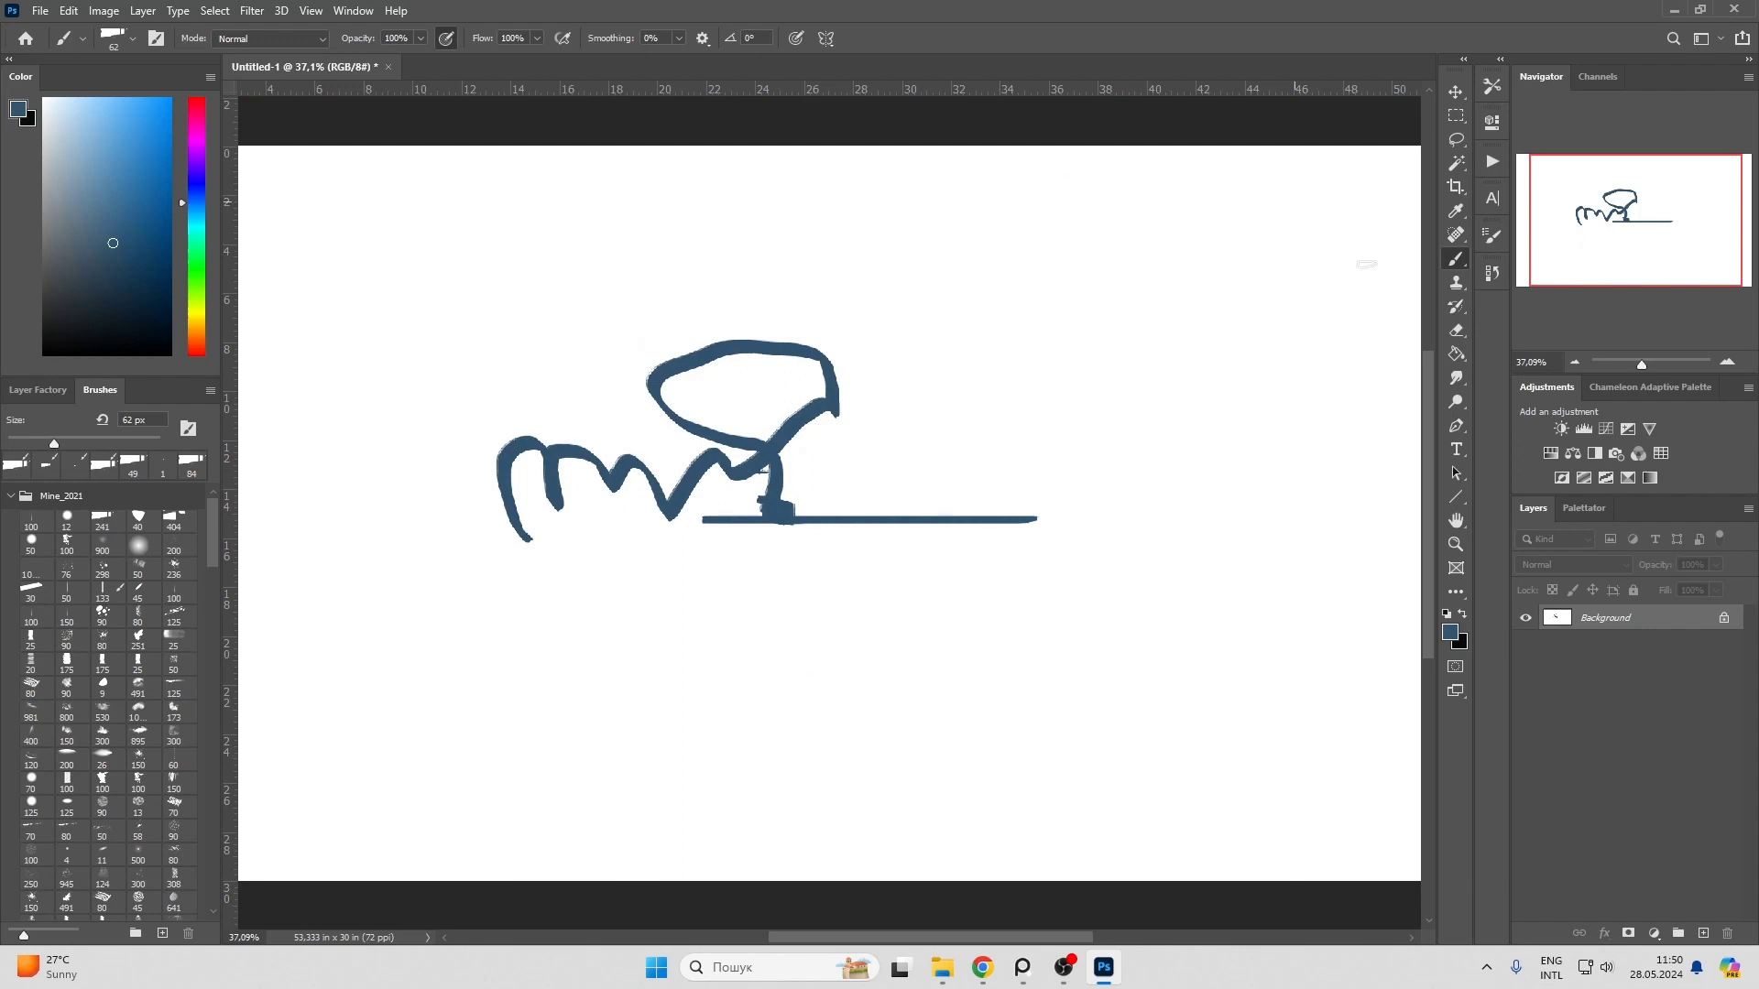
scroll(1294, 201, down, 1)
scroll(1316, 631, down, 1)
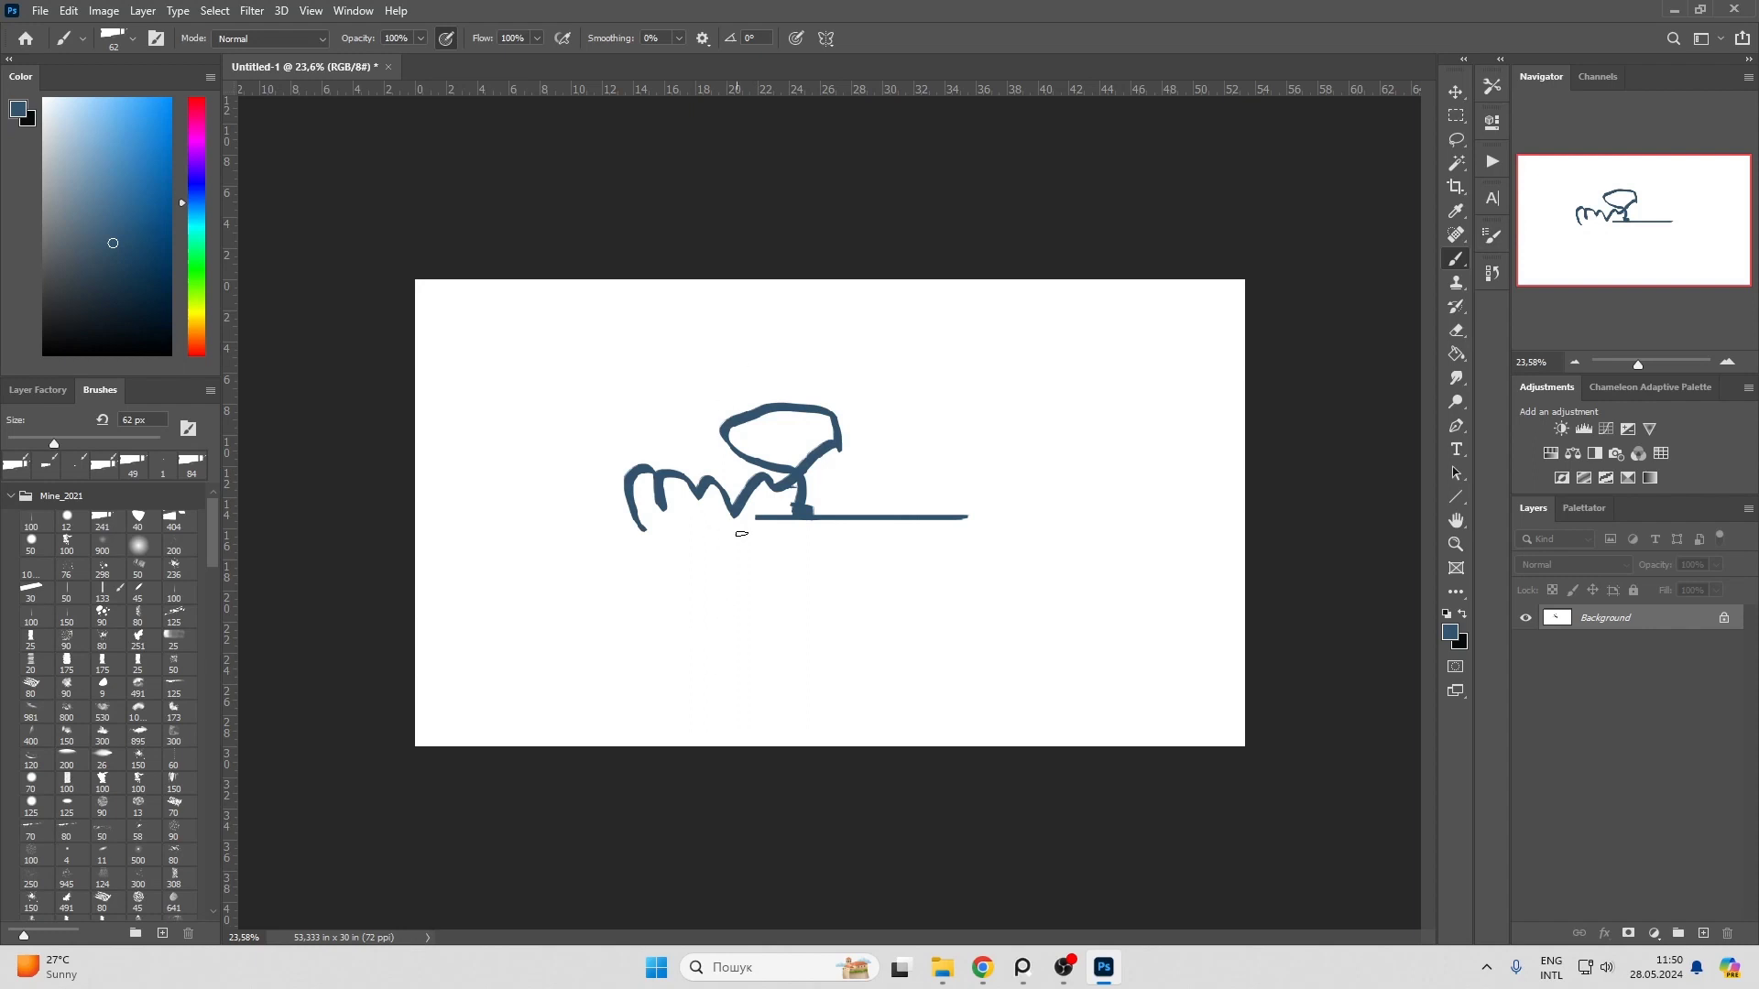
Step: Undo the underline stroke, then start a crop and trial its top and right edges
key(ctrl+z)
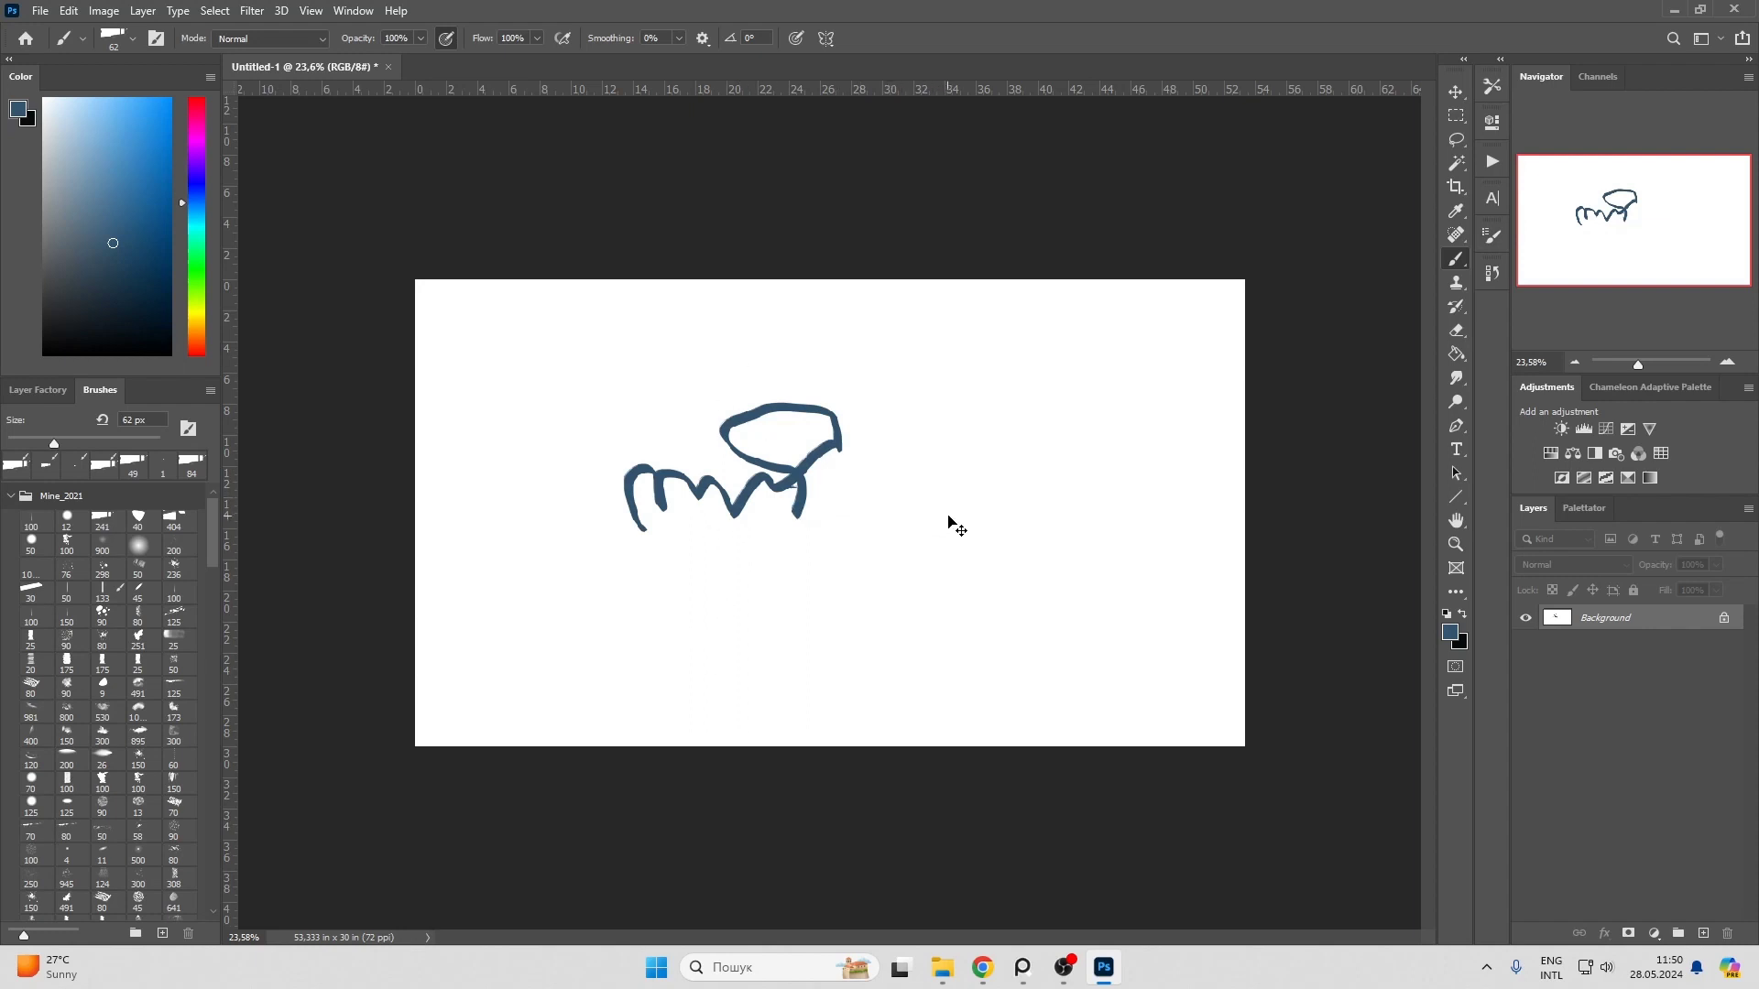
click(1457, 187)
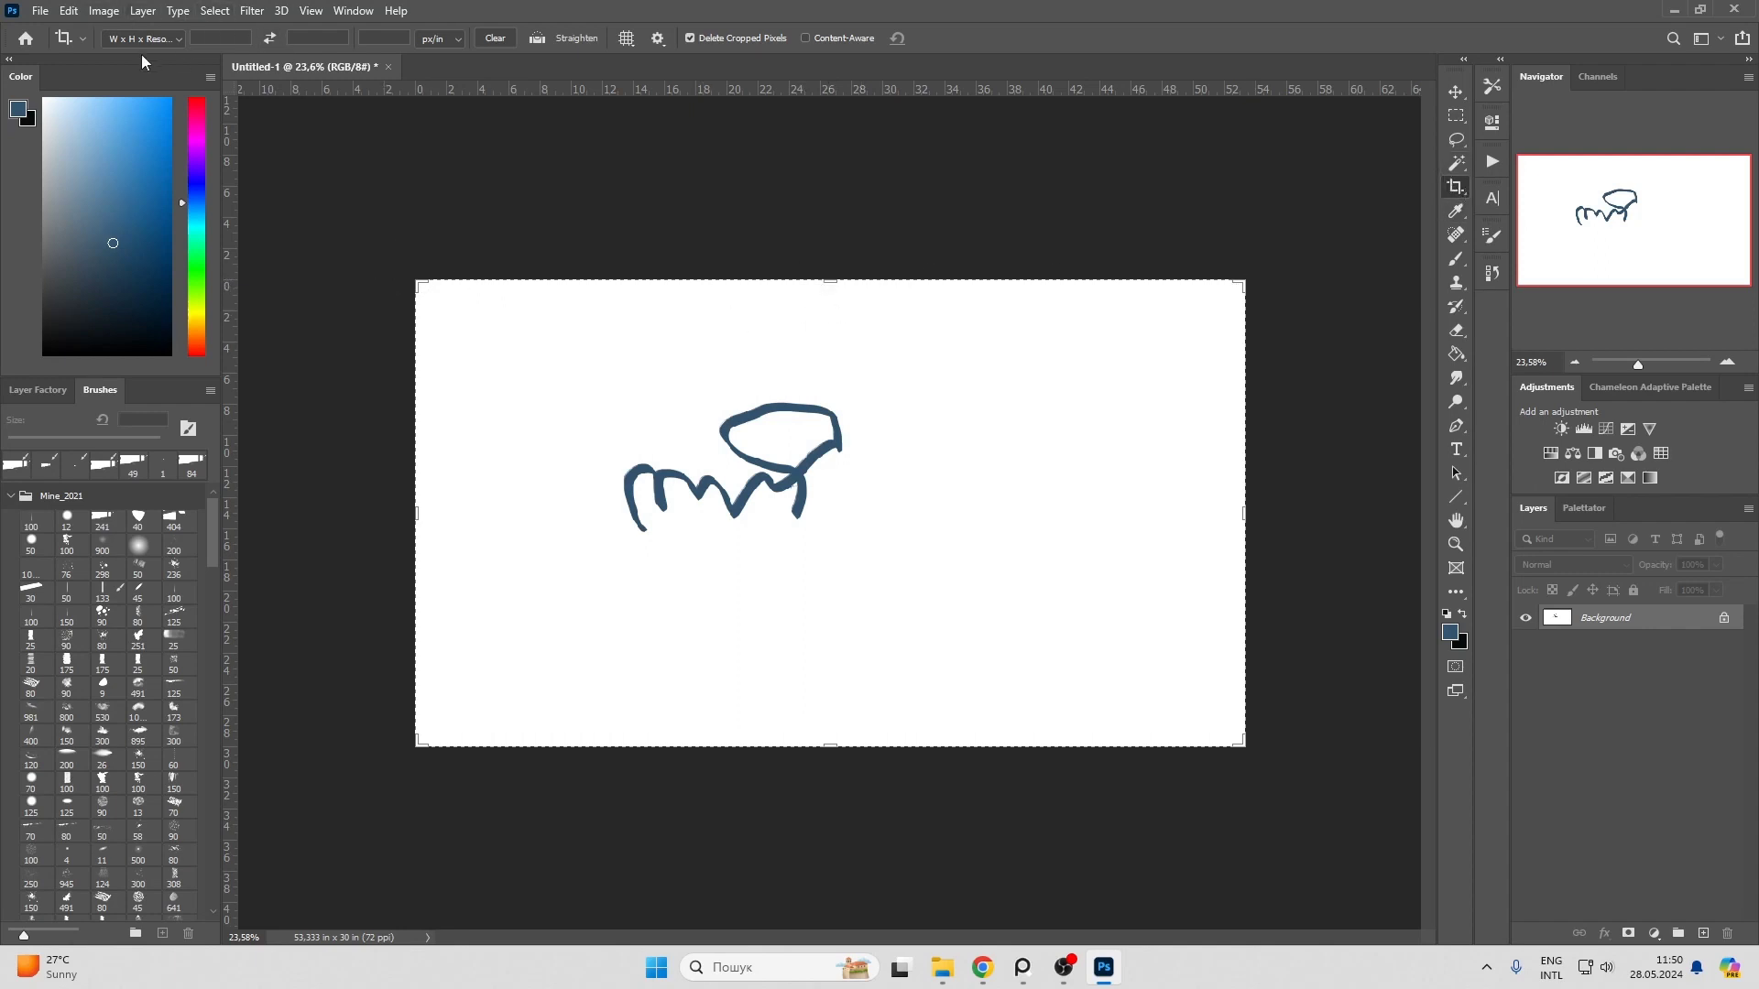
drag(833, 281, 856, 318)
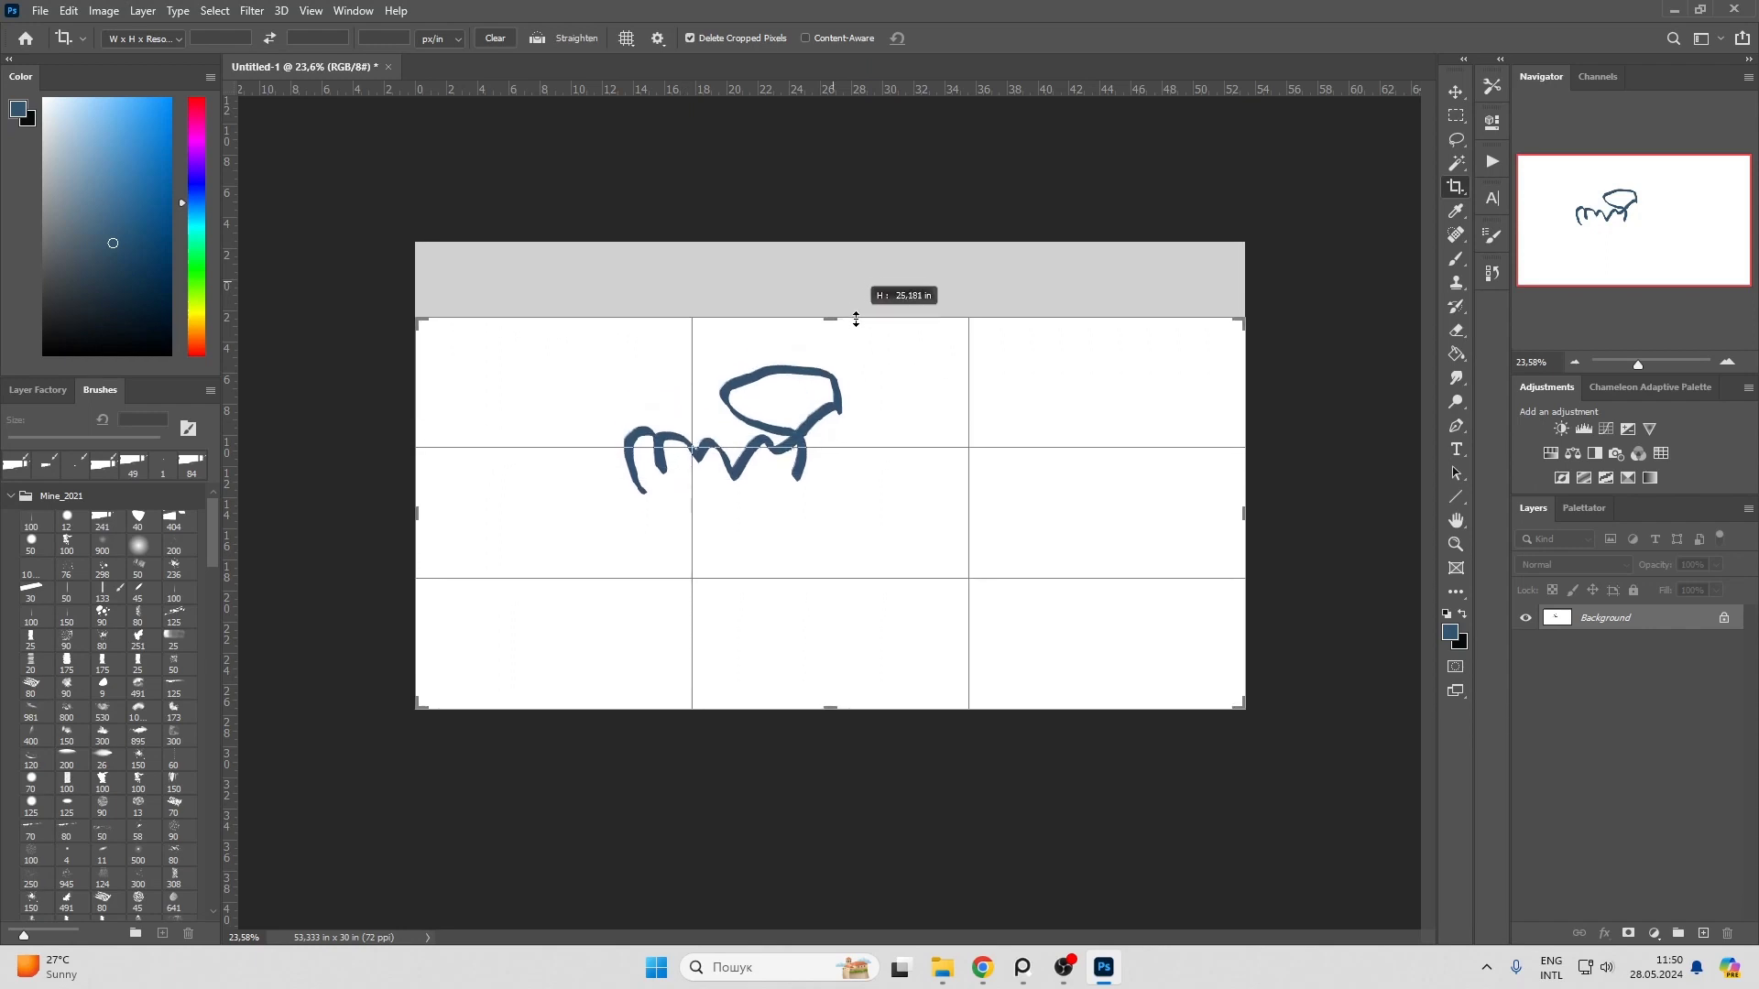
drag(855, 319, 860, 316)
drag(1245, 509, 1193, 510)
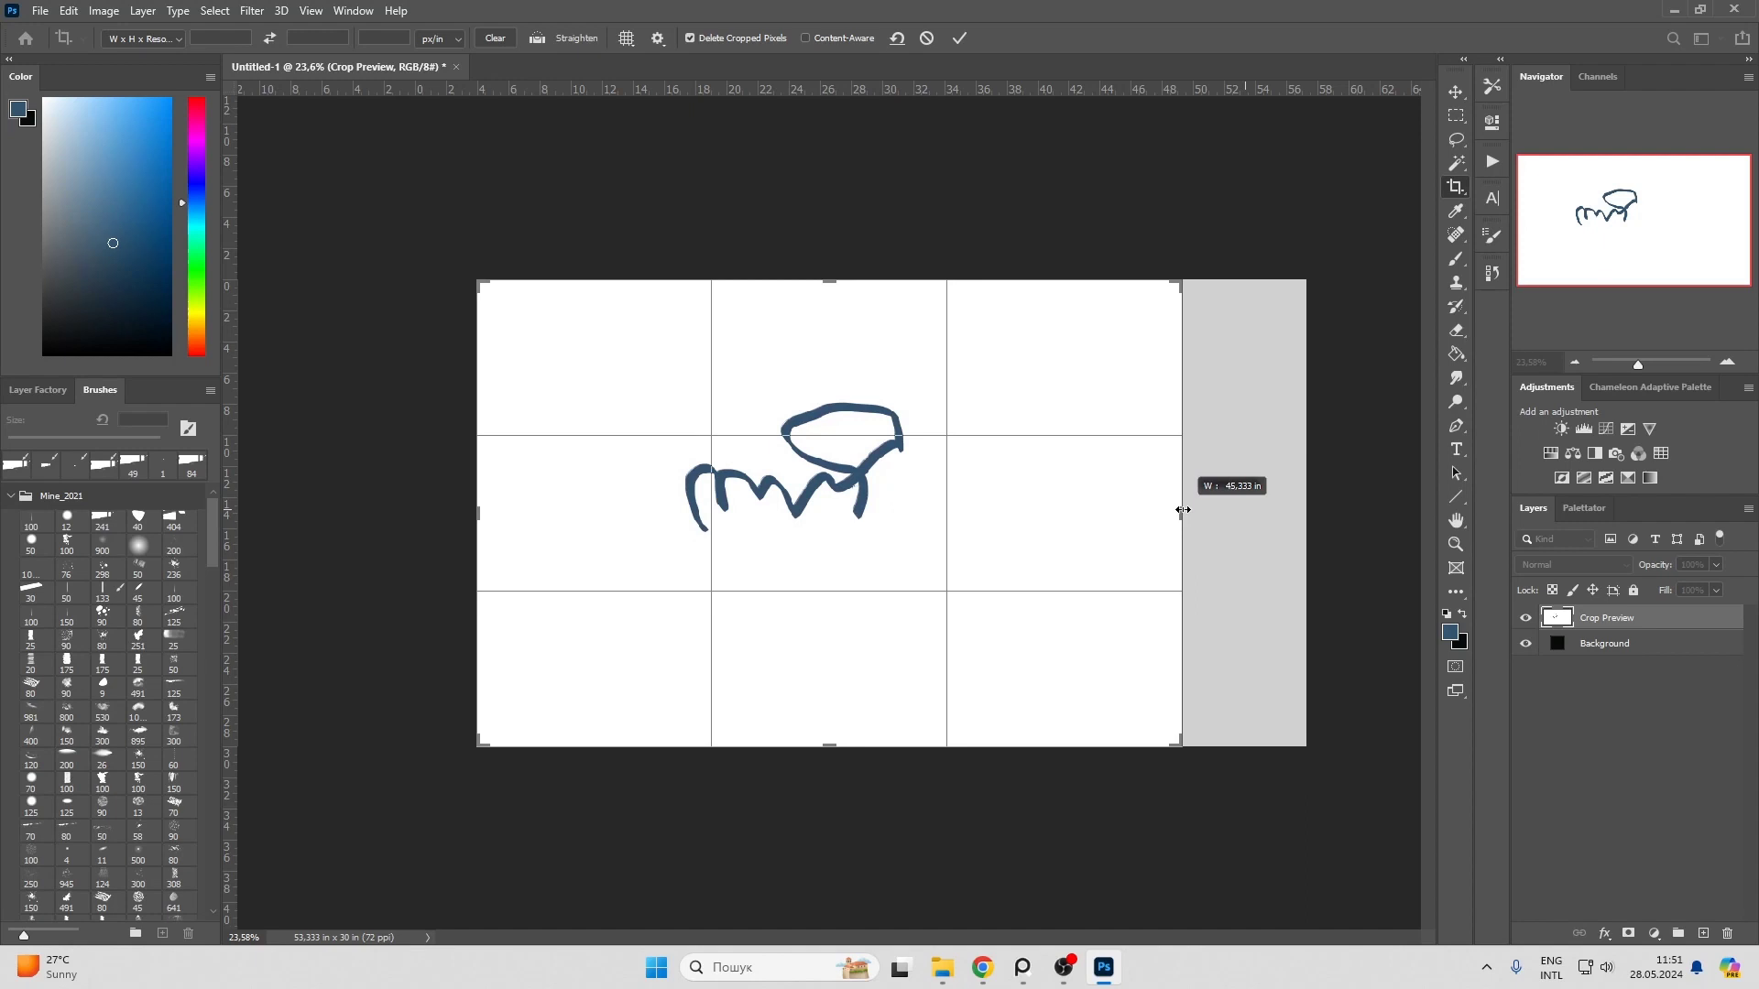
drag(1193, 510, 1245, 510)
Step: Lower and restore the crop's top edge, then shrink it from the top-right corner
drag(832, 278, 840, 314)
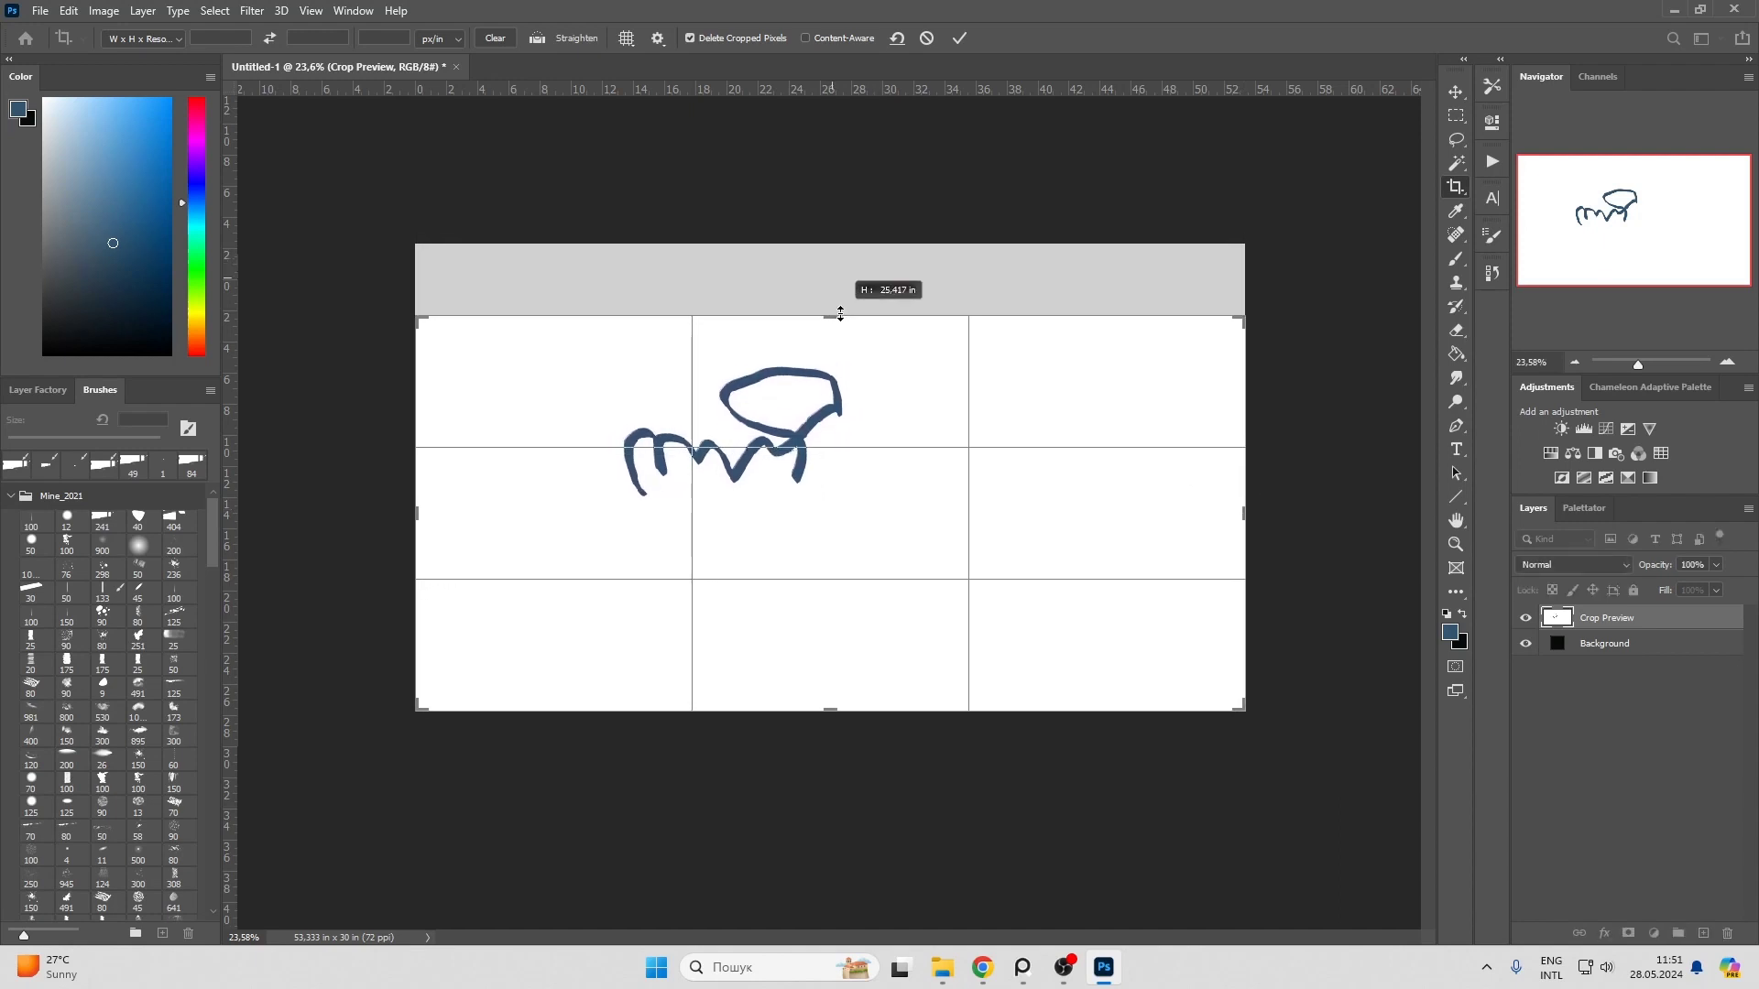
drag(840, 314, 840, 317)
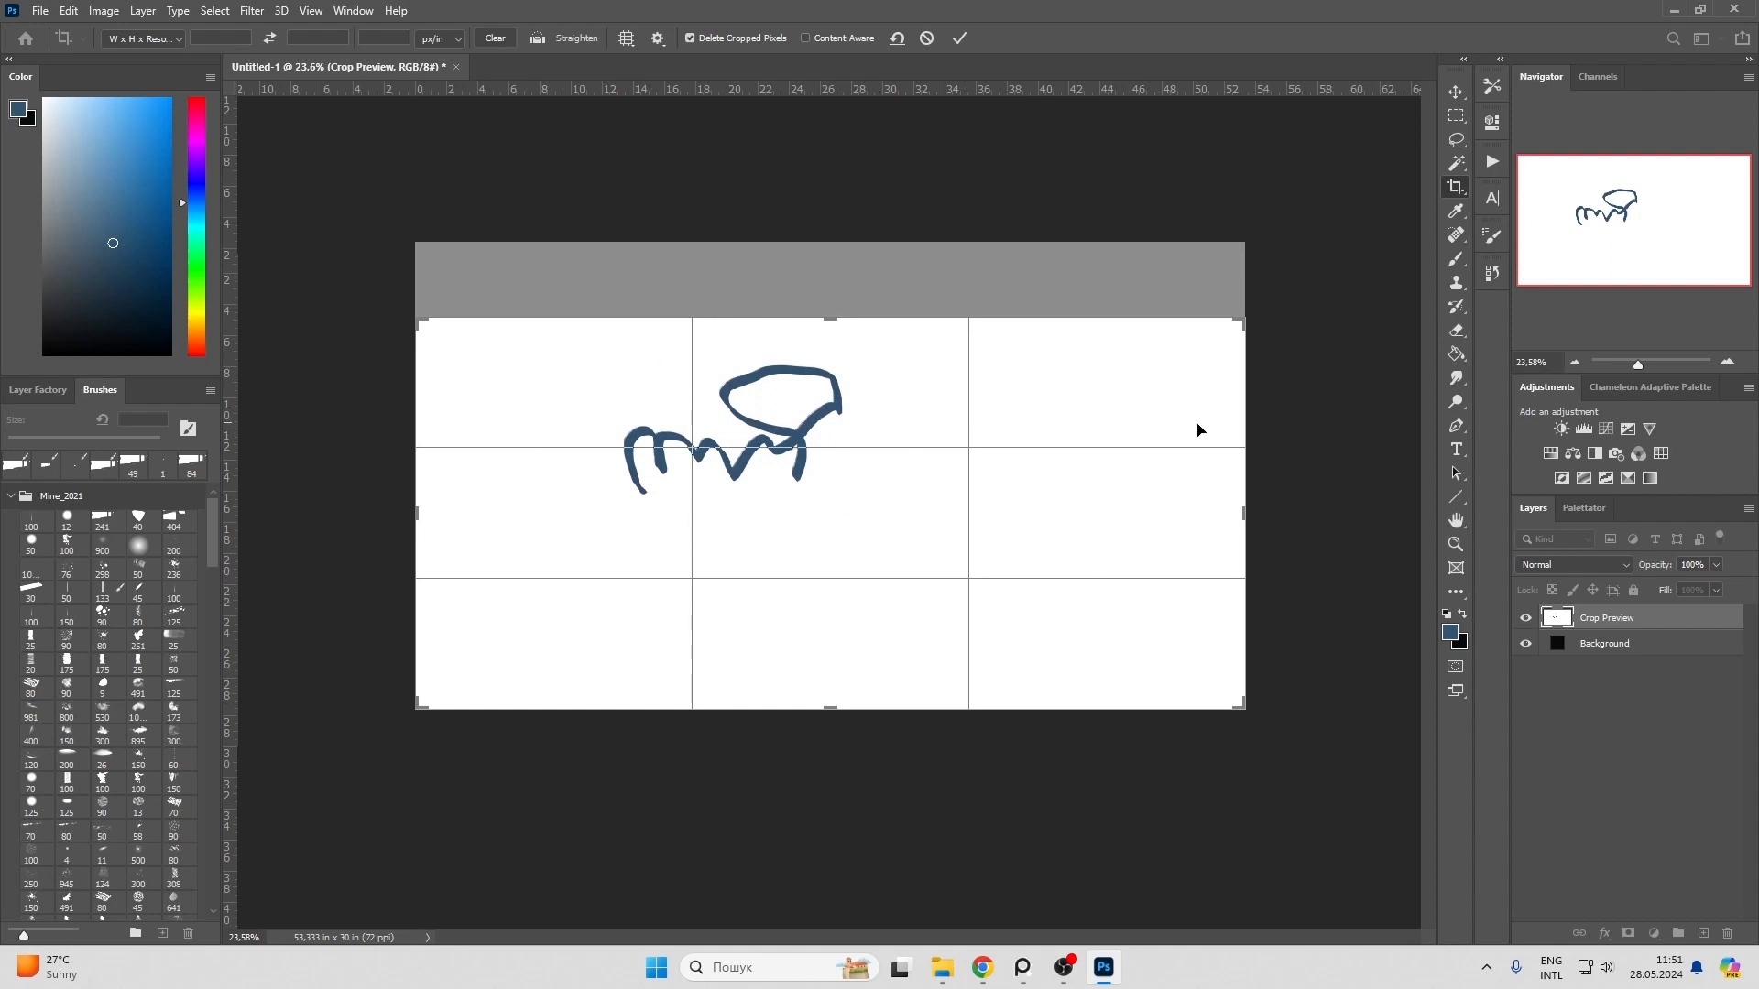
drag(829, 314, 829, 281)
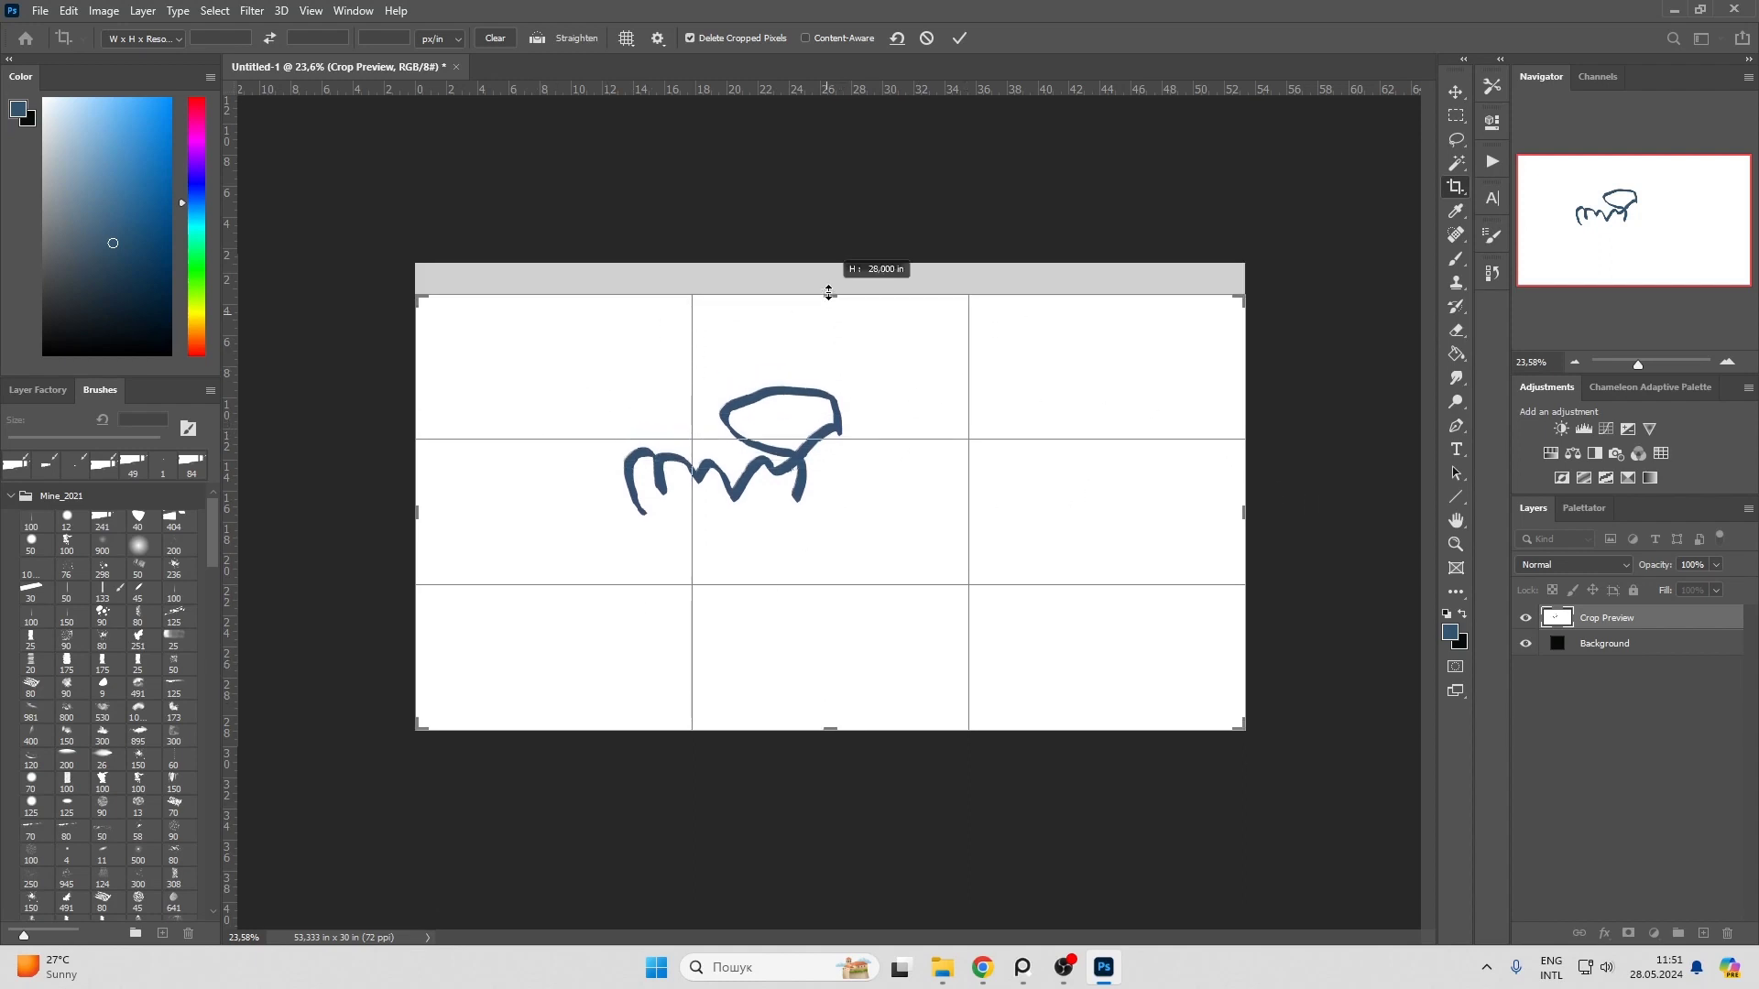
drag(1243, 519, 1247, 518)
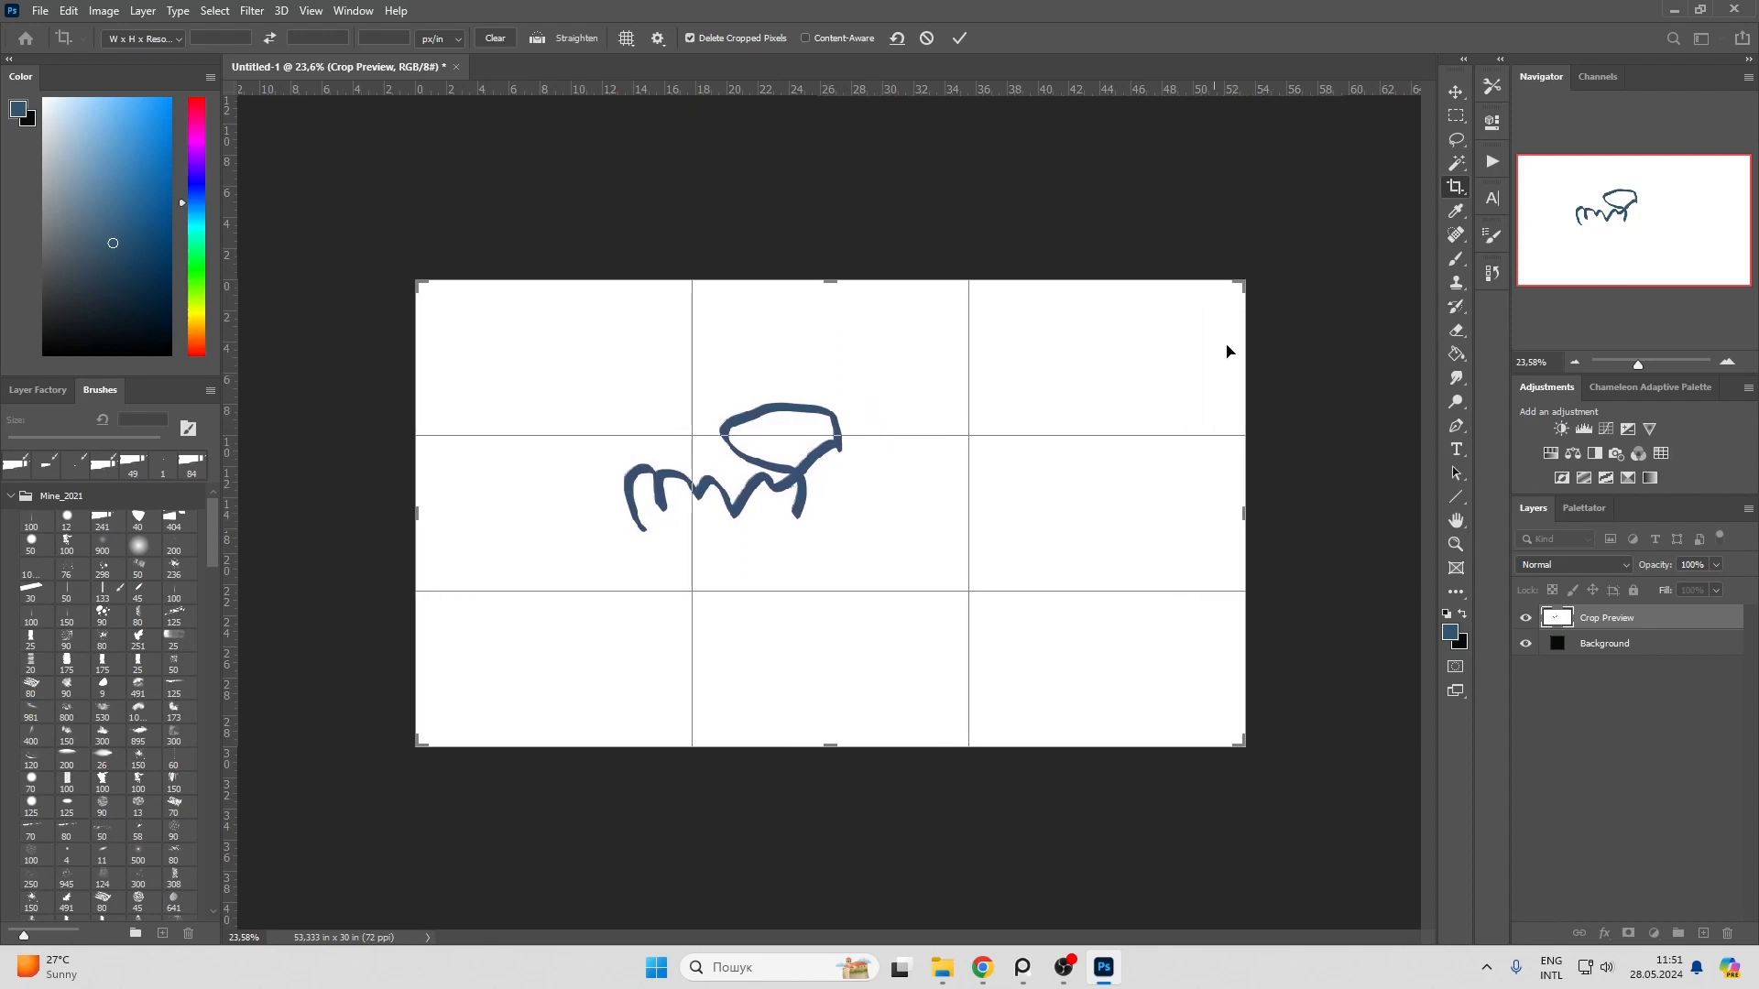
mouse_move(1244, 286)
mouse_down()
mouse_move(1153, 334)
mouse_move(1260, 319)
mouse_up()
drag(1246, 286, 1197, 392)
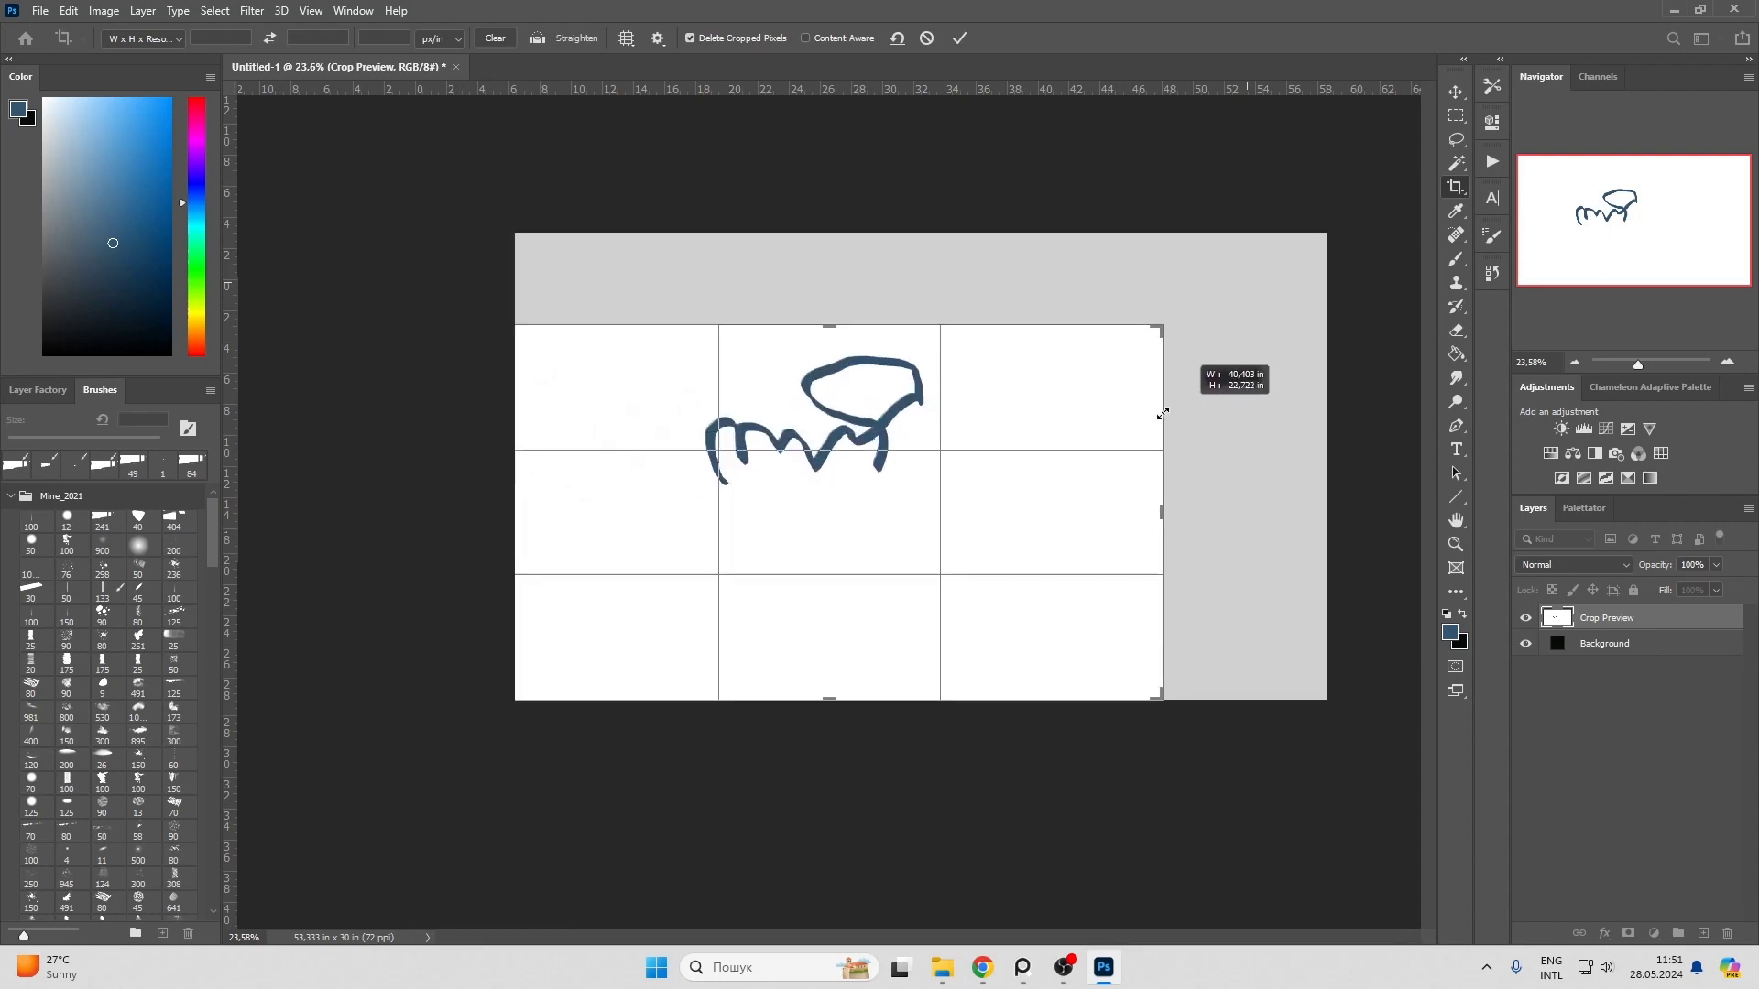
Step: Drag the crop's top edge back to the canvas top and cancel the crop, leaving it uncropped
mouse_move(1196, 391)
mouse_down()
mouse_move(1034, 428)
mouse_move(1208, 404)
mouse_up()
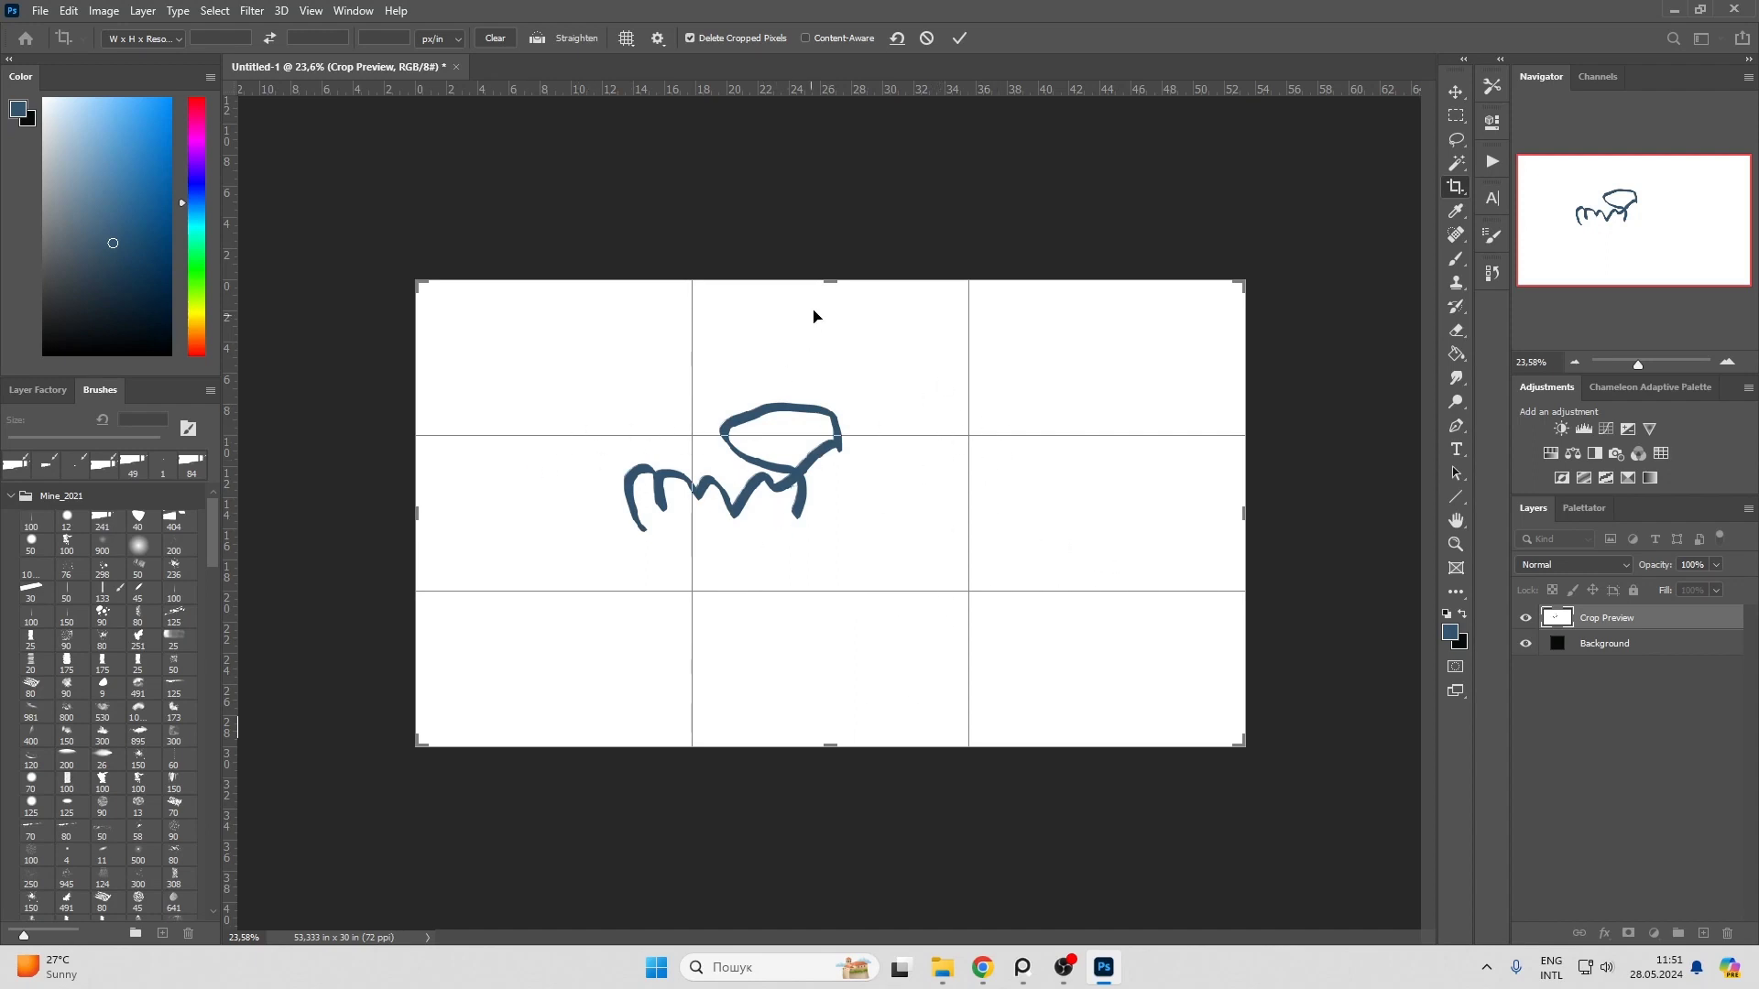
drag(825, 287, 828, 322)
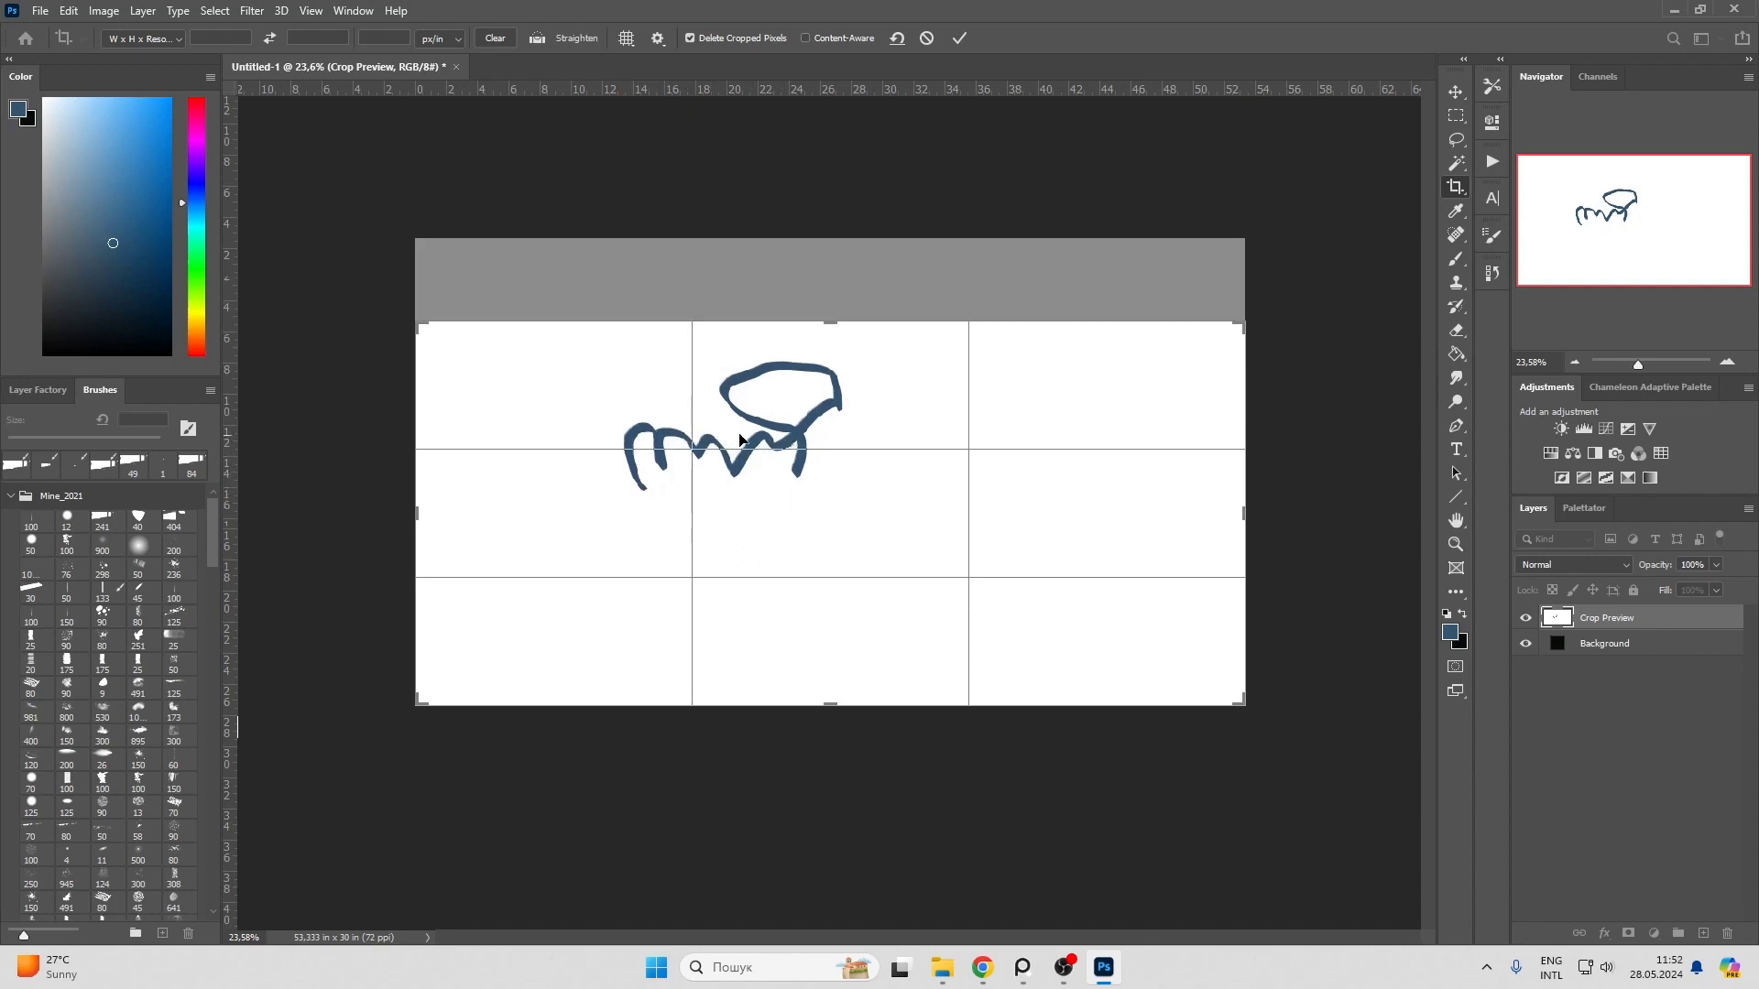
drag(824, 328, 841, 325)
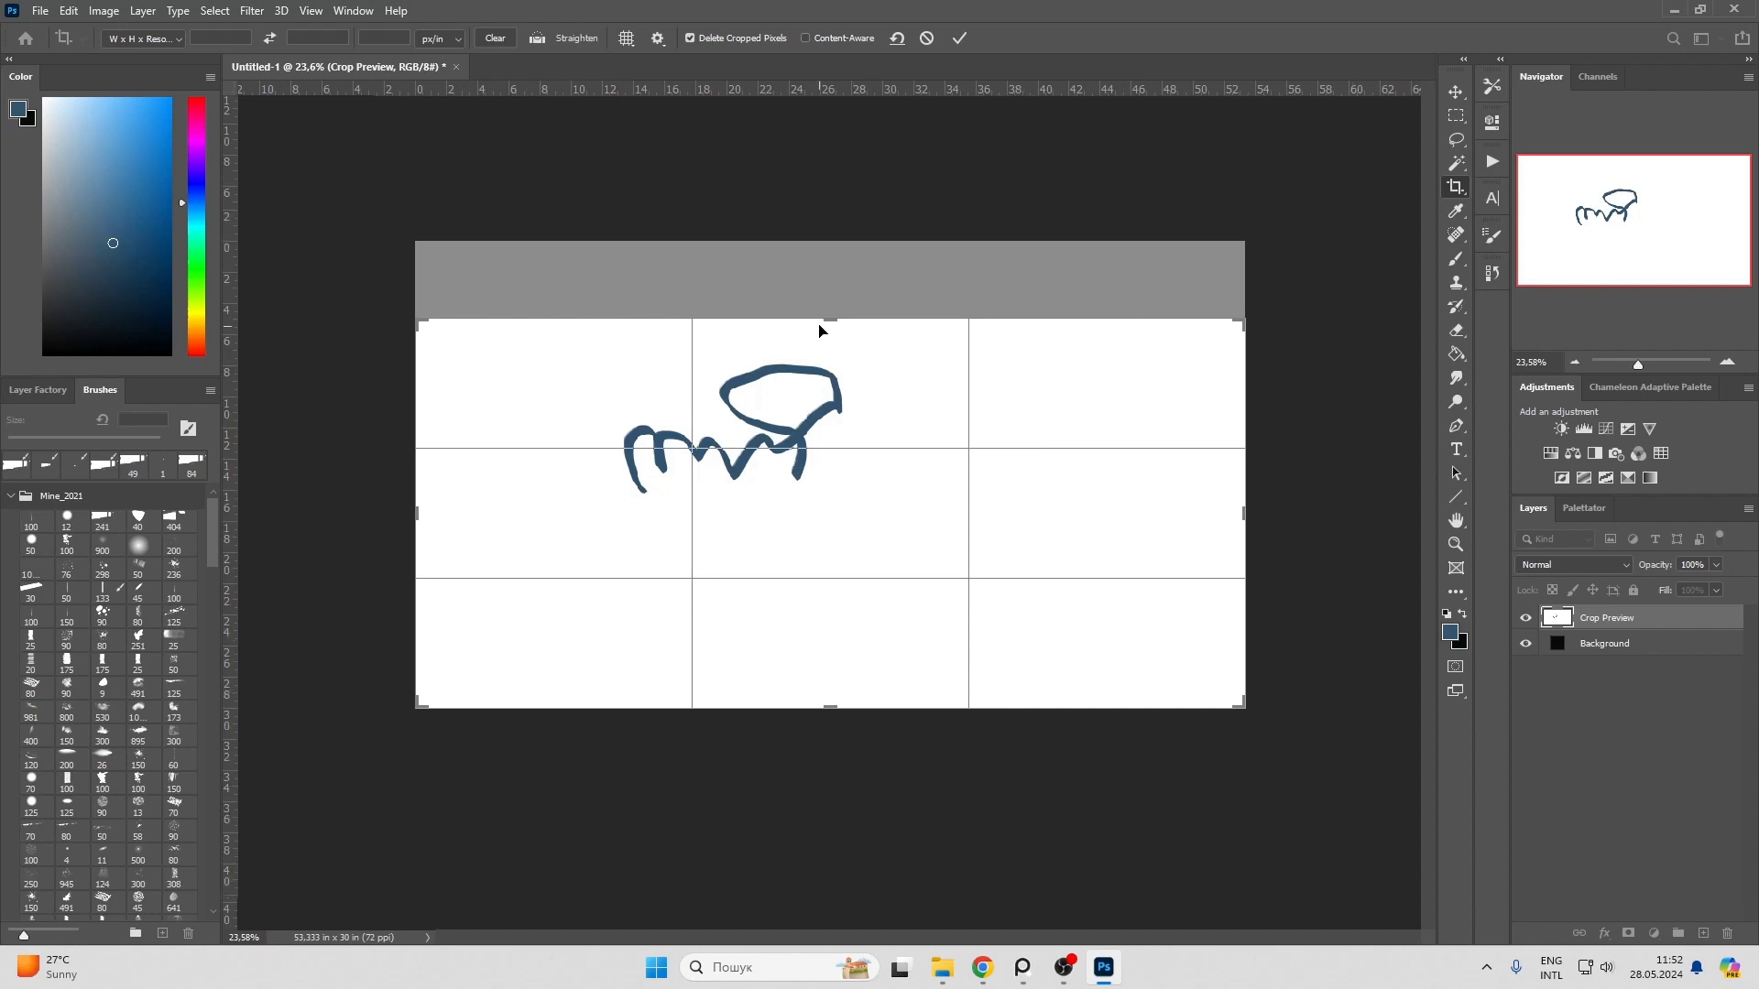
drag(827, 323, 832, 280)
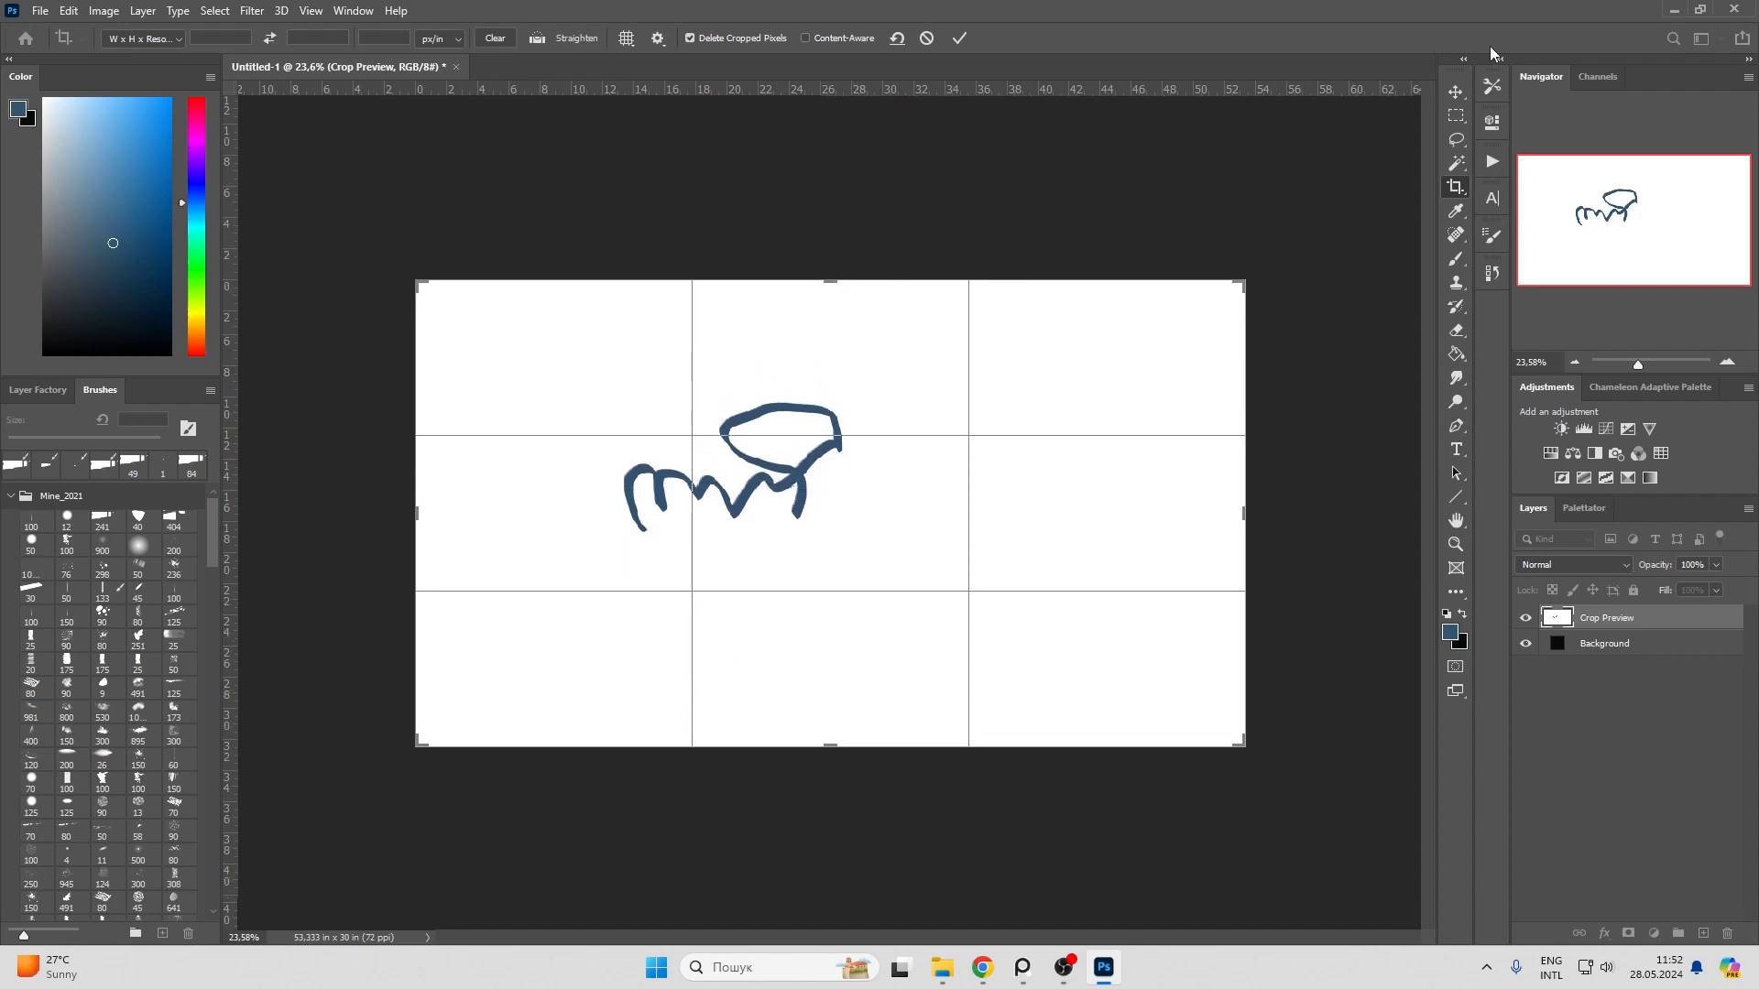
click(1456, 92)
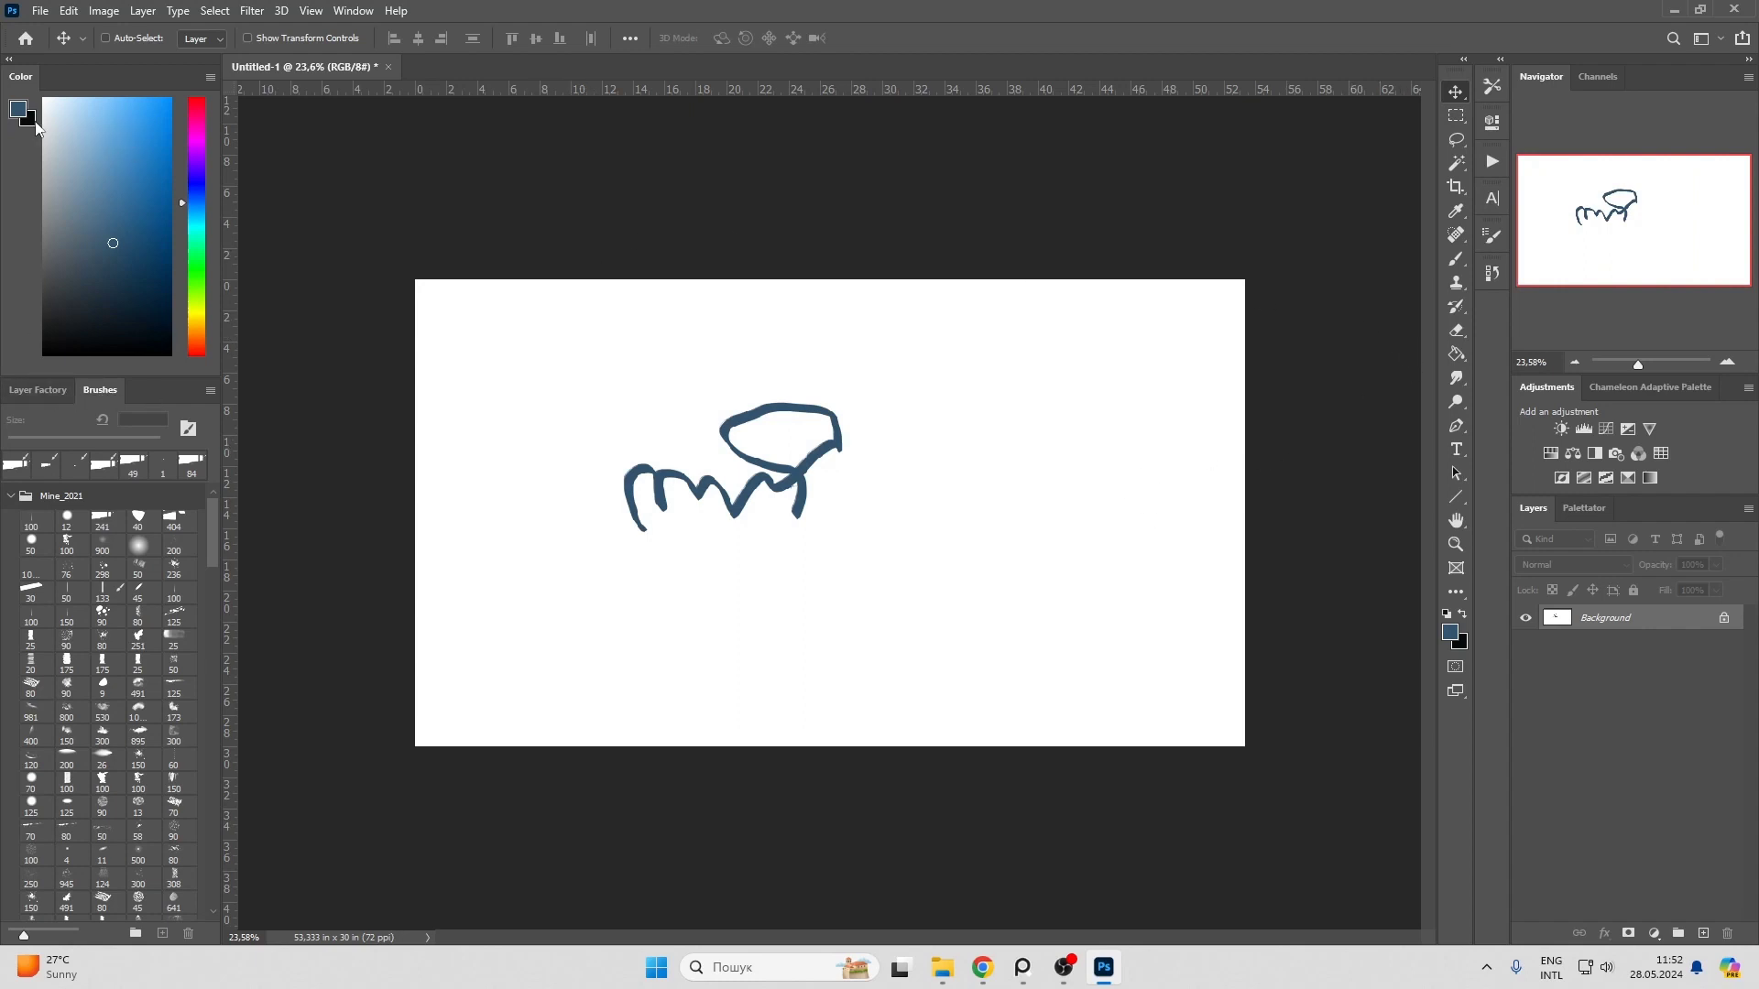
Step: Toggle between the Layer Factory and Brushes panels, then show the Window > Extensions list
click(36, 392)
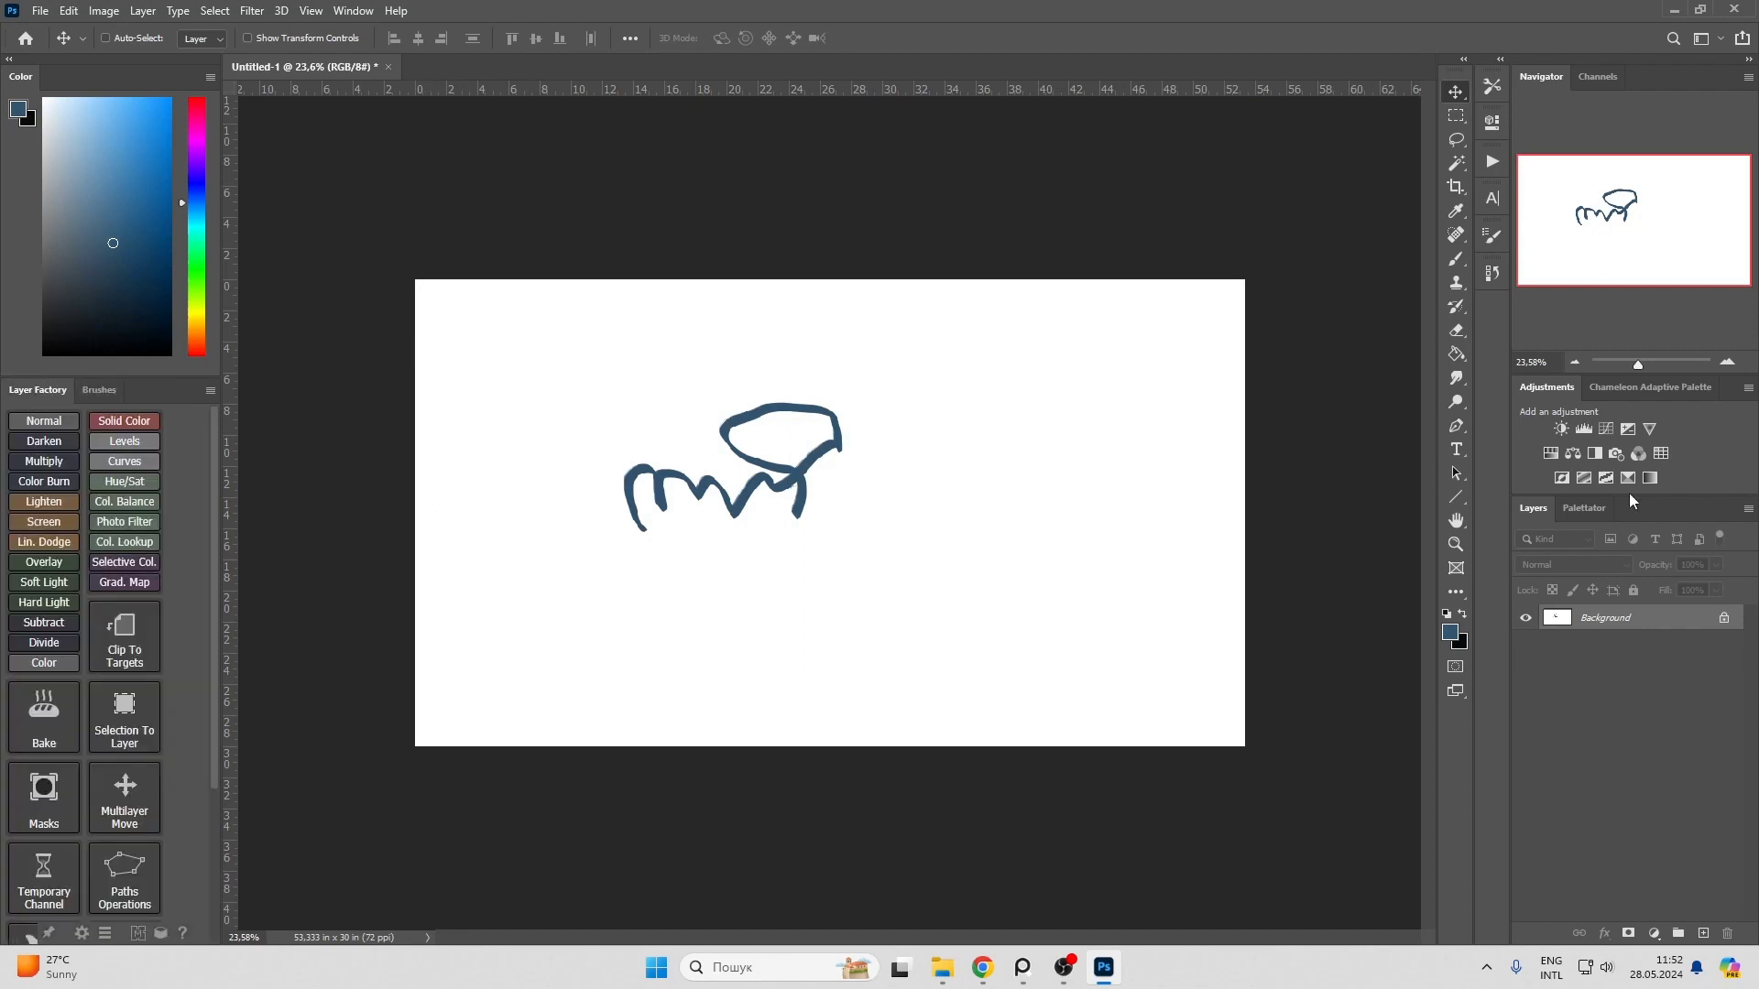
click(97, 390)
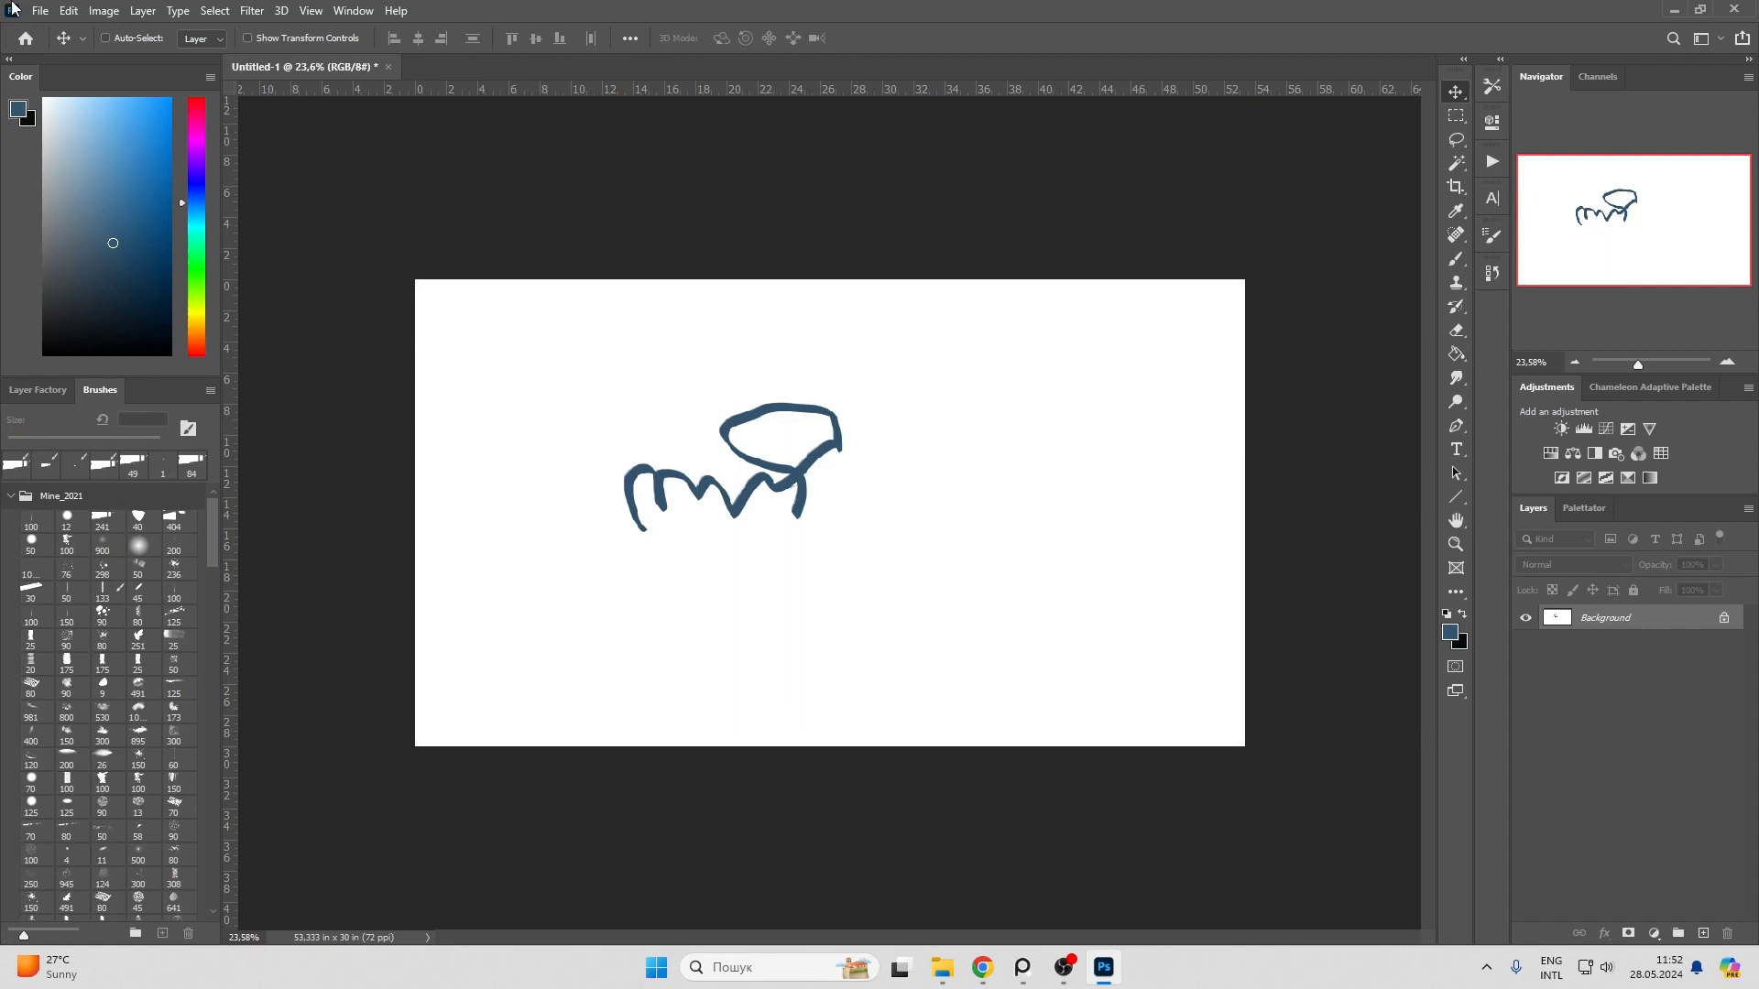
click(350, 11)
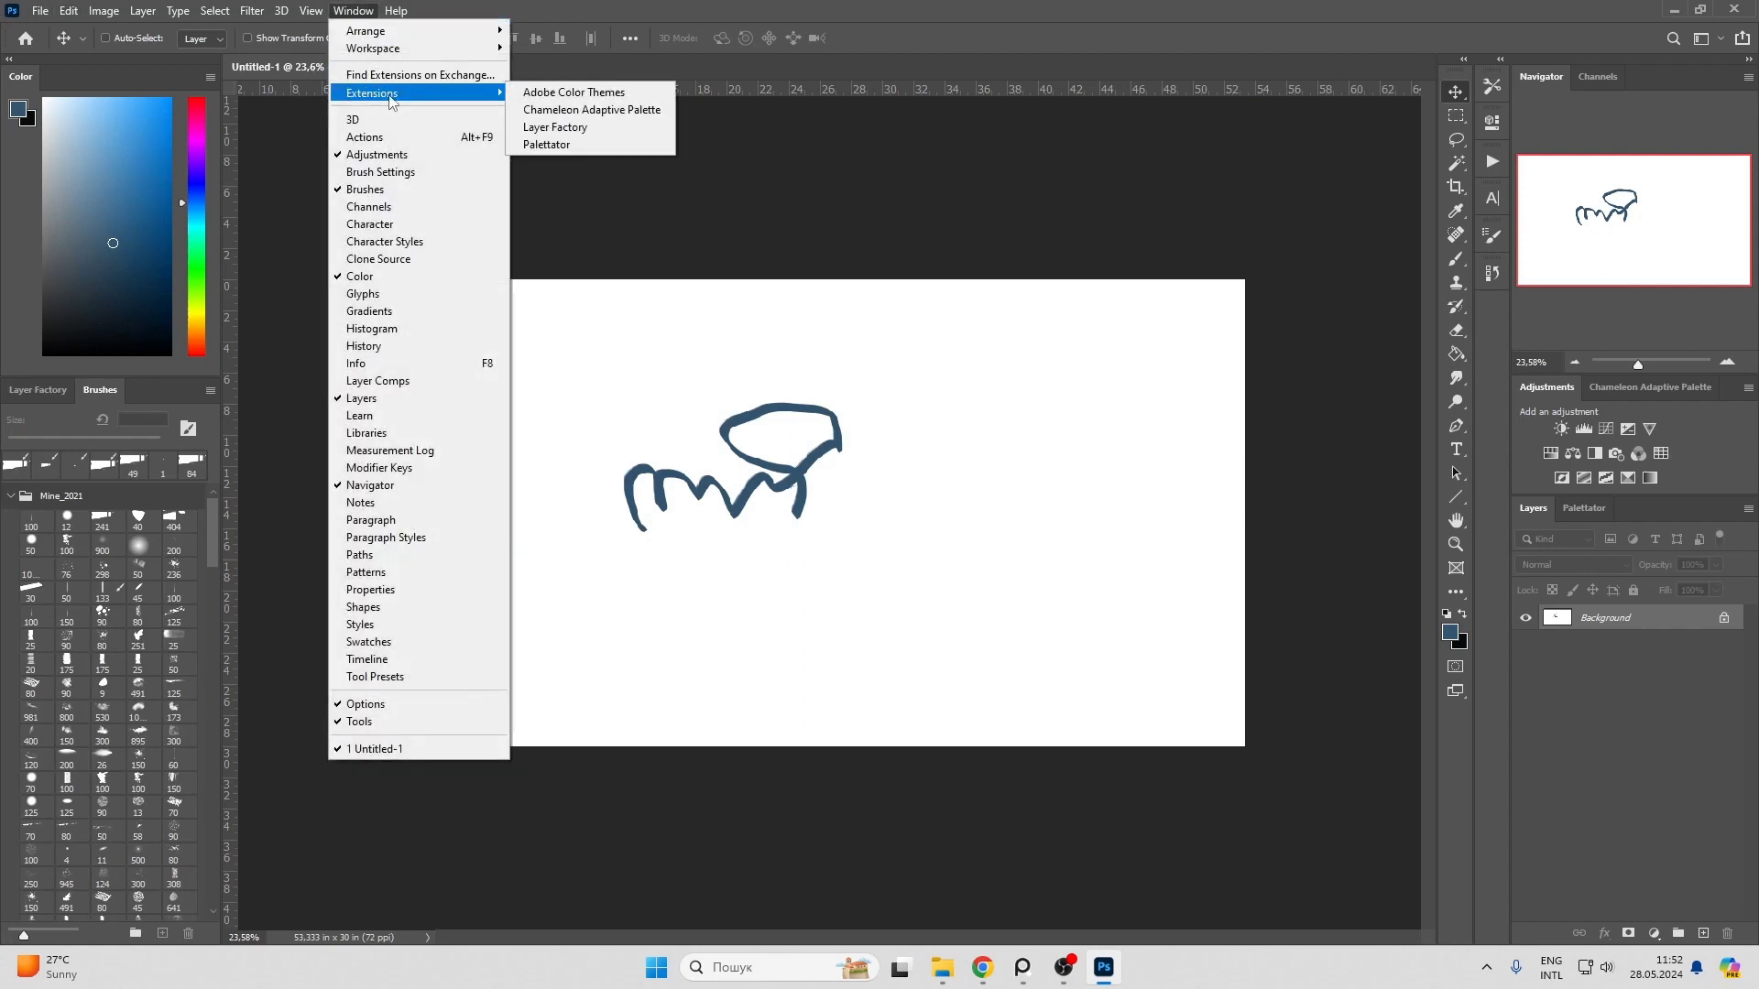
mouse_move(412, 91)
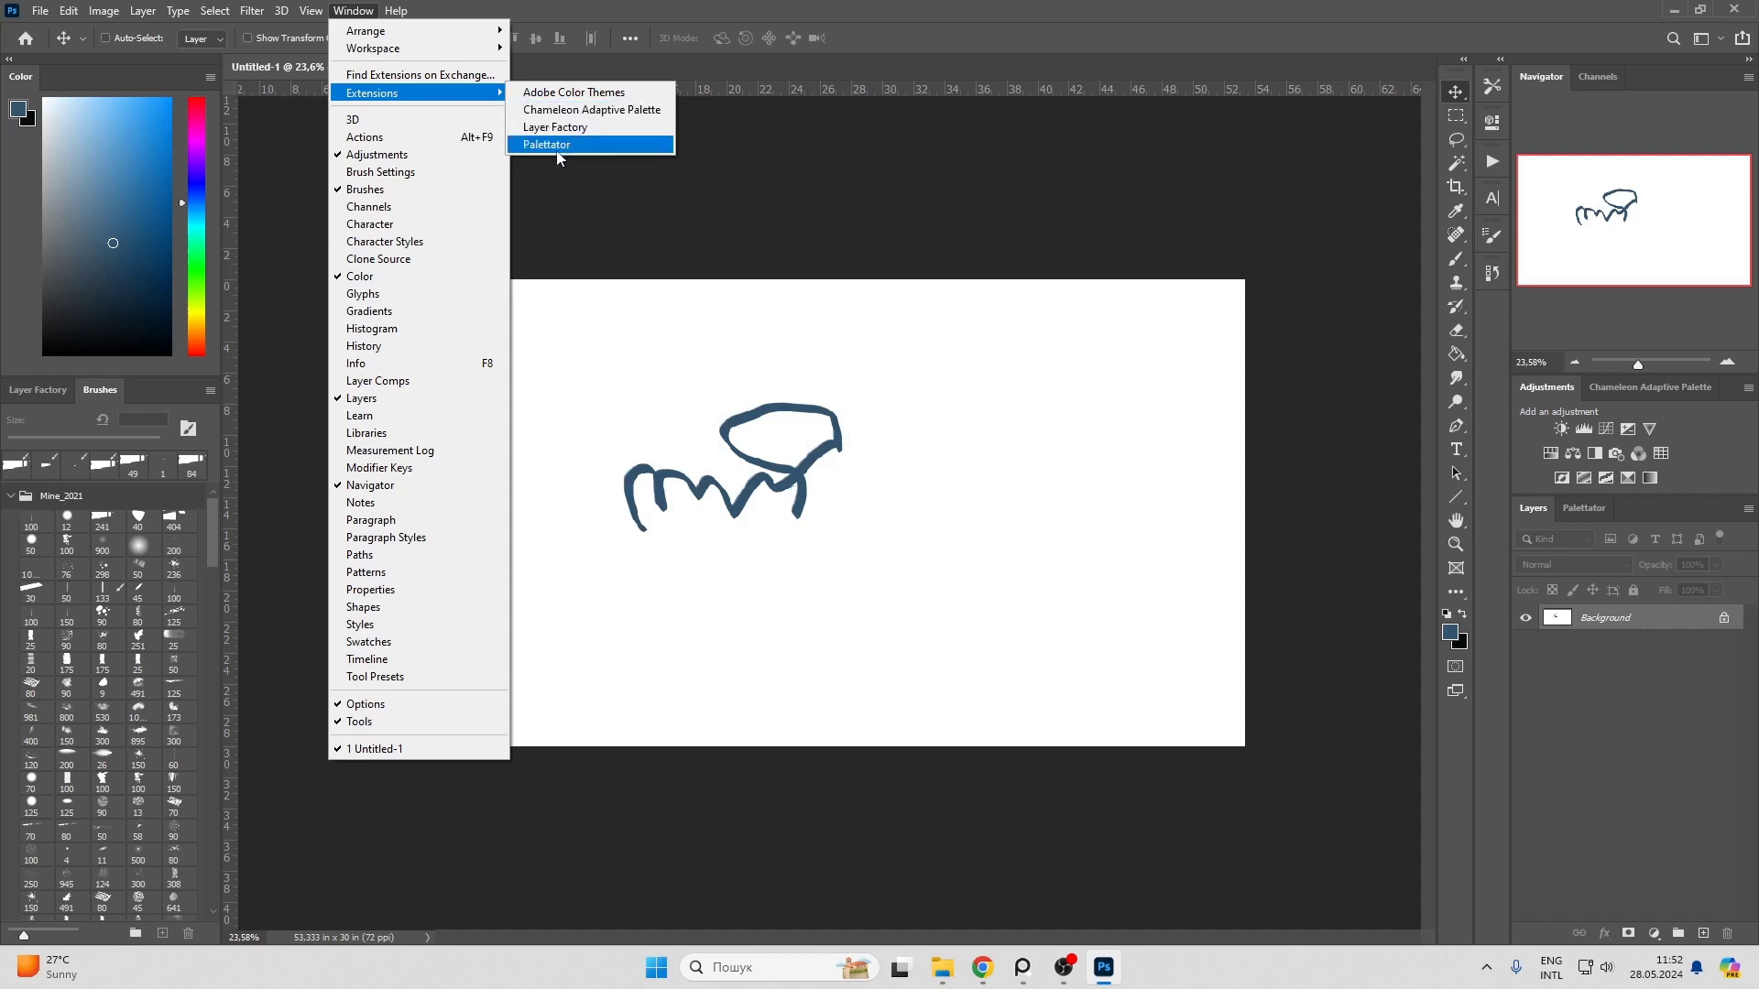
Step: Open the Palettator extension and put Layer Factory at the front of the left dock
click(563, 129)
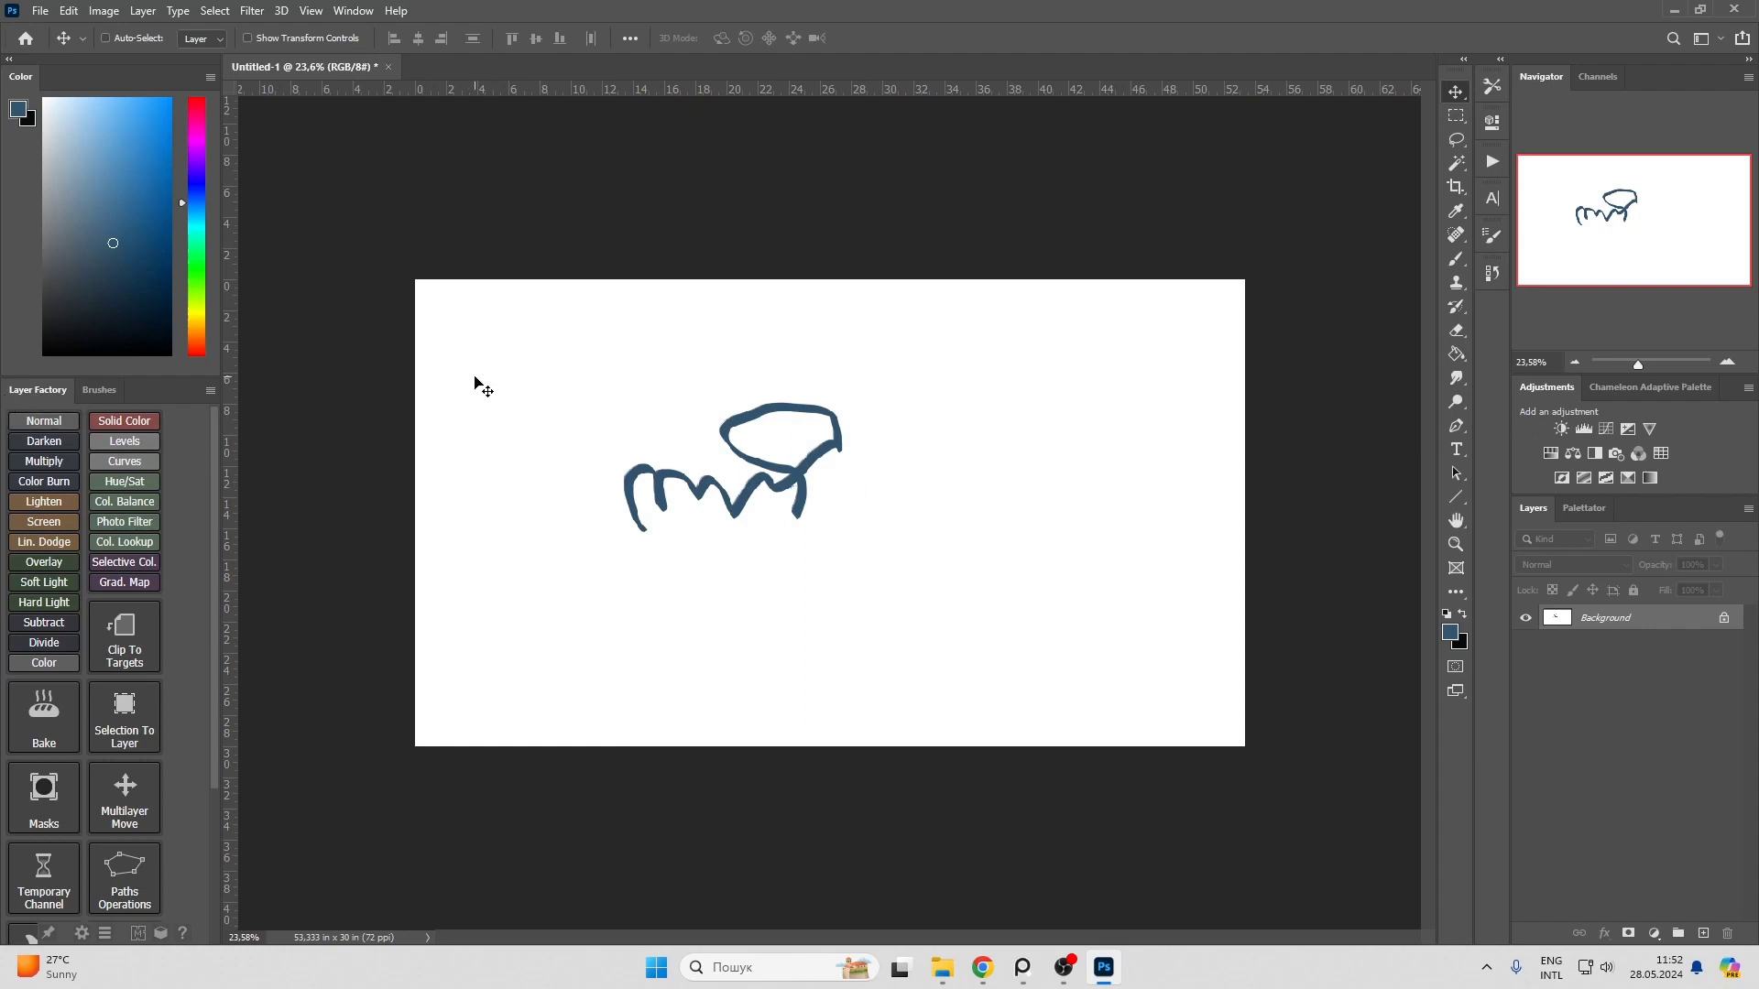
drag(25, 396, 91, 391)
click(15, 394)
Step: Dock the Palettator panel at the bottom and resize it so the canvas gets more room
drag(1587, 509, 1058, 947)
drag(1058, 946, 1055, 948)
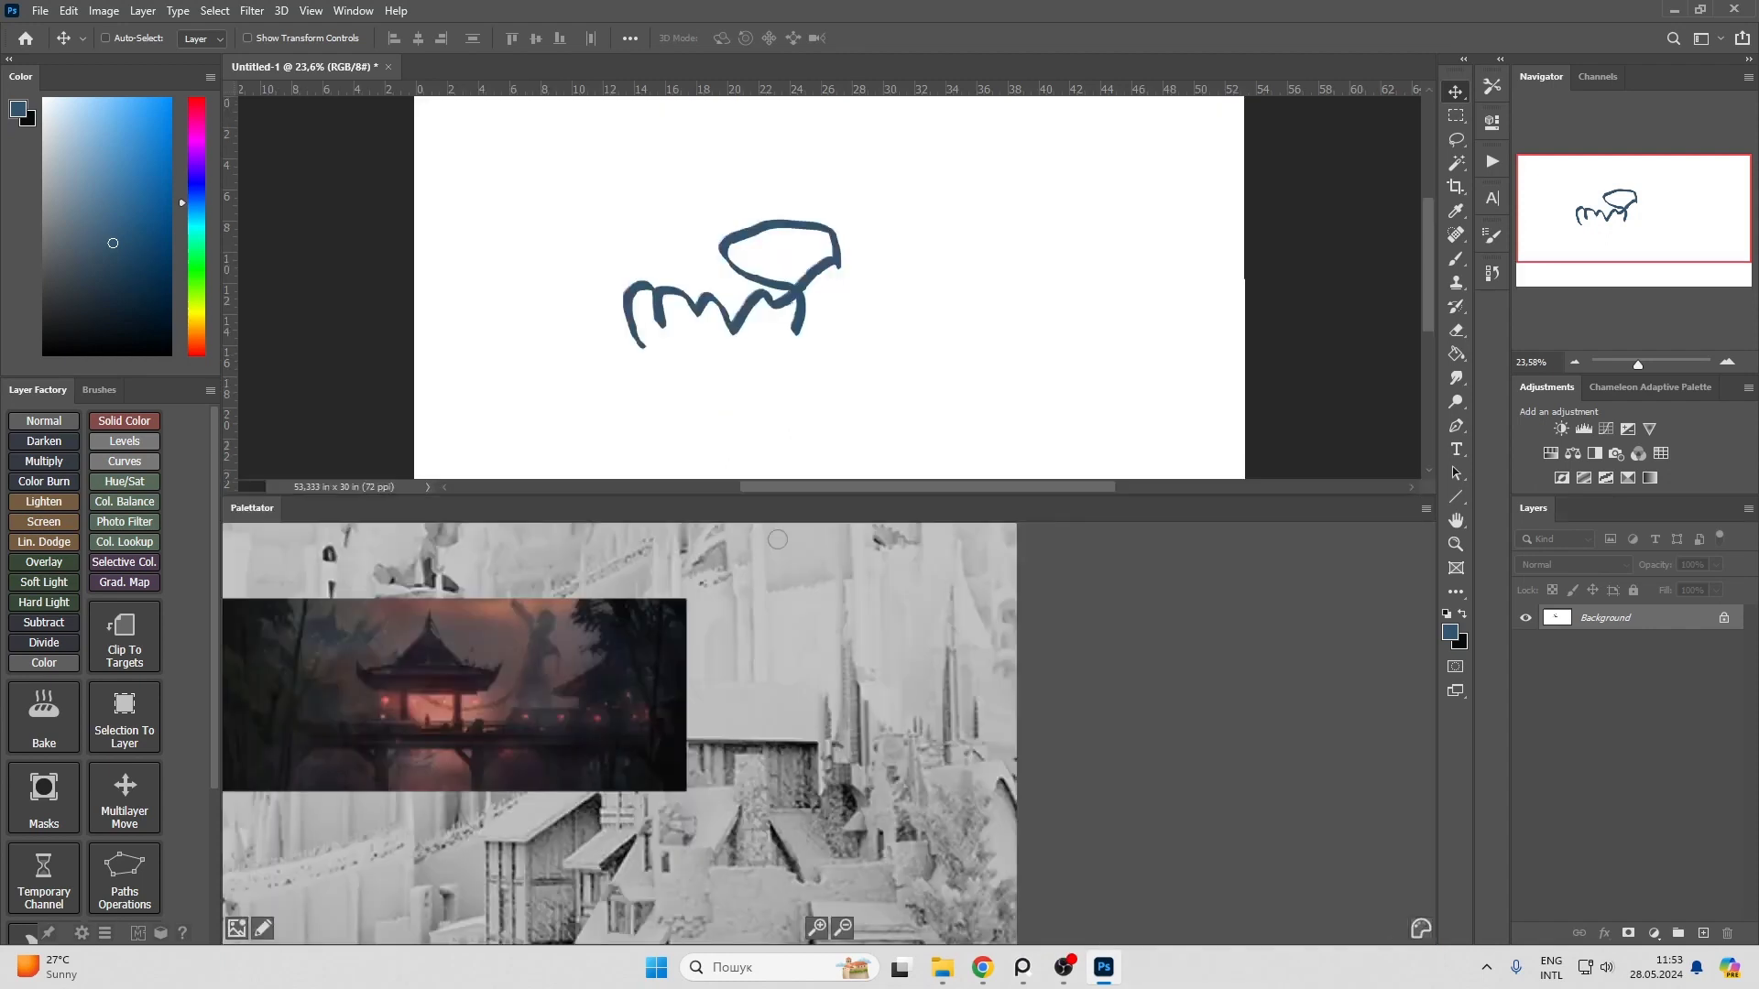
drag(800, 495, 803, 753)
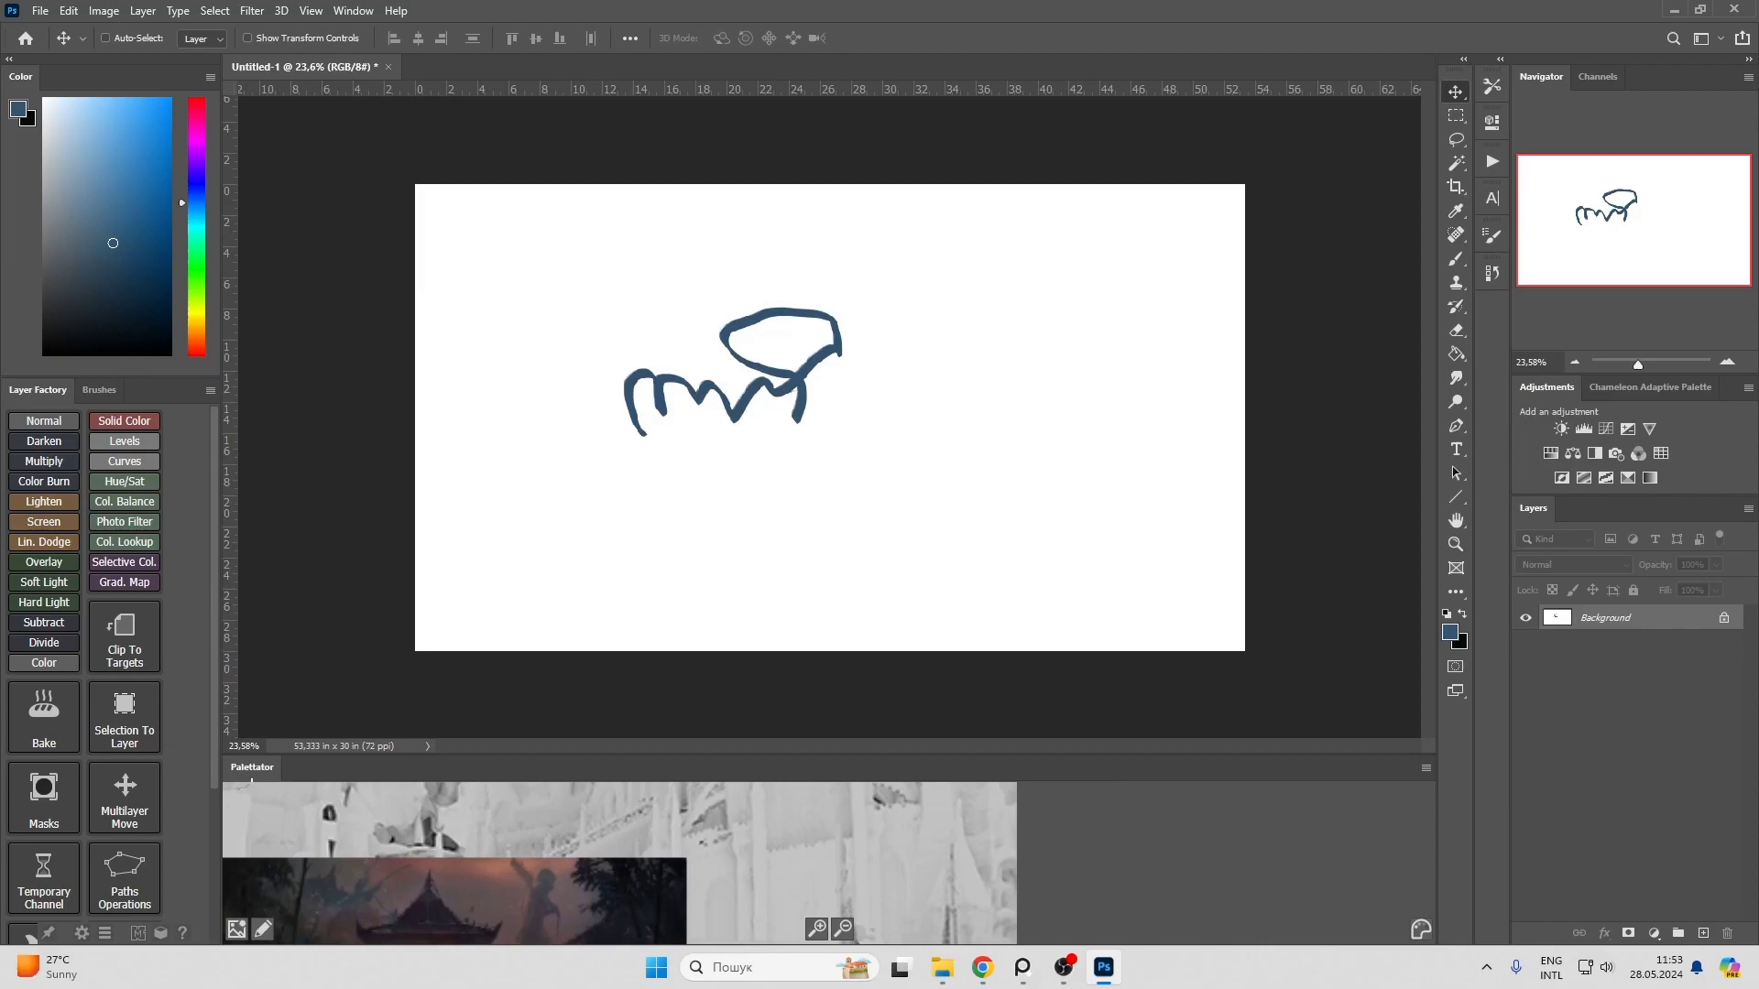